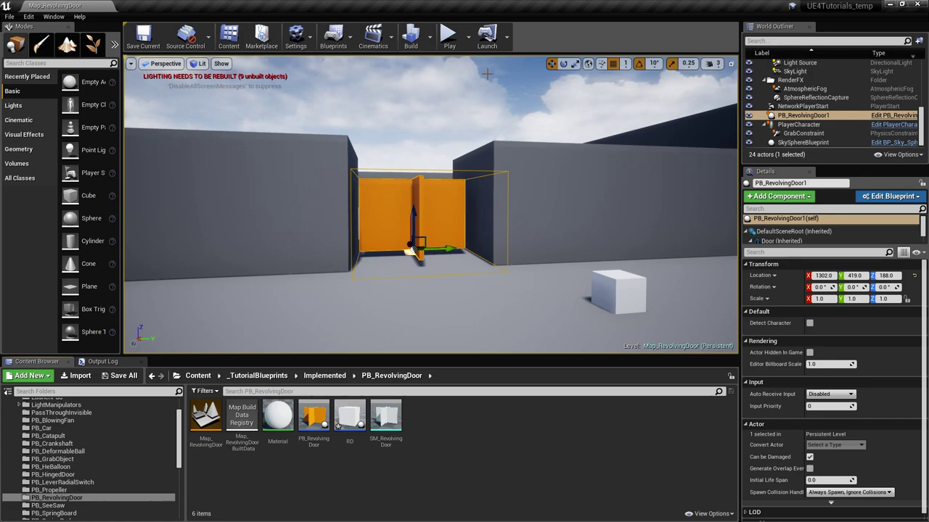
- Play the level and walk the character back and forth through the revolving door to test it
click(450, 40)
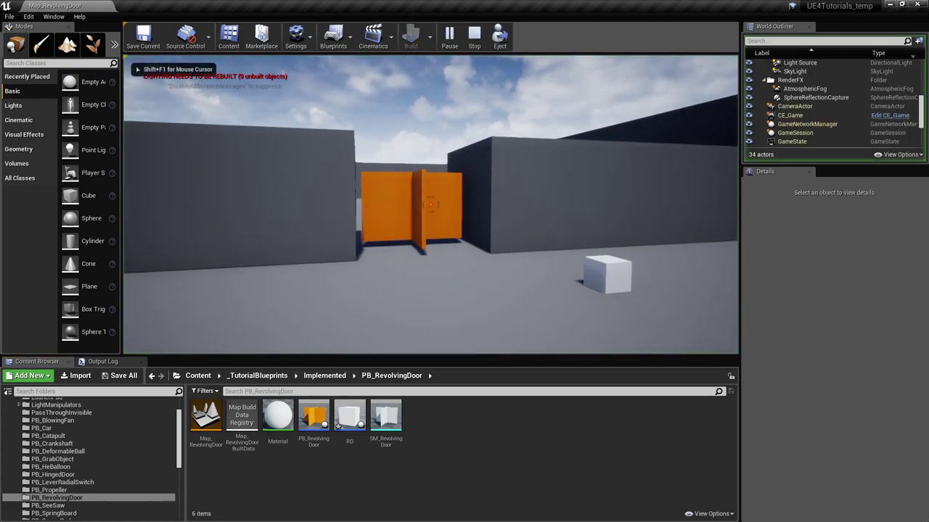
key(w)
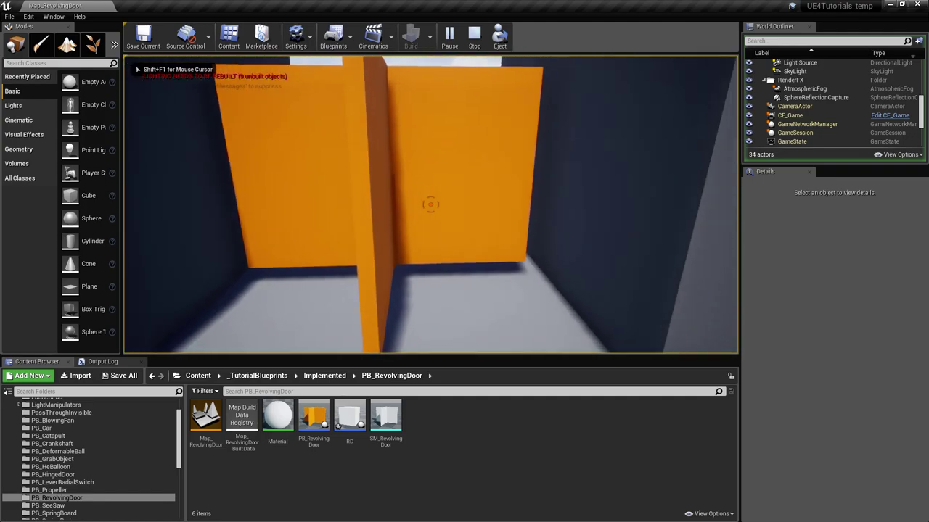
key(w)
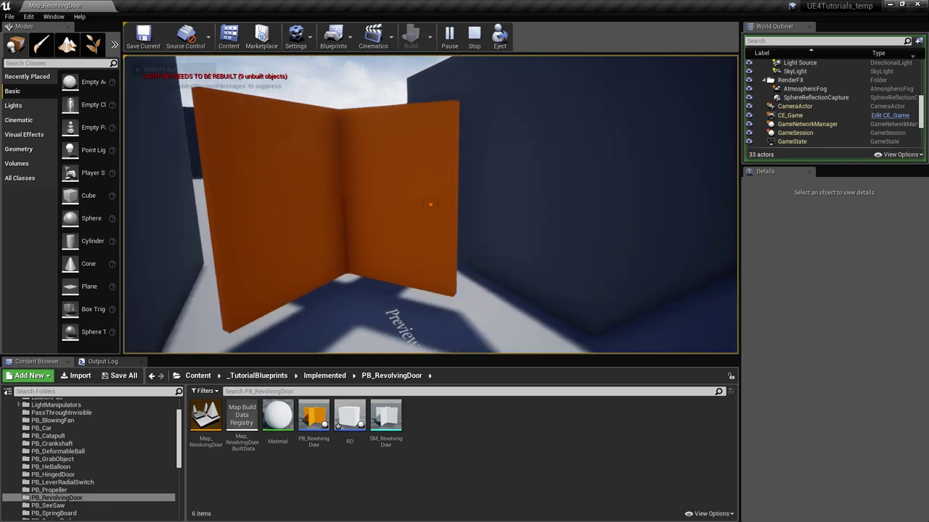
key(s)
key(w)
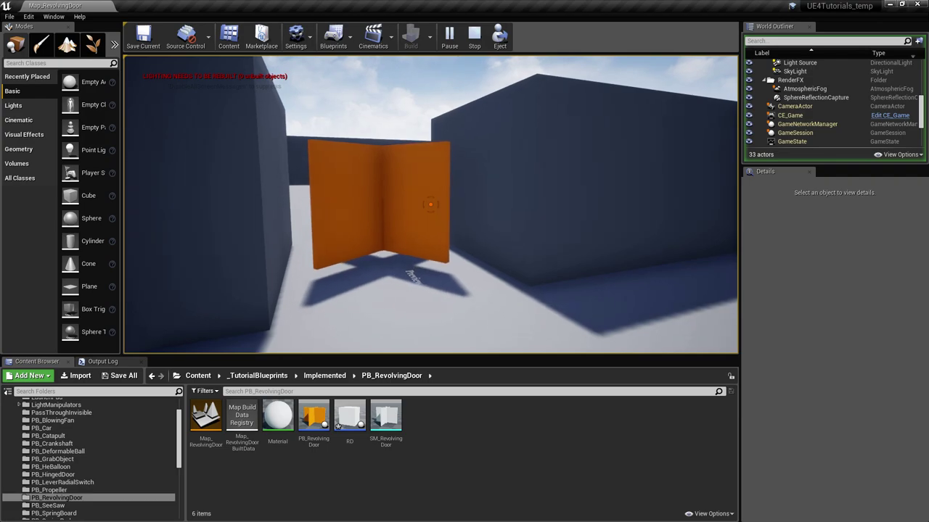
key(s)
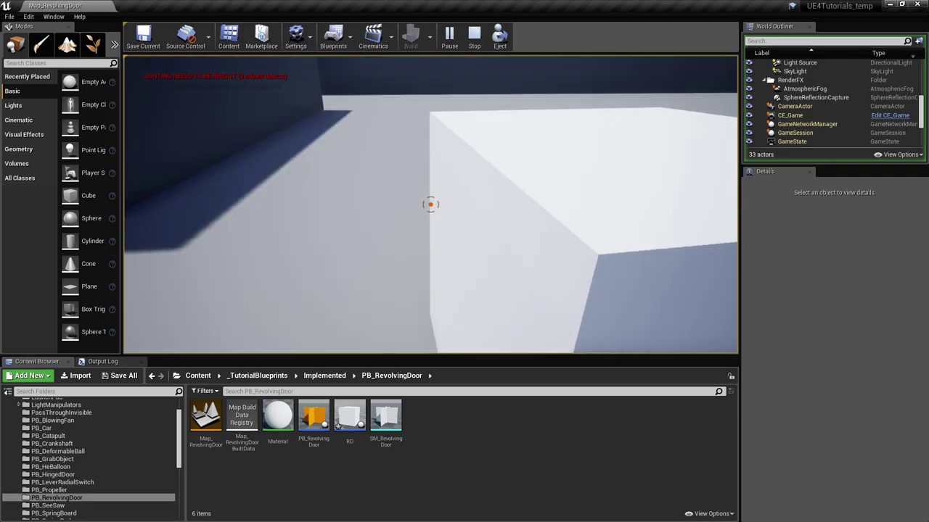
- Grab a white cube in the running level, push it against the revolving door, and stop playing
key(w)
click(430, 205)
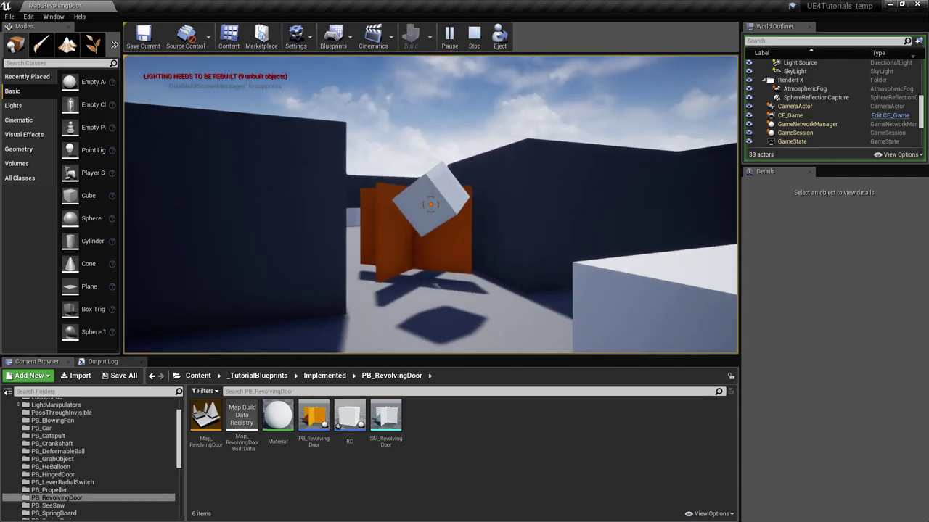
key(w)
key(s)
key(w)
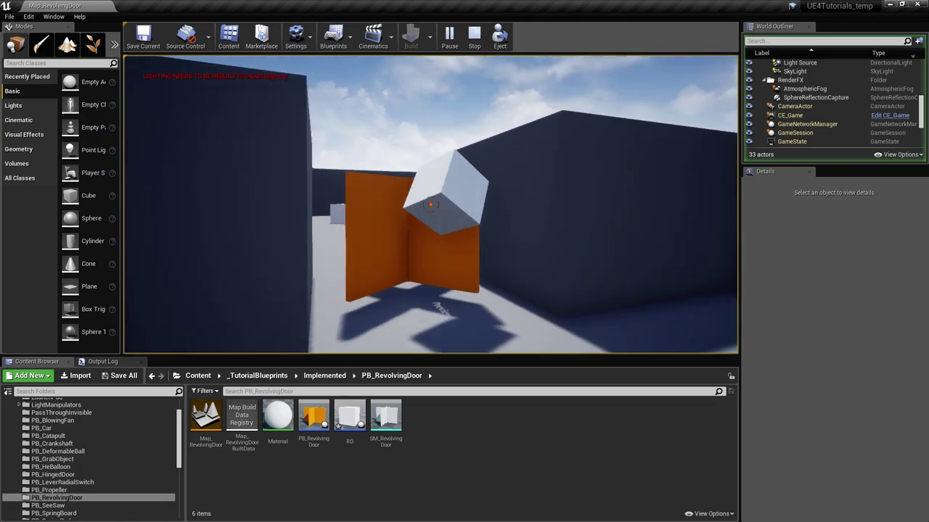
key(s)
click(430, 205)
key(Escape)
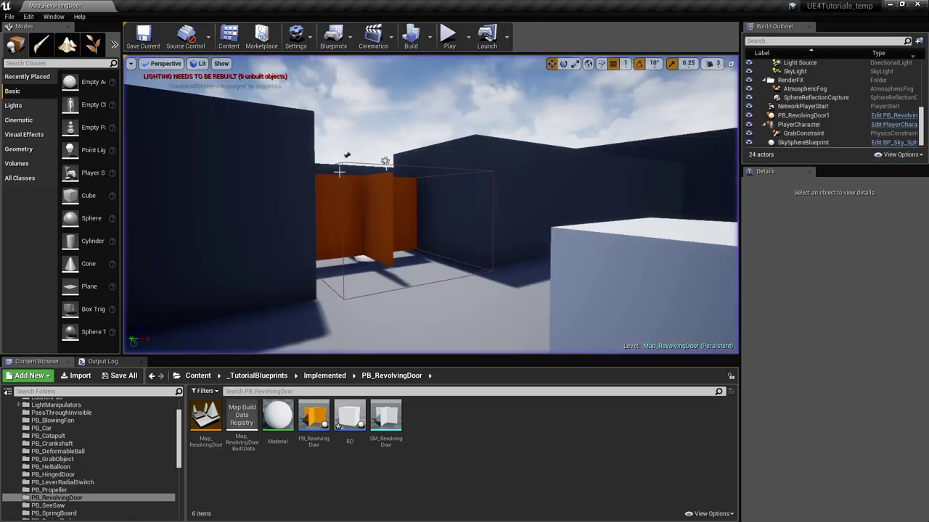
- Enable Detect Character on the placed revolving door and play-test it by walking the character through
click(376, 198)
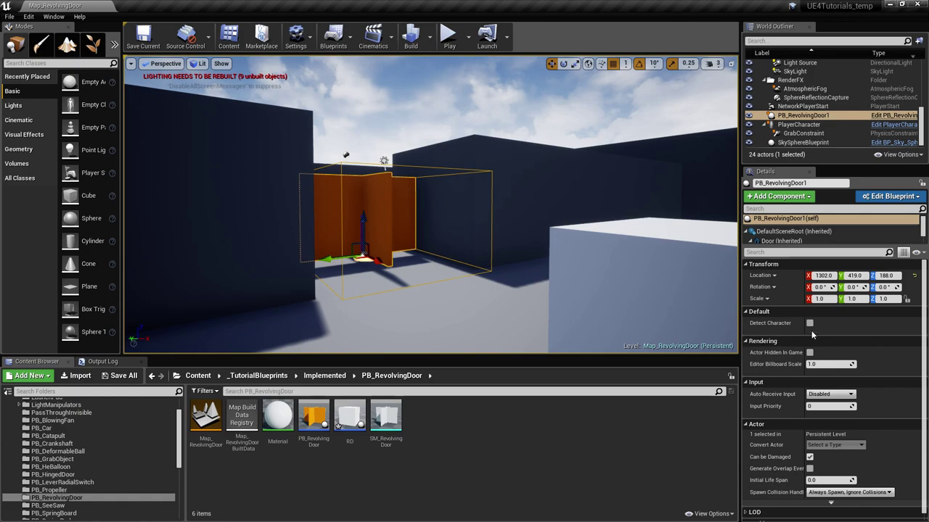
click(810, 324)
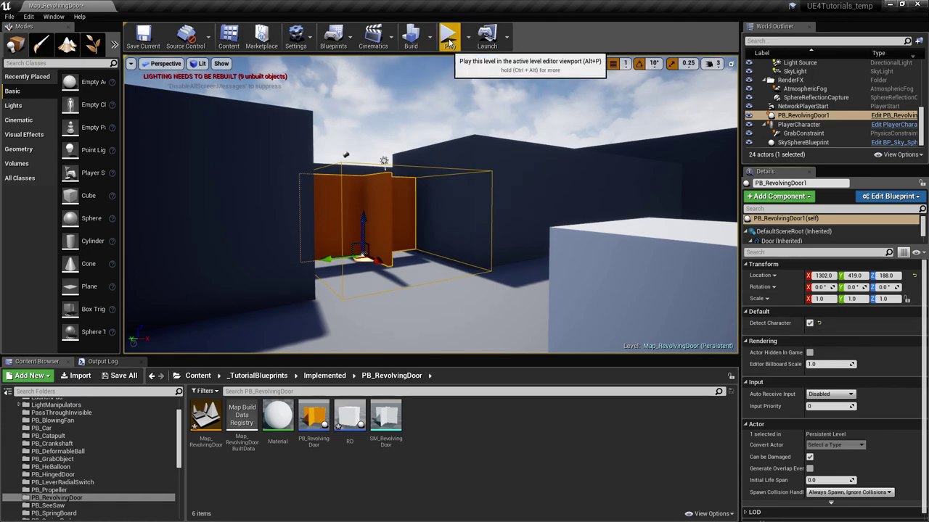
click(449, 43)
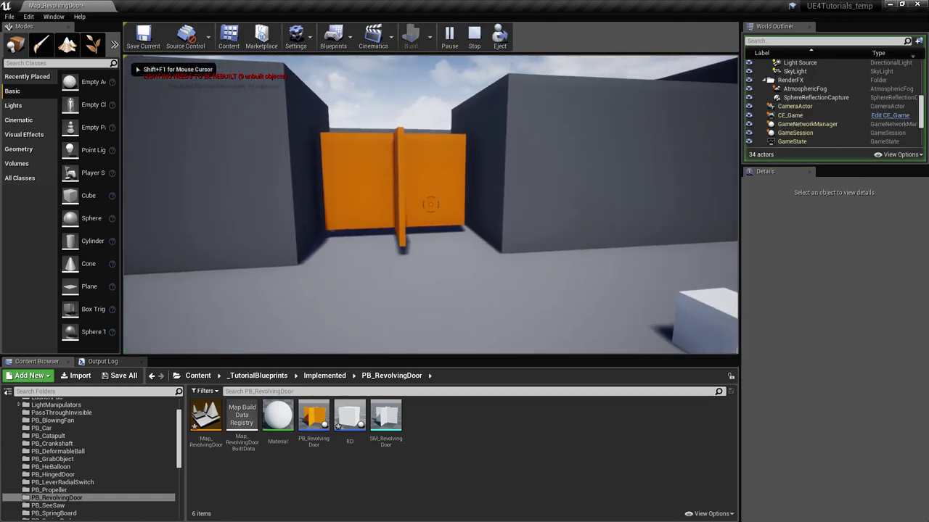
key(w)
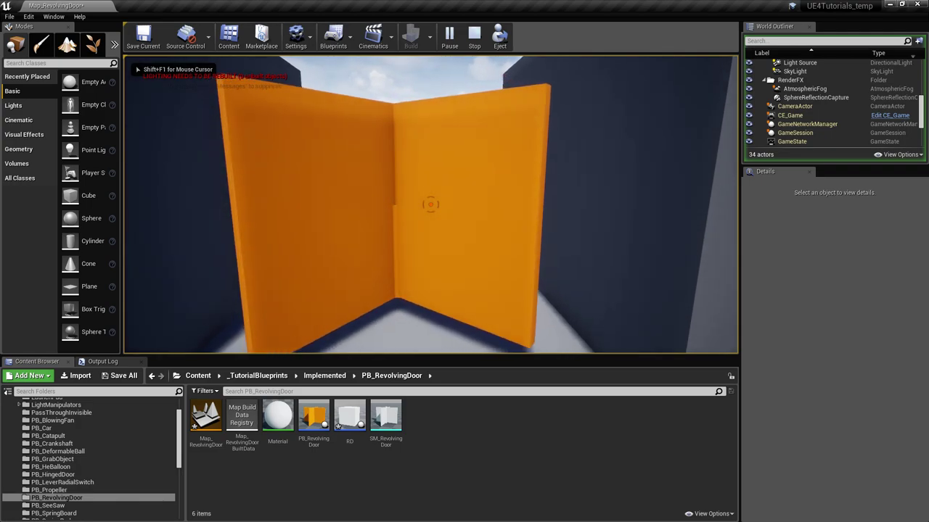
key(s)
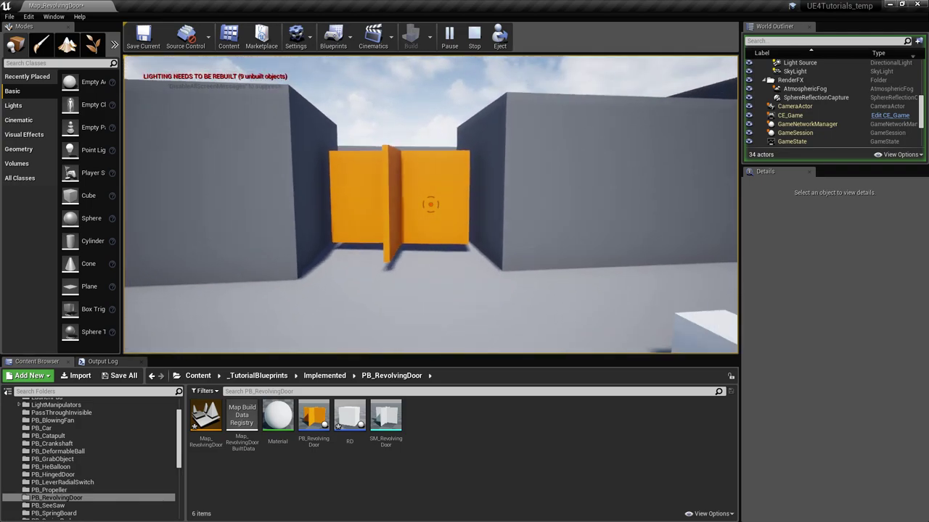
key(a)
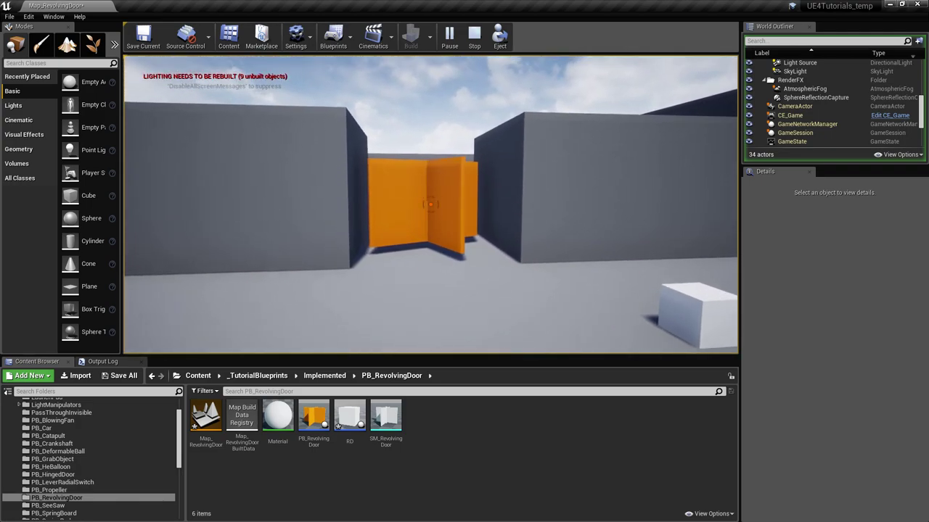
key(w)
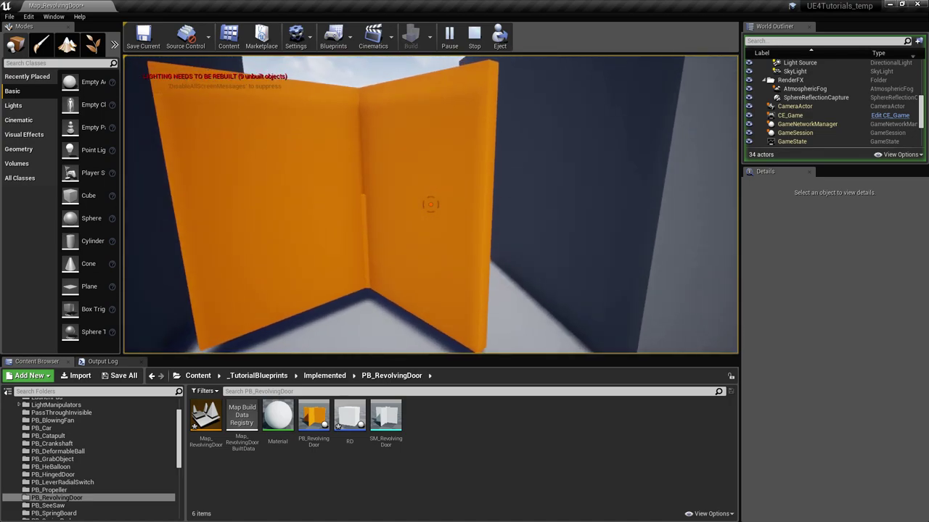
key(w)
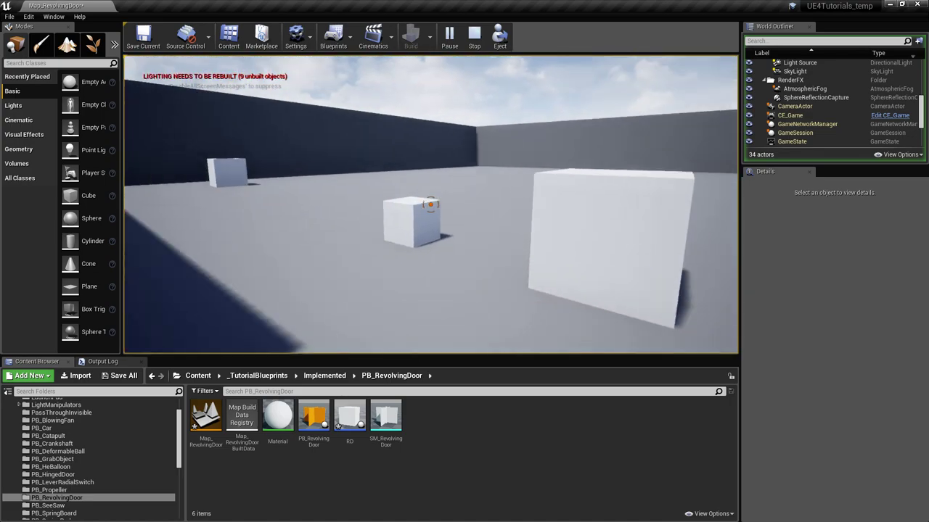
key(s)
key(Escape)
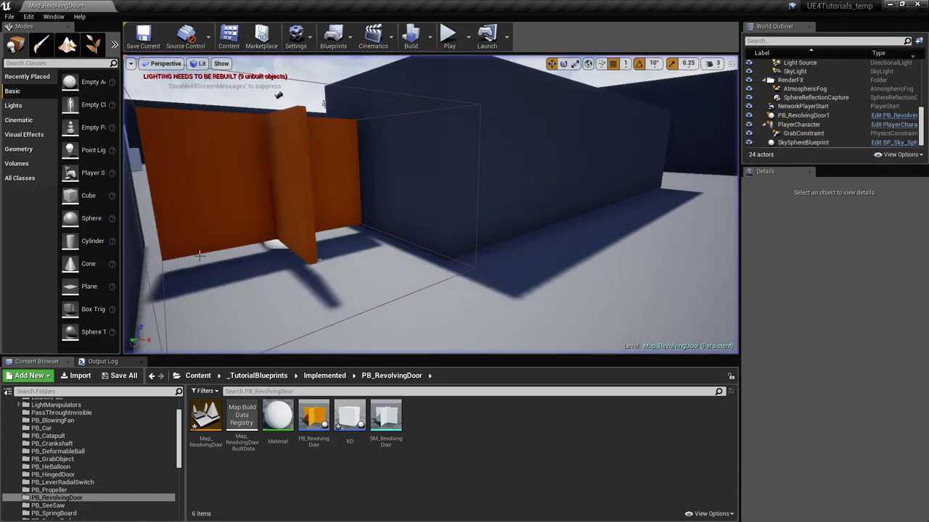
- Create an Actor-based Blueprint class named RD1 in the PB_RevolvingDoor folder and open it for editing
right_click(421, 414)
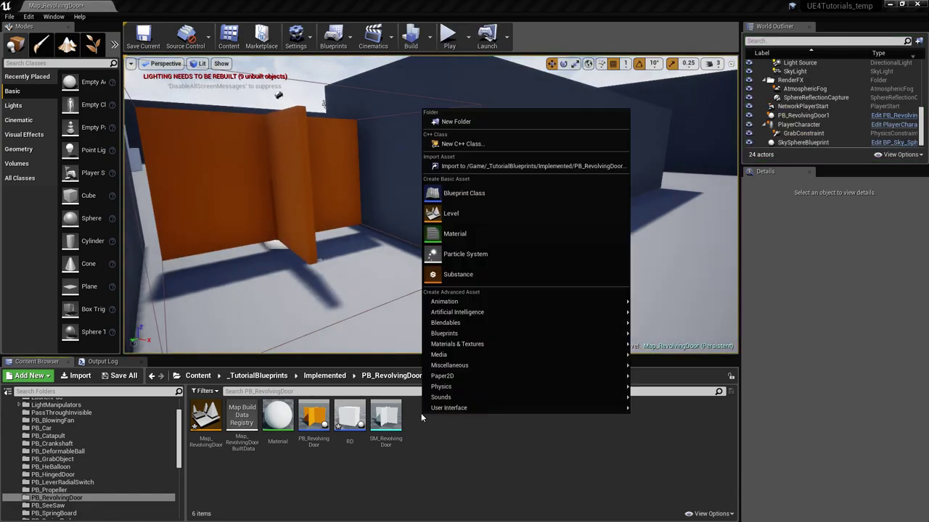
click(482, 191)
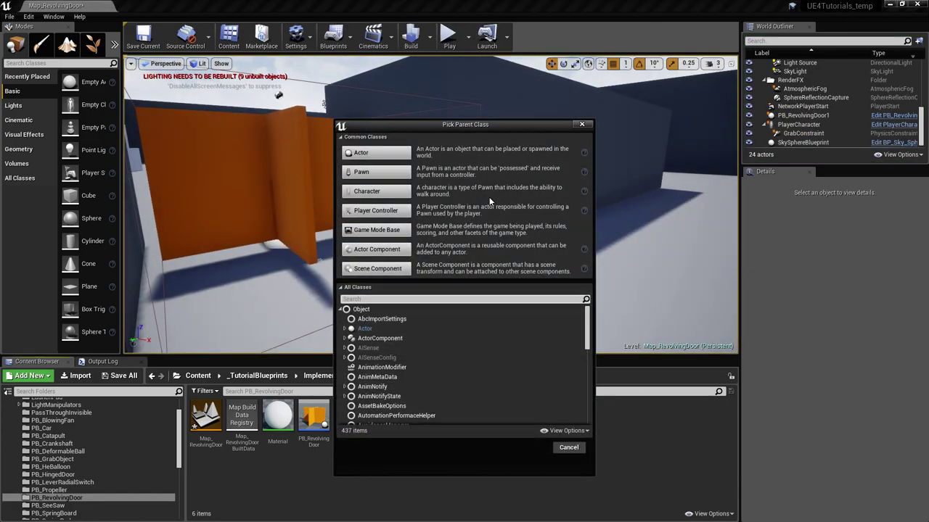
click(375, 152)
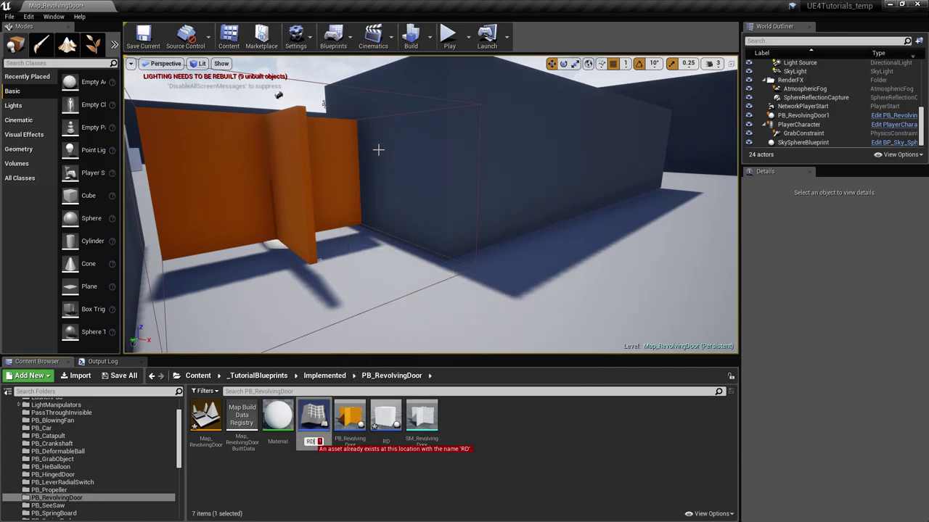
text(RD1)
key(Return)
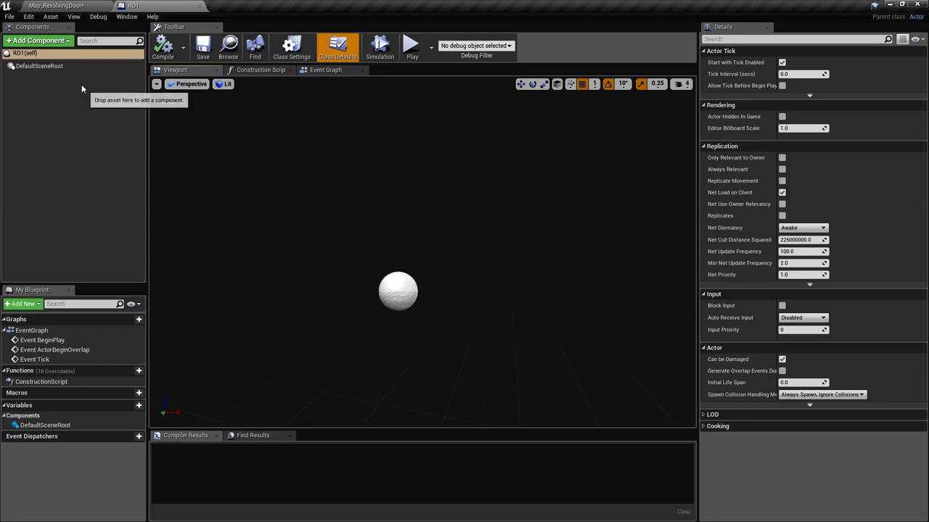
- Add a Cube component to the RD1 Blueprint under its scene root
click(50, 41)
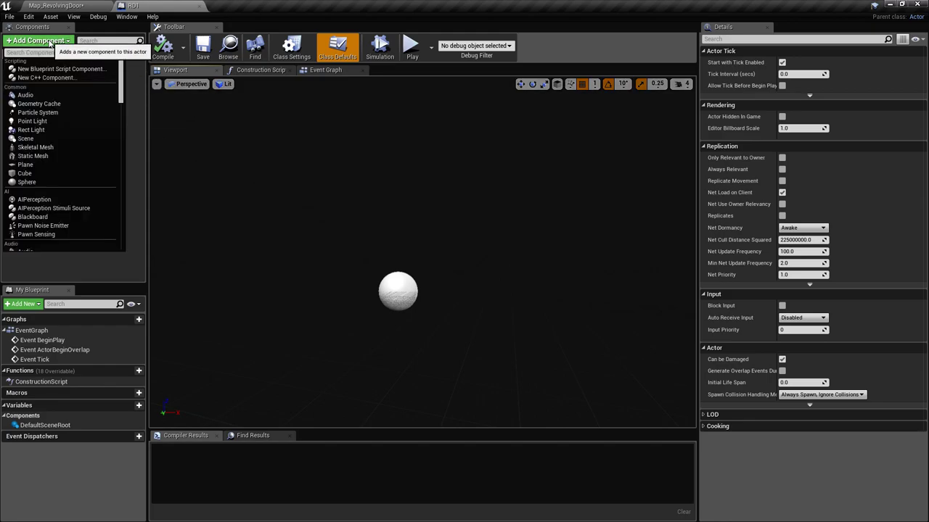
text(cube)
key(Return)
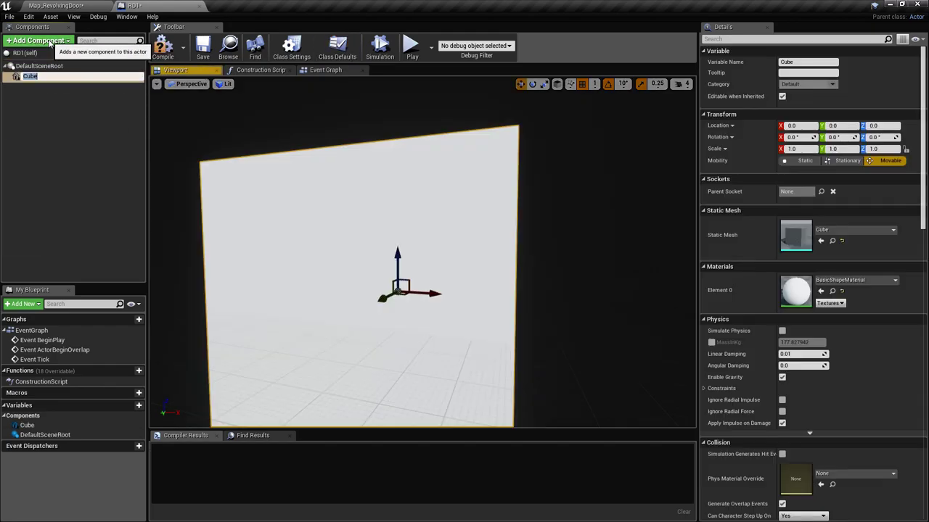
- Scale the cube to 3.0 in X, 0.1 in Y and 2.0 in Z to form a door panel
right_drag(348, 233, 384, 254)
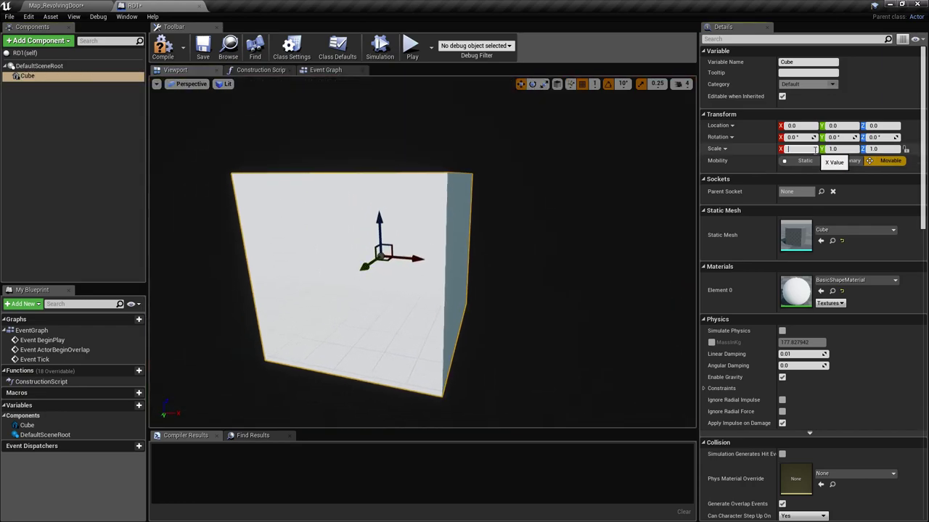
text(3)
click(844, 150)
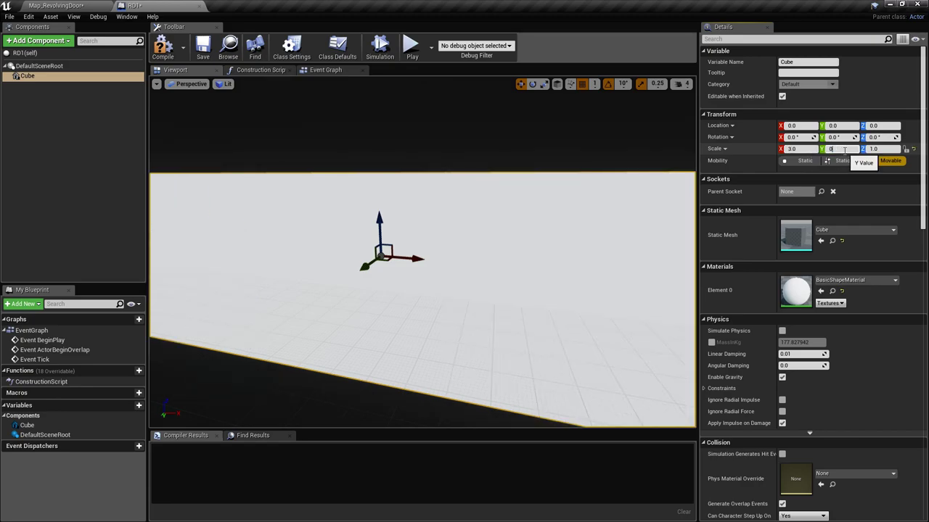
key(Return)
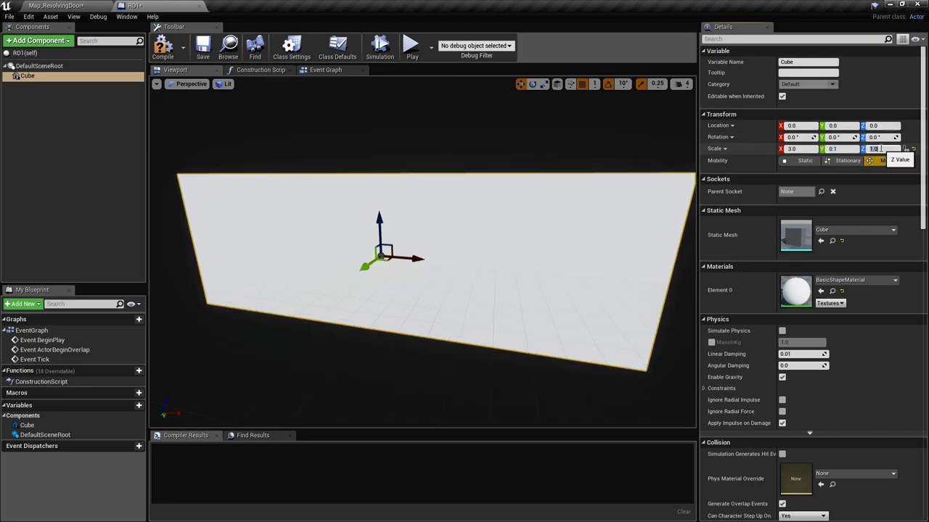
text(2)
key(Return)
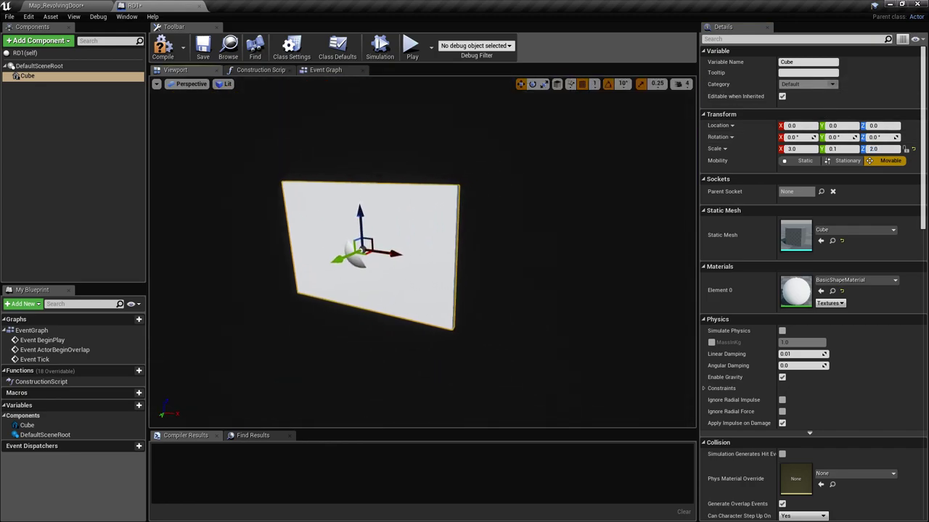
- Duplicate the cube panel, rotate the copy about Z to cross the original at a right angle, and save the Blueprint
right_click(45, 77)
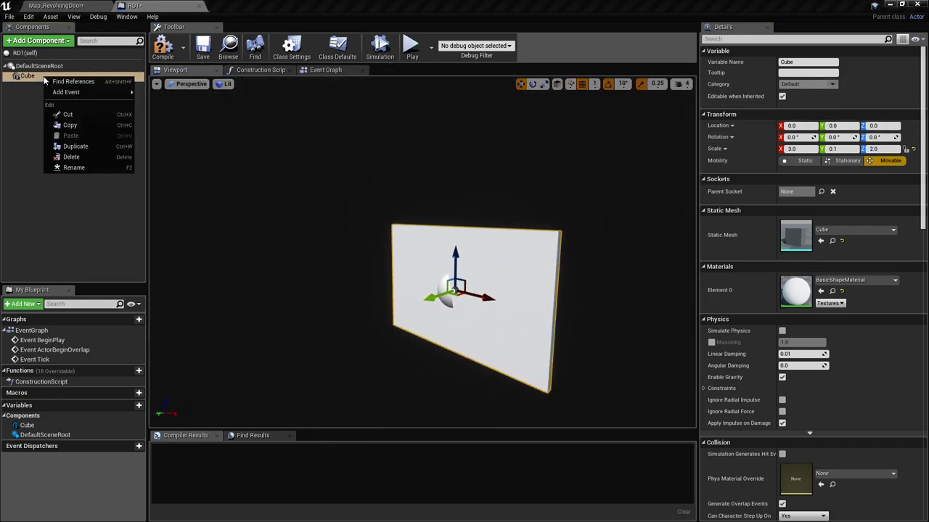
click(100, 150)
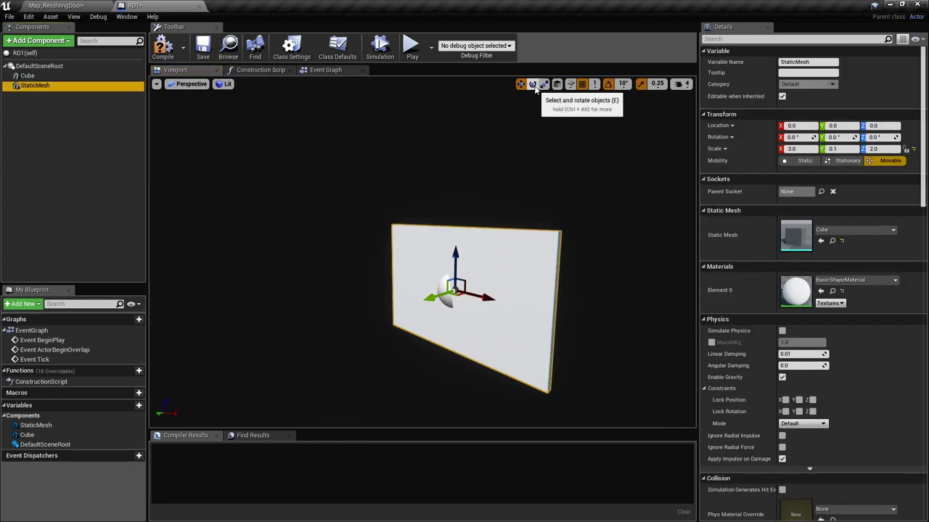
click(888, 137)
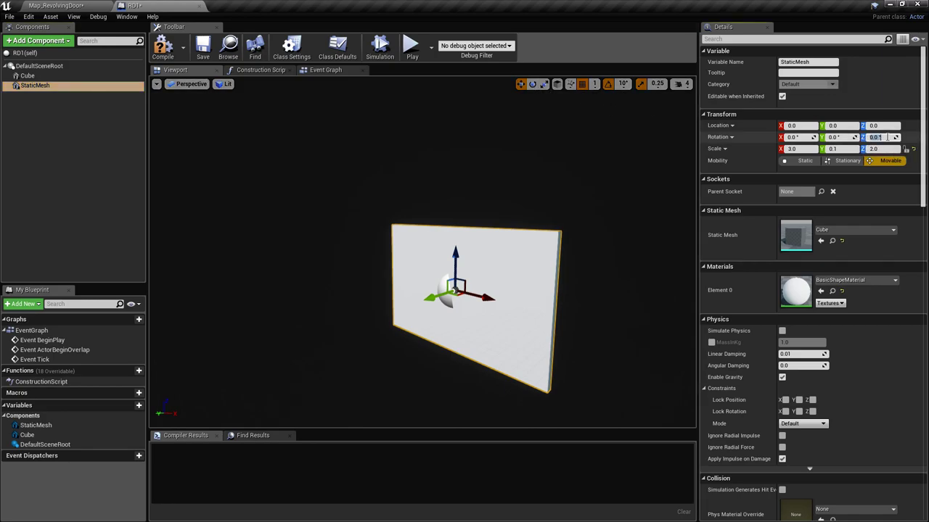
key(Return)
mouse_move(624, 200)
right_down()
mouse_move(646, 218)
mouse_move(623, 218)
mouse_move(624, 200)
mouse_move(613, 203)
right_up()
key(ctrl+s)
drag(624, 199, 624, 199)
- Add another Cube component directly under DefaultSceneRoot, keeping its default name
click(39, 66)
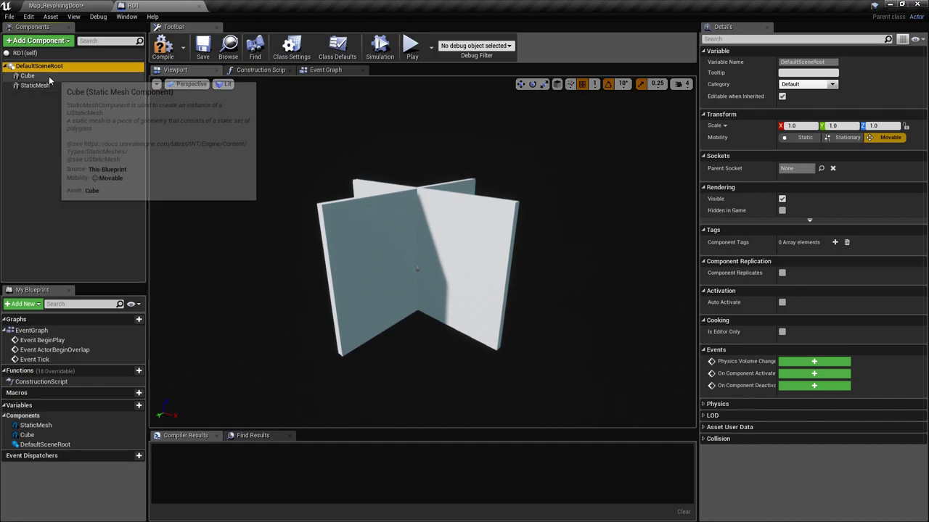
click(48, 40)
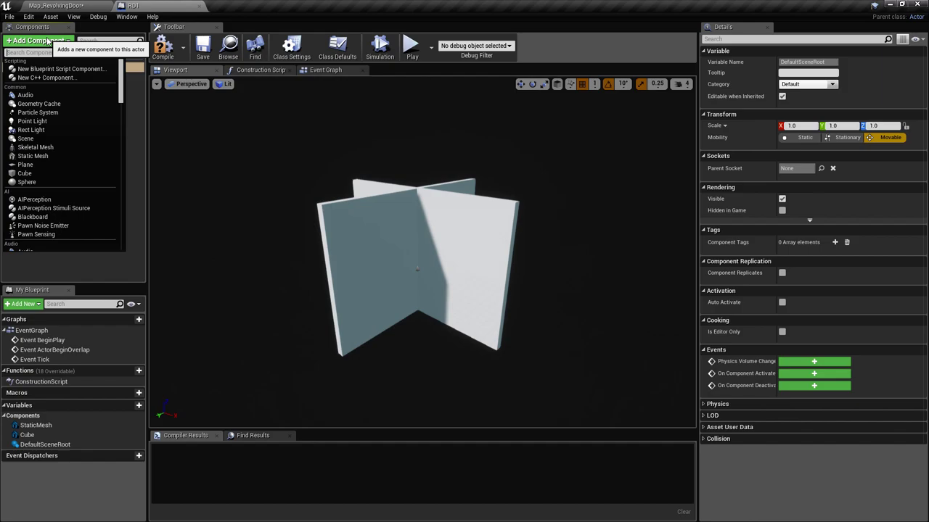
text(cube)
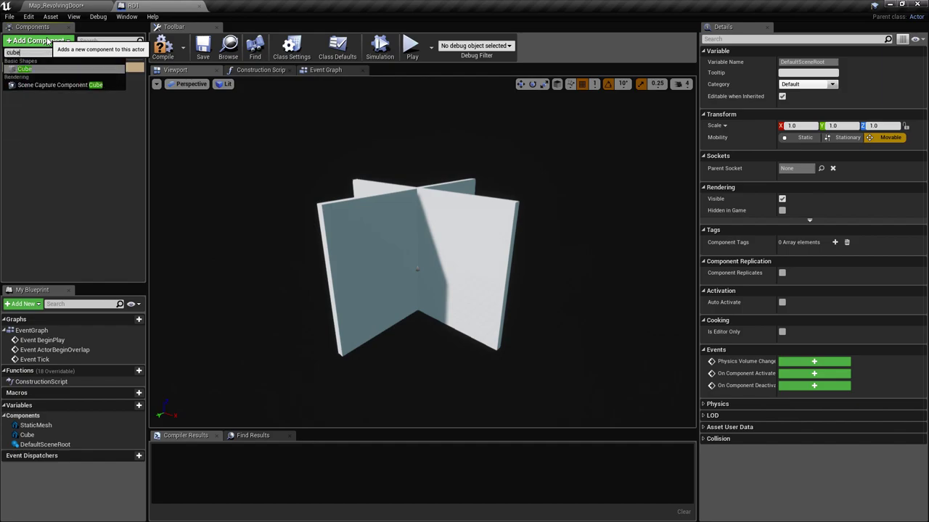
key(Return)
key(Return)
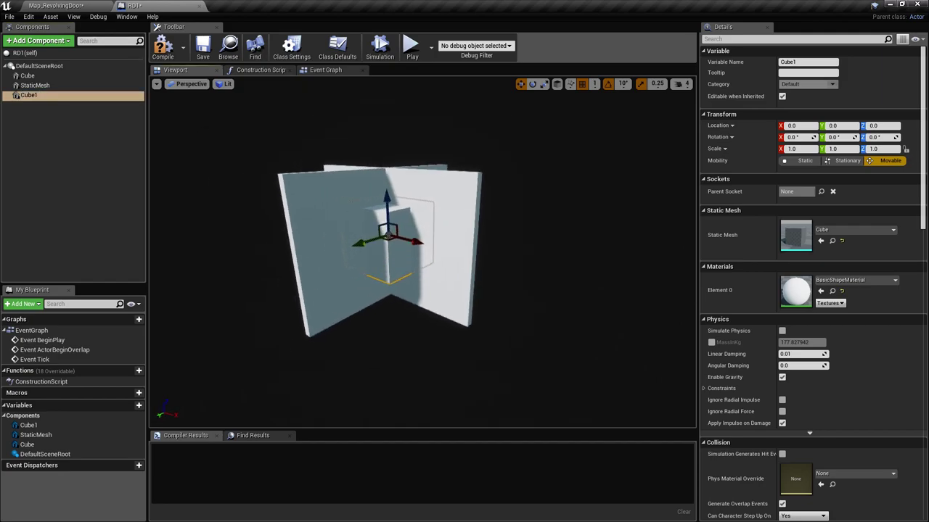
right_drag(423, 252, 549, 247)
right_drag(392, 264, 319, 260)
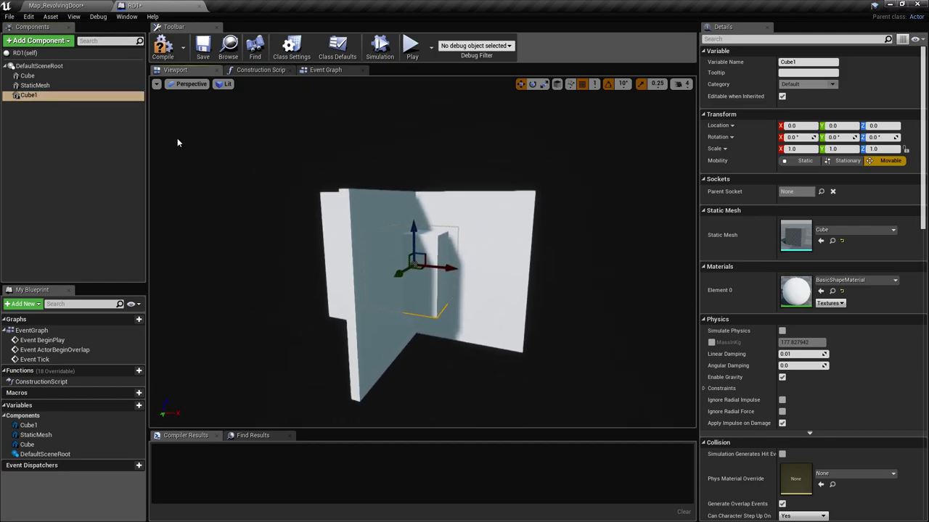
- Rename the newly added cube component as Door
click(37, 97)
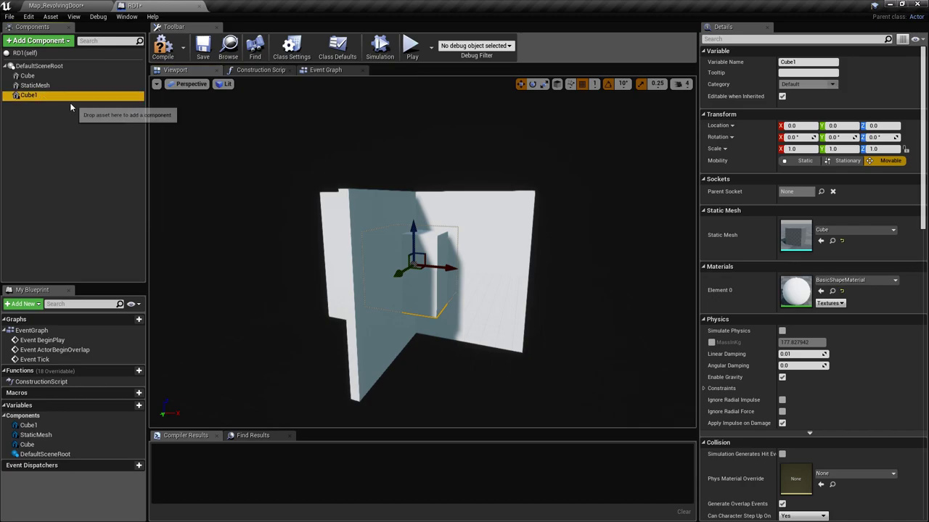
key(F2)
text(Door)
key(Return)
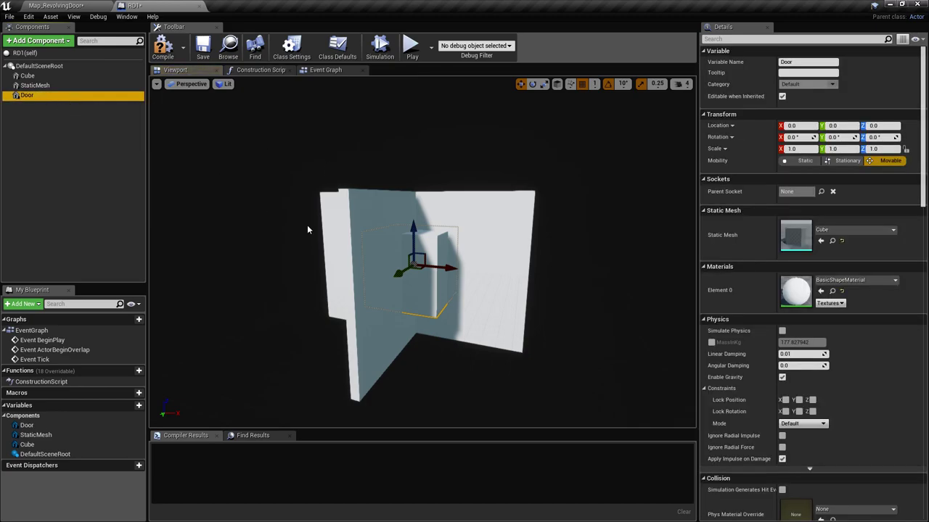
- Scale the Door cube to 0.1 in X, 0.1 in Y and 2.0 in Z as a central post, and save the Blueprint
drag(308, 230, 443, 213)
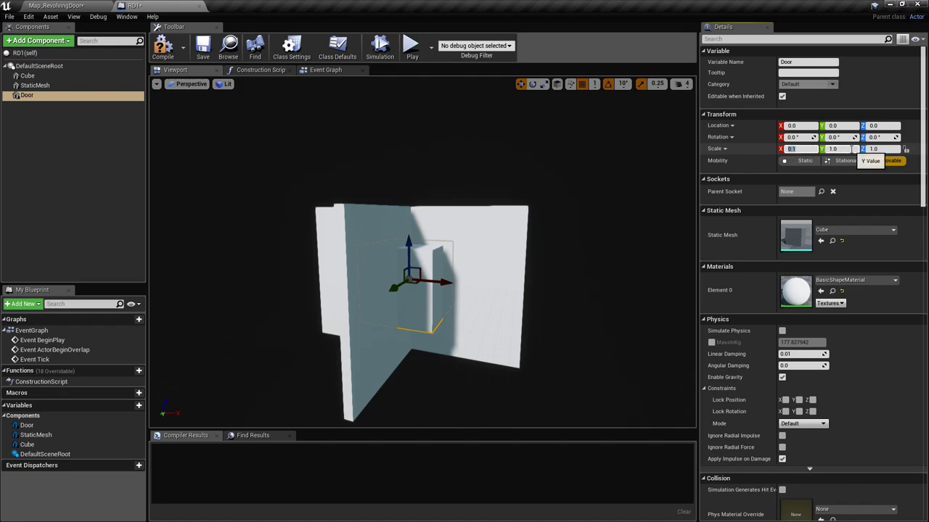
drag(852, 148, 806, 148)
text(0.1)
right_drag(494, 239, 399, 262)
key(ctrl+s)
scroll(436, 239, up, 3)
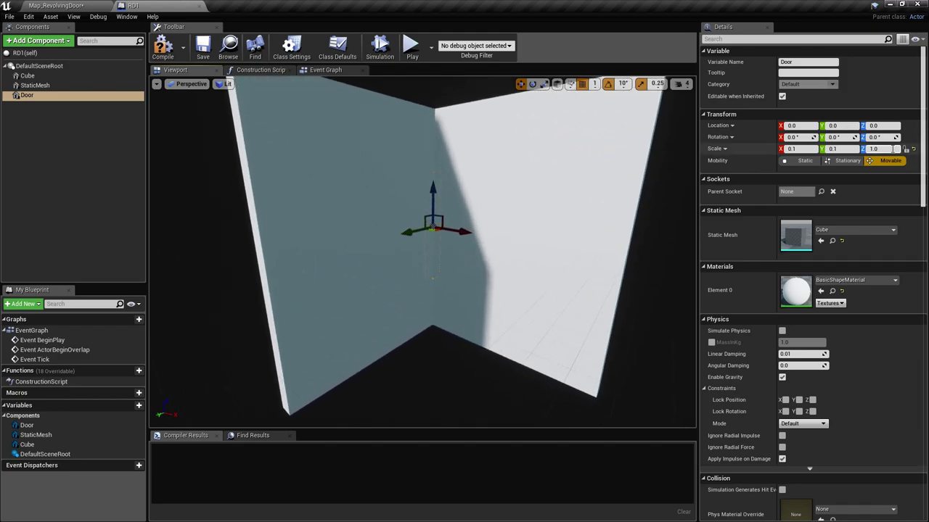
mouse_move(511, 102)
right_down()
mouse_move(514, 112)
mouse_move(518, 103)
right_up()
key(ctrl+s)
- Attach both the Cube and StaticMesh panels to the Door component as its children and save the Blueprint
click(58, 95)
click(56, 87)
ctrl+click(27, 76)
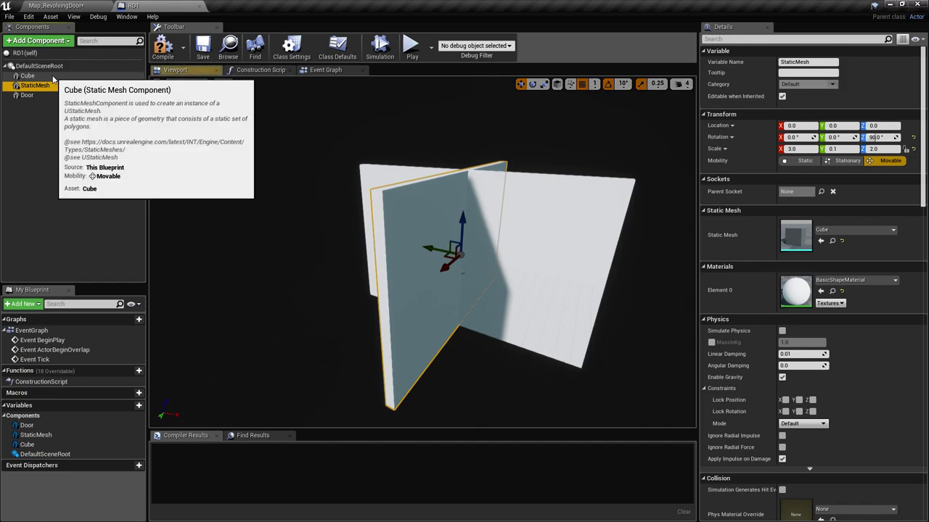
scroll(248, 161, up, 4)
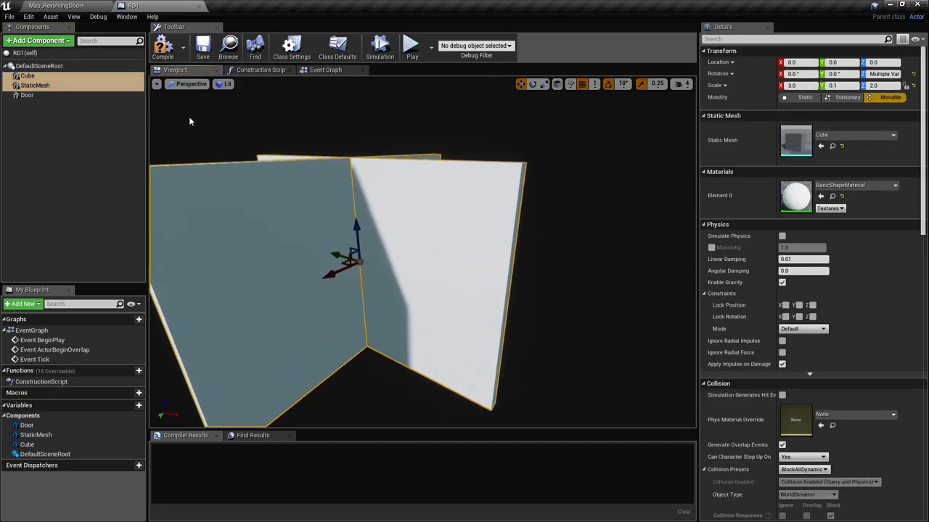
drag(40, 82, 42, 96)
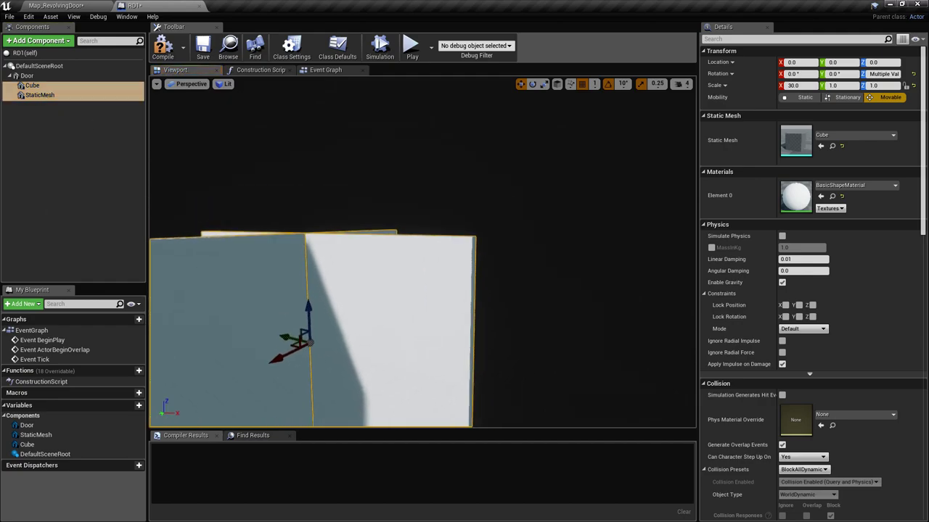
key(ctrl+s)
alt+drag(314, 207, 312, 232)
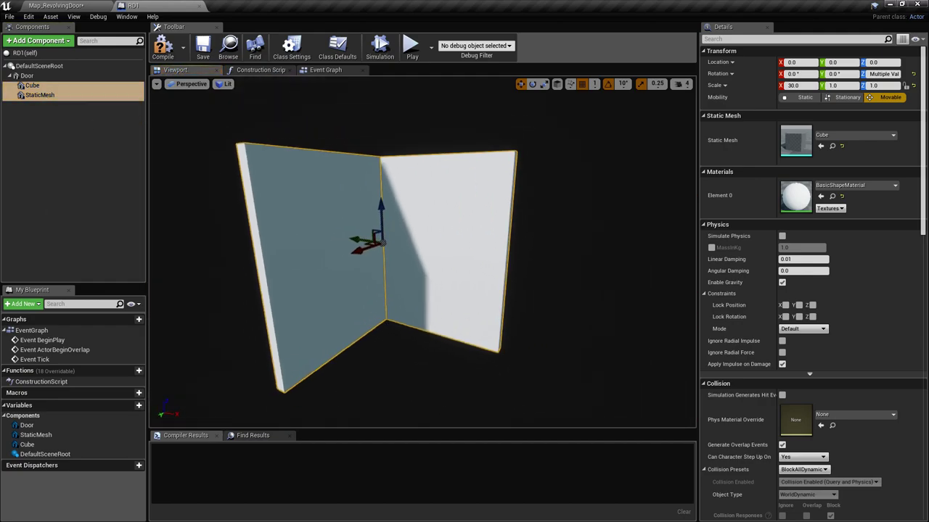
right_drag(404, 162, 389, 159)
click(76, 128)
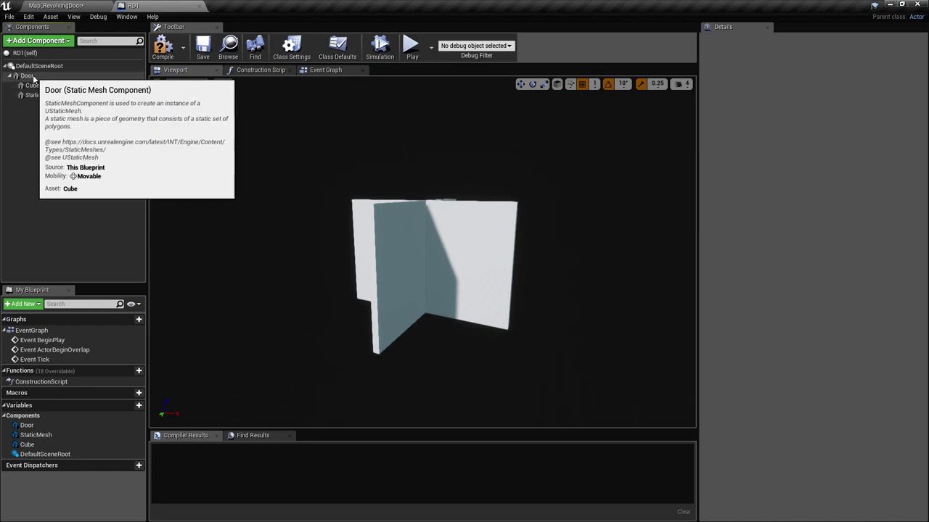
click(28, 75)
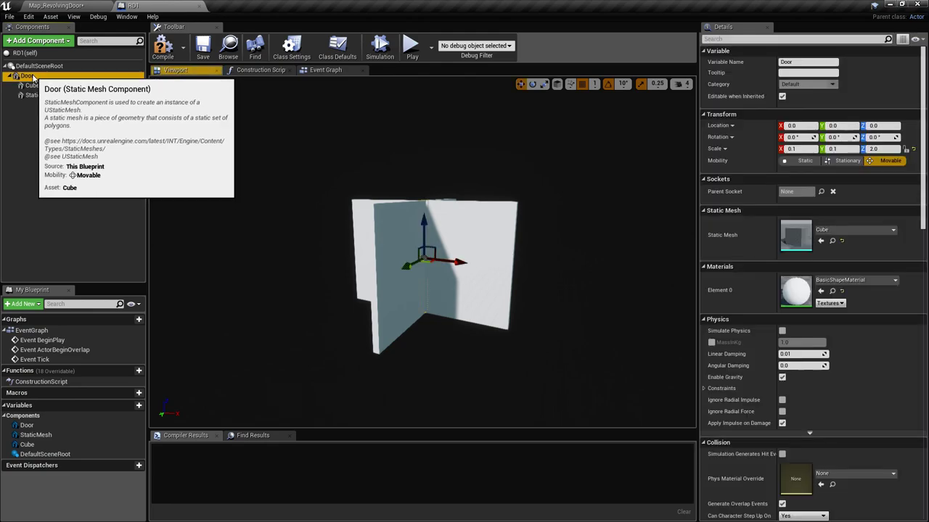
right_drag(321, 199, 320, 190)
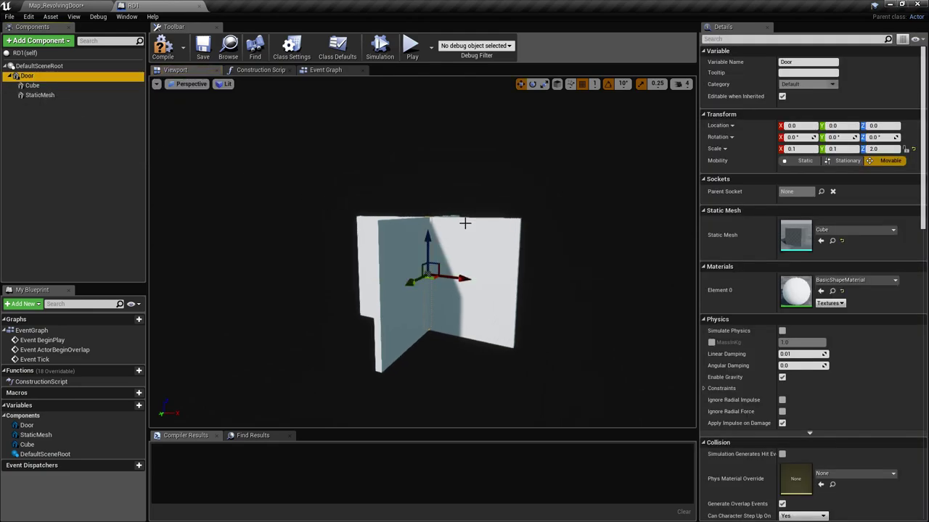
right_drag(464, 222, 469, 224)
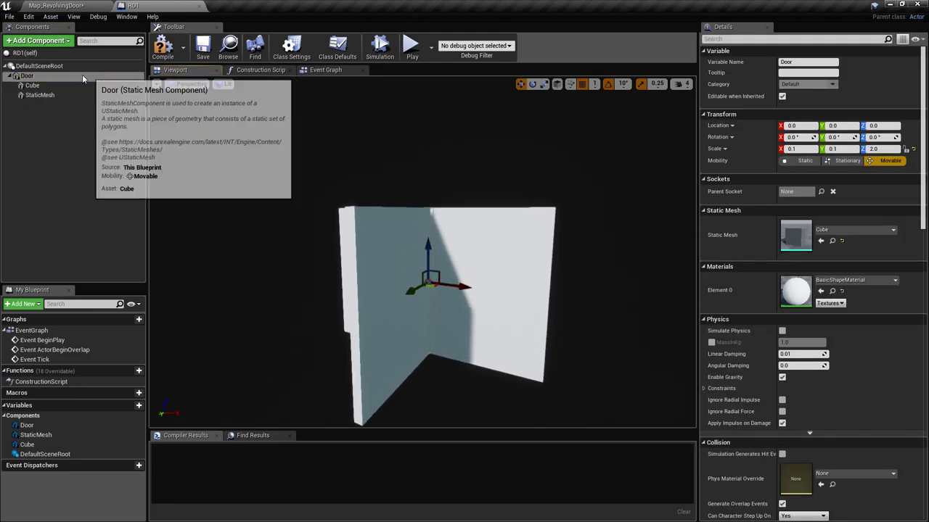
- Add a Physics Constraint component under DefaultSceneRoot and name it DoorAxis
click(49, 67)
right_drag(392, 237, 393, 237)
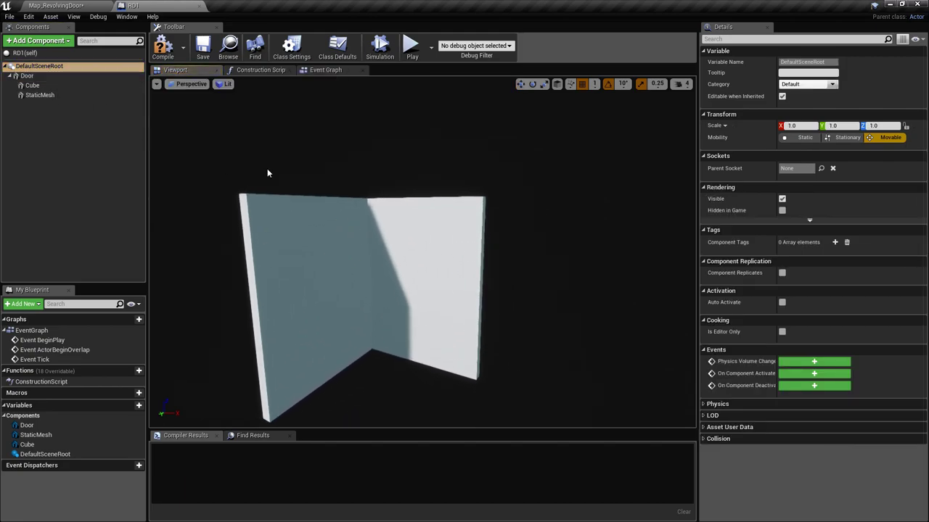
click(58, 42)
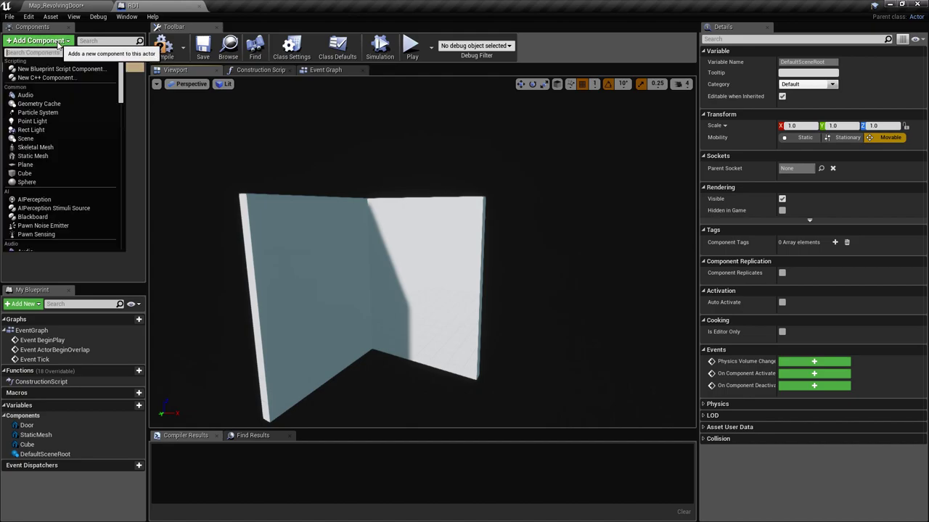
text(physic)
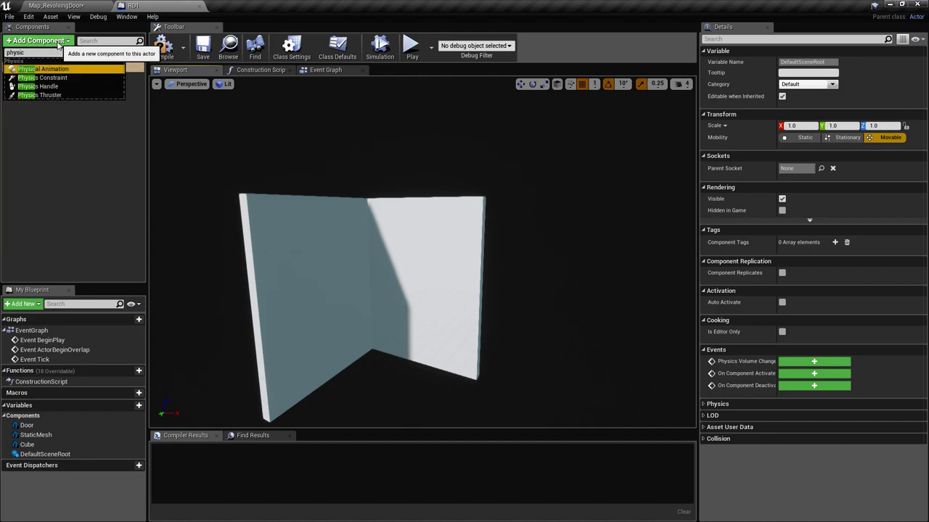
key(Down)
key(Return)
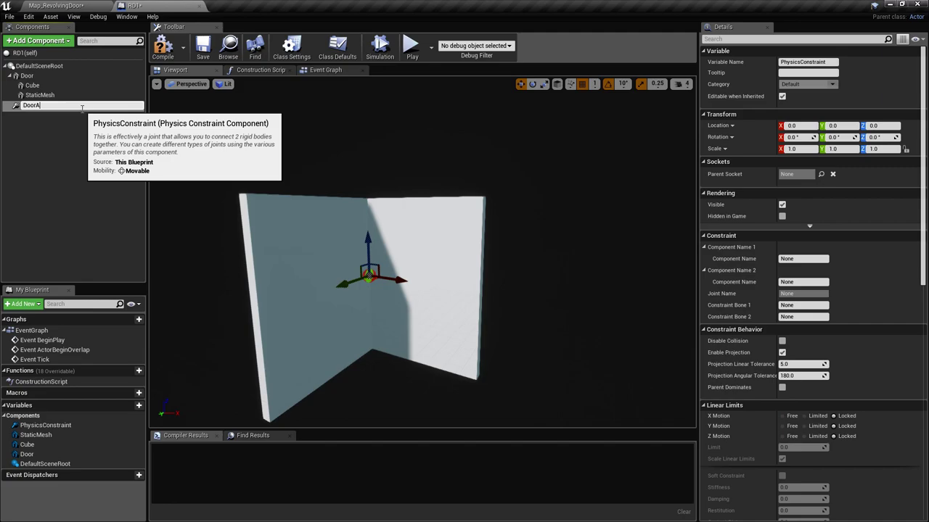
text(DoorAxis)
key(Return)
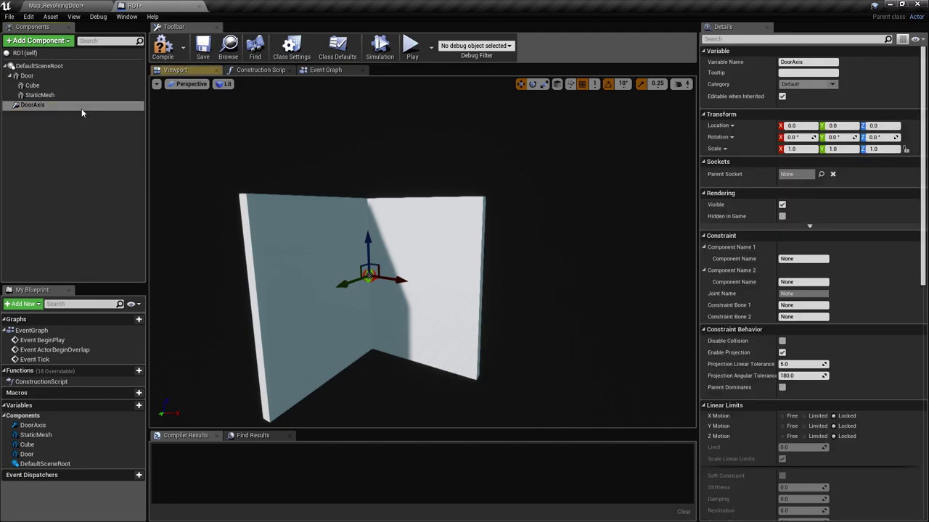
- Set the DoorAxis constraint's Component Name 2 to Door and save the Blueprint
click(801, 282)
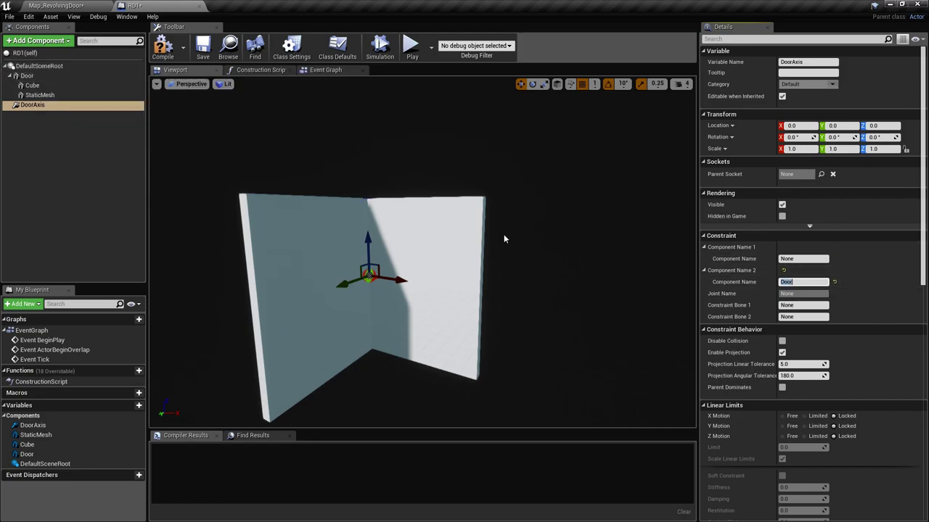
right_drag(504, 238, 515, 265)
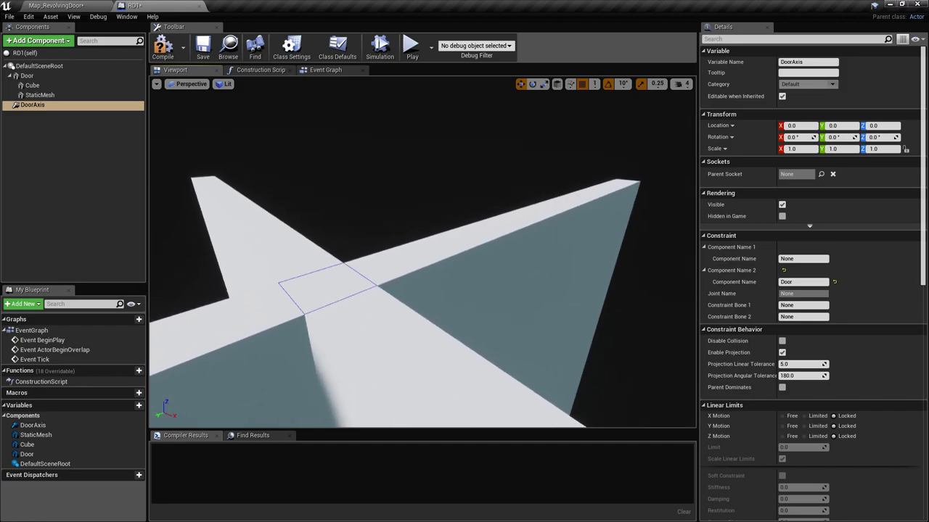
right_drag(337, 305, 355, 262)
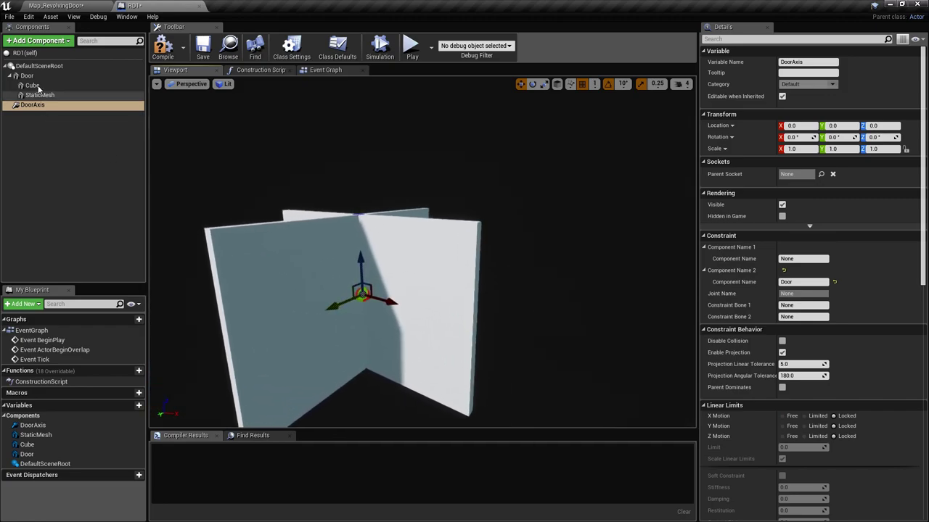
right_drag(295, 184, 284, 184)
key(ctrl+s)
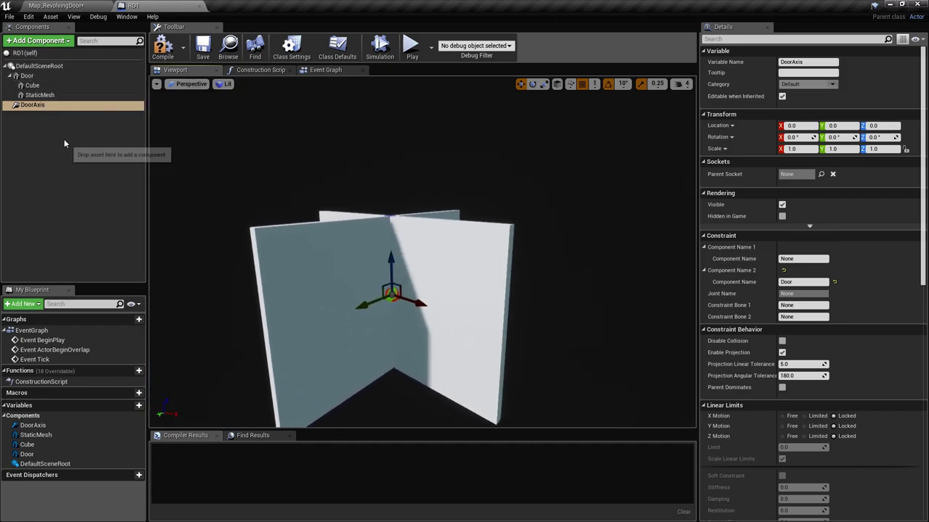
- Lock Swing 2 Motion and Twist Motion in the DoorAxis constraint's angular limits, keeping Swing 1 Motion free
click(106, 108)
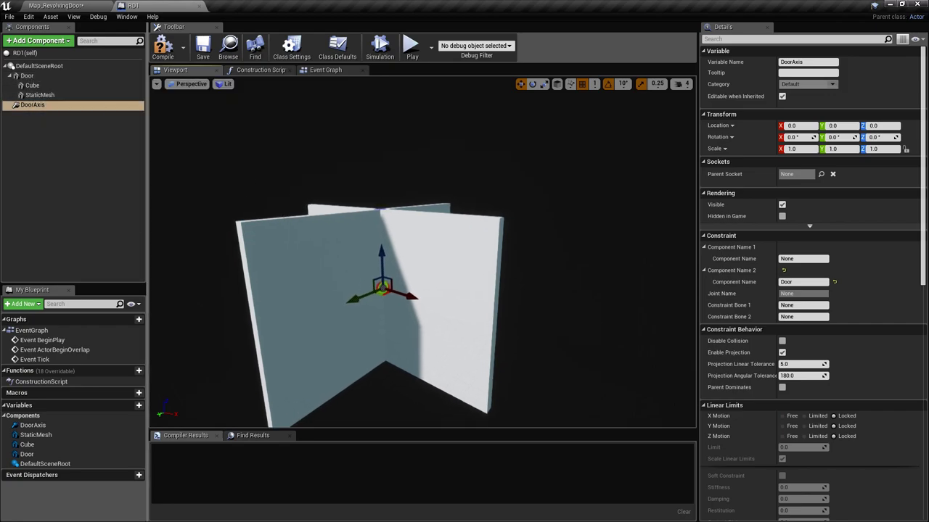
mouse_move(536, 281)
right_down()
mouse_move(535, 290)
mouse_move(535, 281)
right_up()
key(ctrl+s)
scroll(866, 287, down, 4)
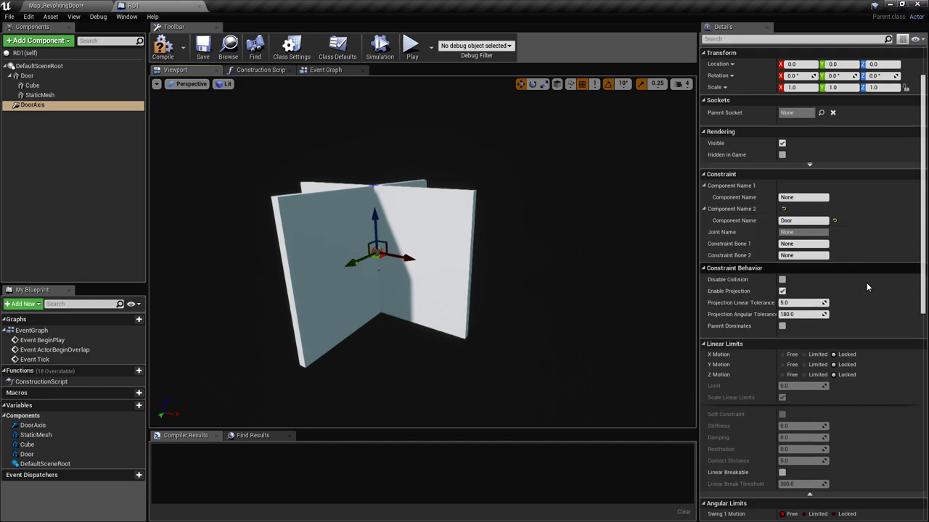
scroll(870, 282, down, 11)
scroll(826, 291, up, 3)
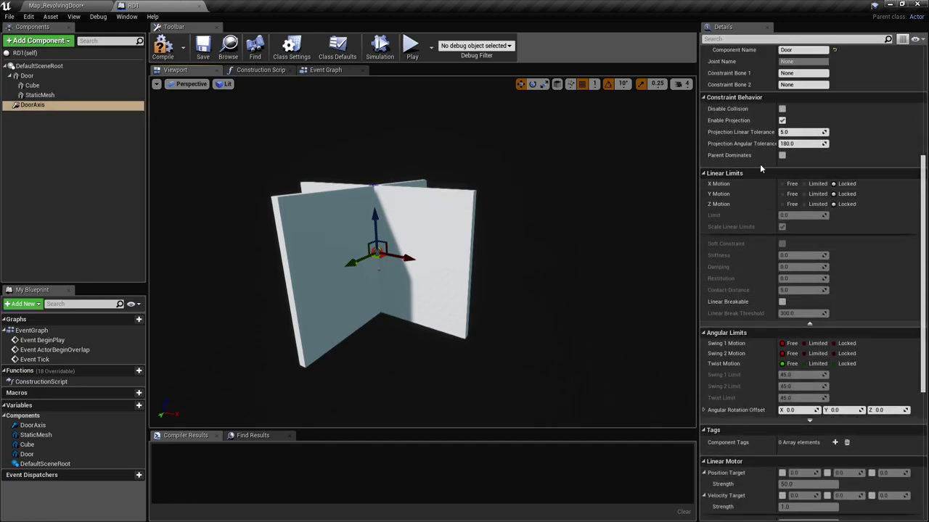
scroll(798, 275, down, 4)
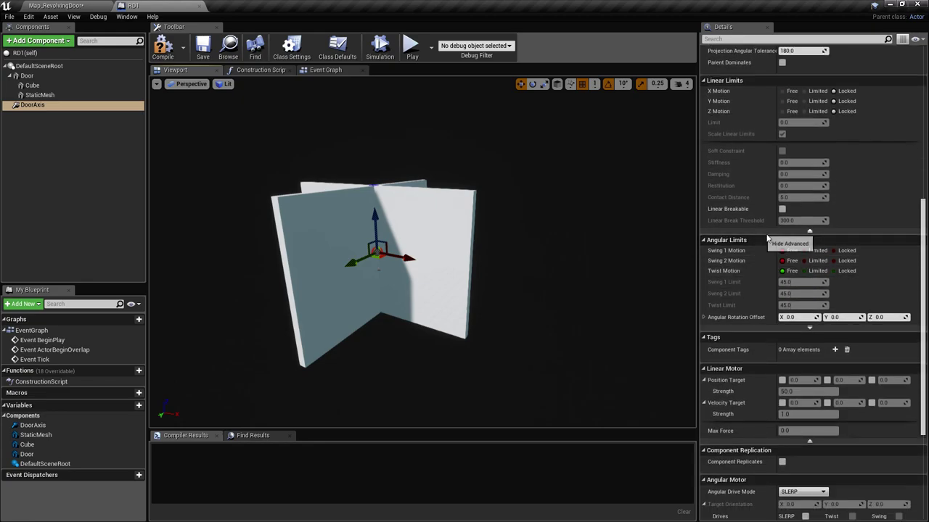
click(845, 251)
click(845, 261)
click(846, 270)
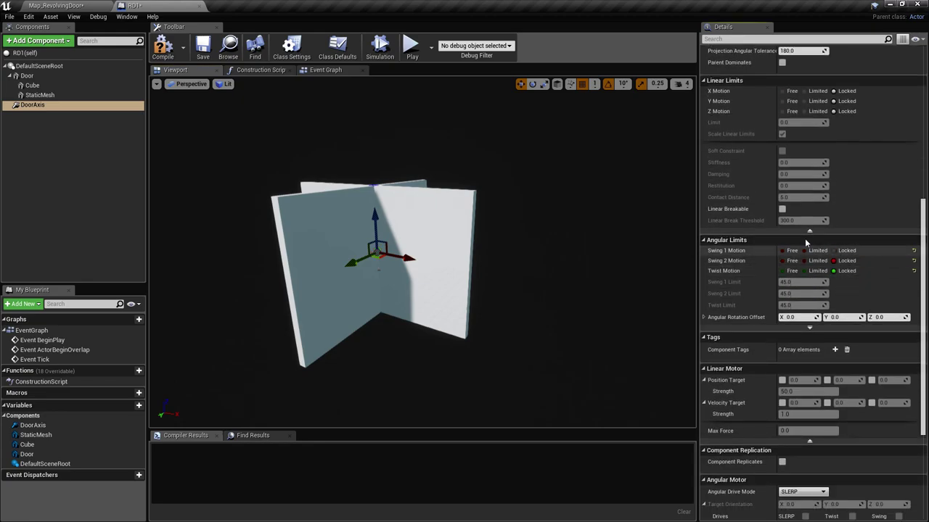
click(790, 254)
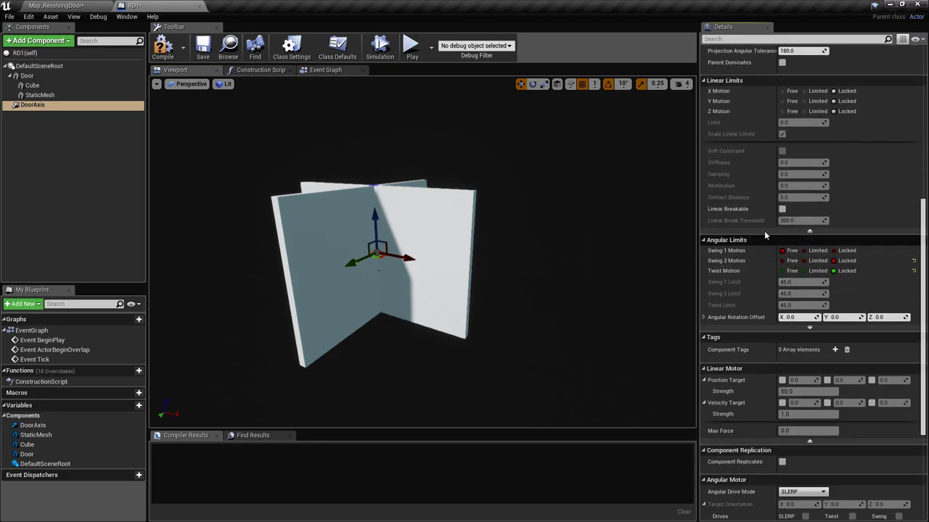
- Check the DoorAxis constraint's free-rotation plane up close and save the Blueprint
right_drag(587, 246, 566, 254)
right_drag(435, 254, 474, 207)
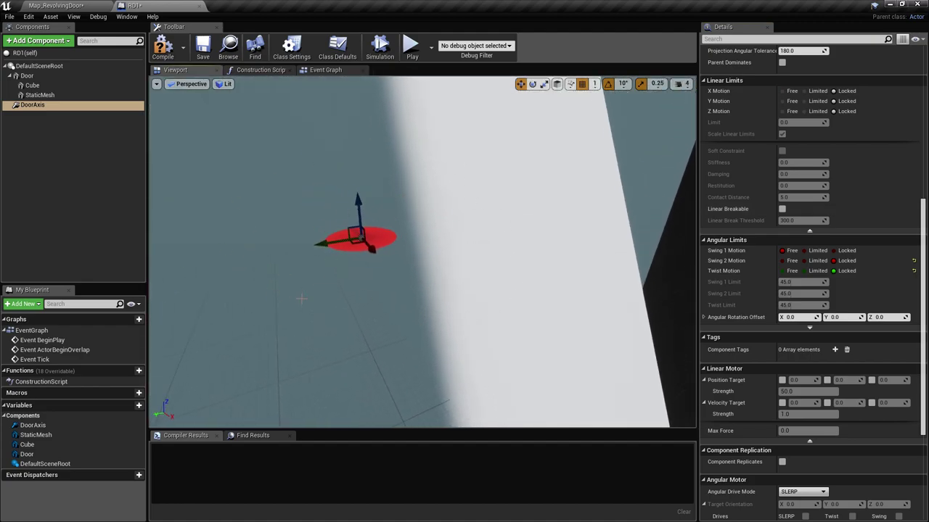
mouse_move(397, 255)
right_down()
mouse_move(384, 255)
mouse_move(409, 254)
right_up()
key(ctrl+s)
right_drag(508, 268, 537, 264)
right_drag(430, 258, 421, 257)
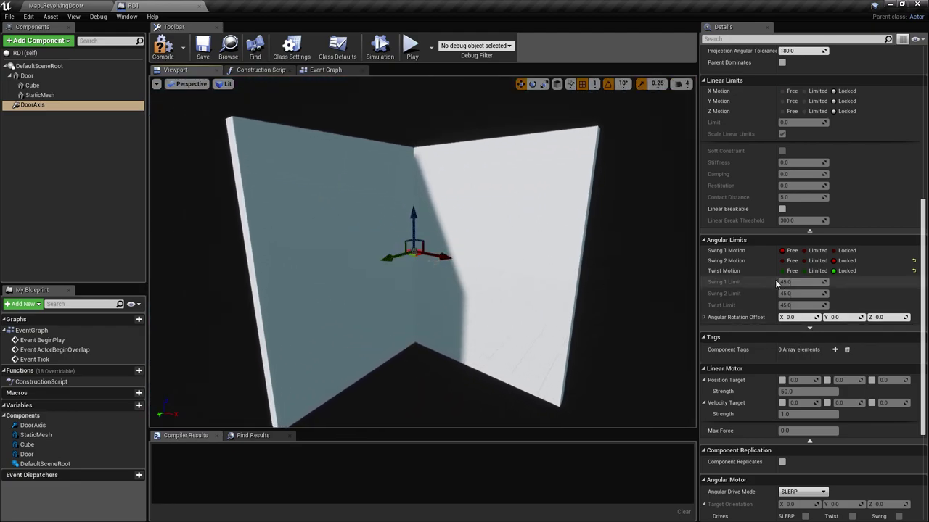
- Enable Simulate Physics on the Door component and save the Blueprint
click(30, 76)
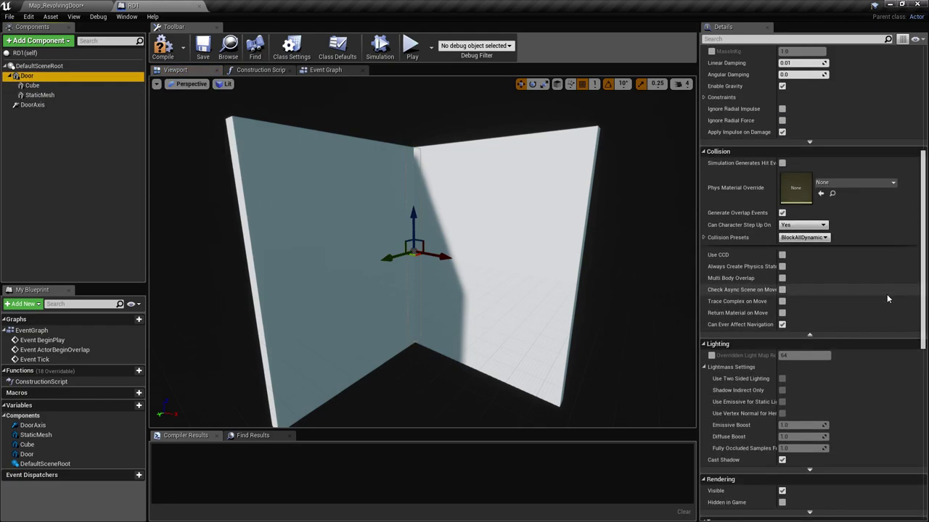
scroll(886, 293, up, 5)
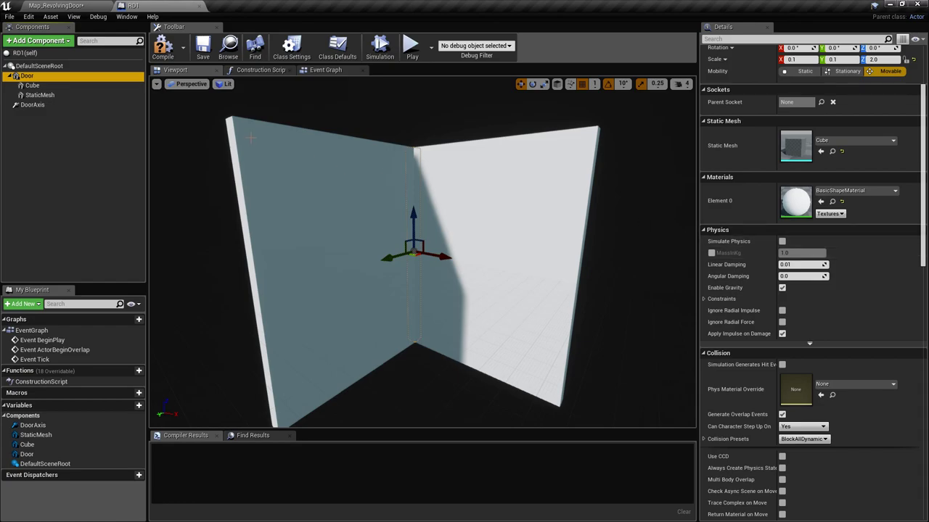
click(782, 242)
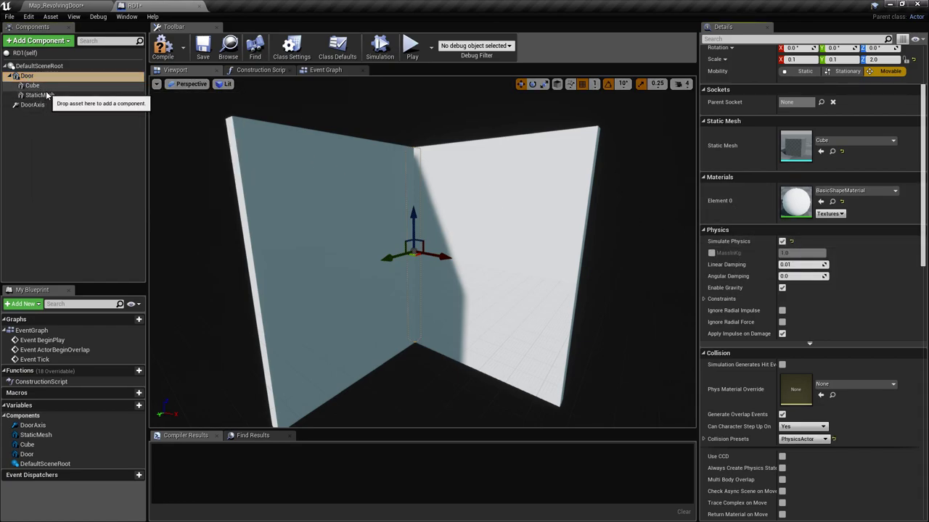
right_drag(427, 179, 419, 166)
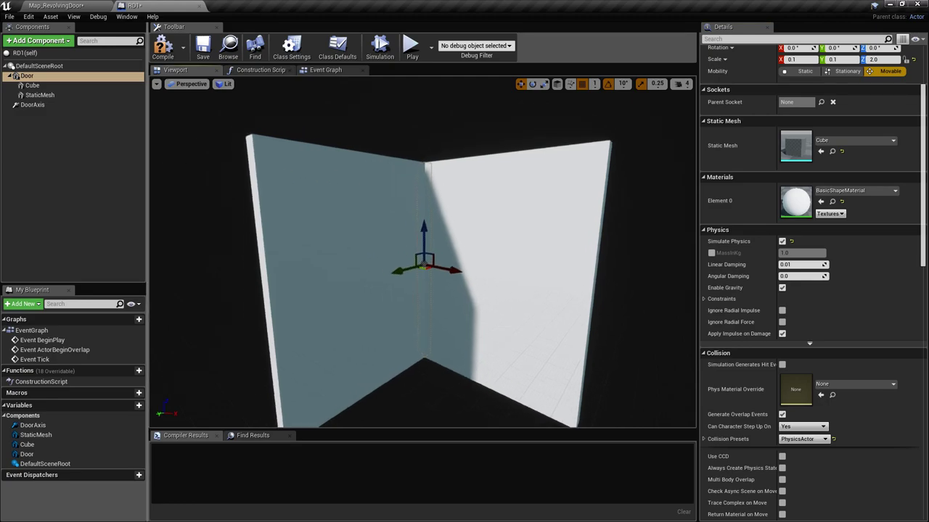
scroll(819, 329, down, 3)
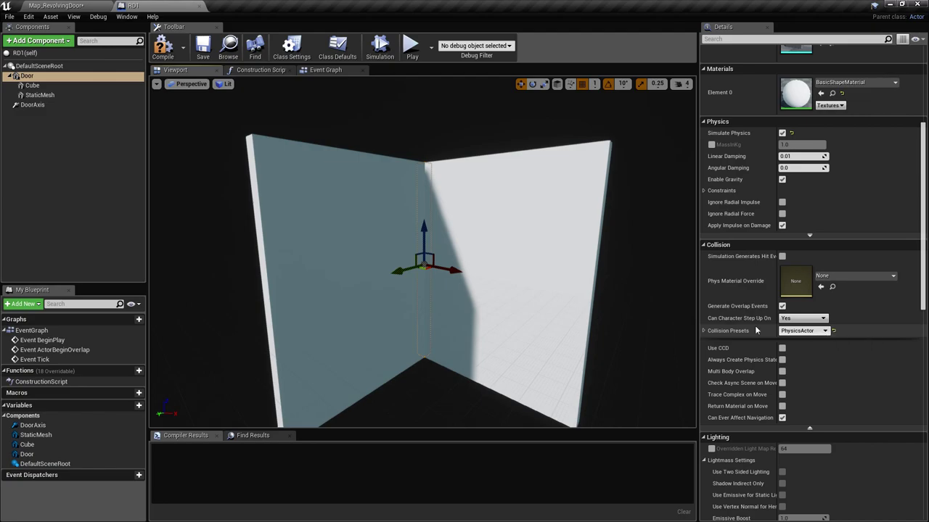
- Set the Collision Presets of the Cube and StaticMesh door panels to PhysicsActor and compile the Blueprint
click(32, 85)
click(803, 367)
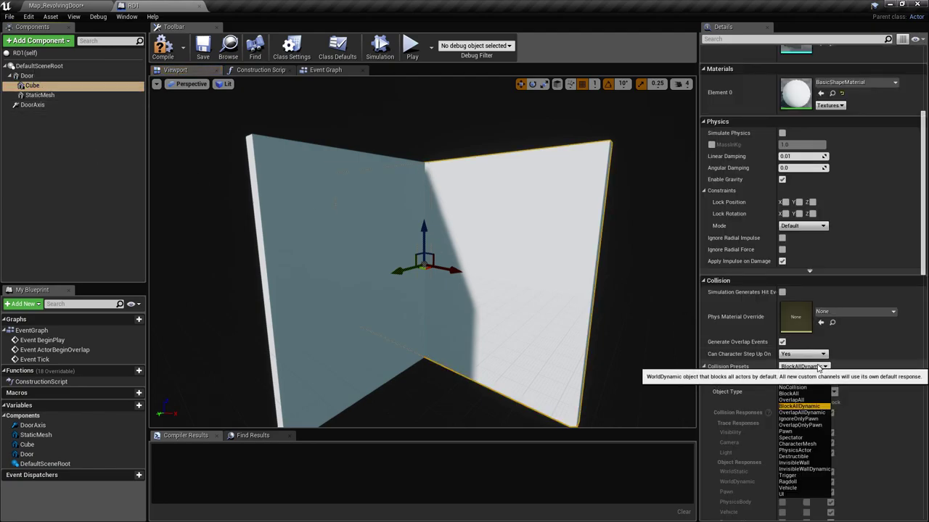
click(805, 450)
click(40, 95)
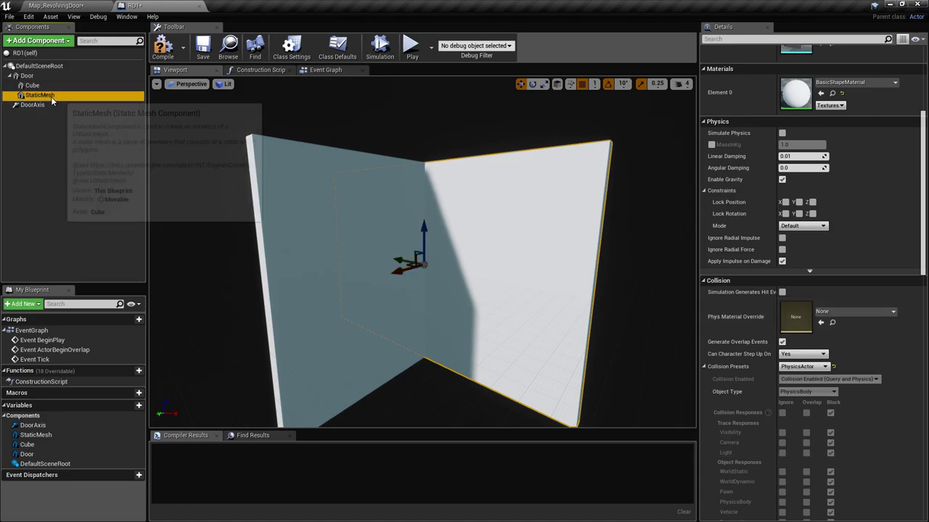
click(803, 366)
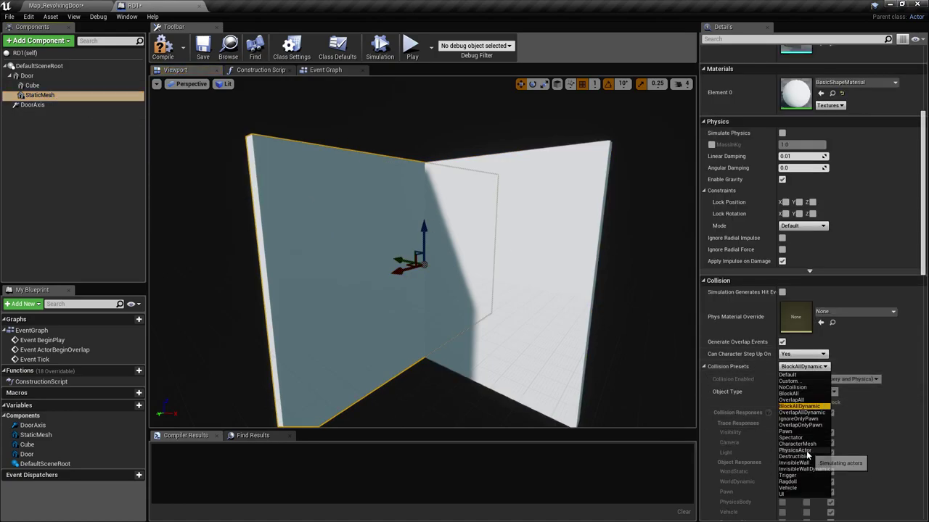
click(798, 451)
click(162, 48)
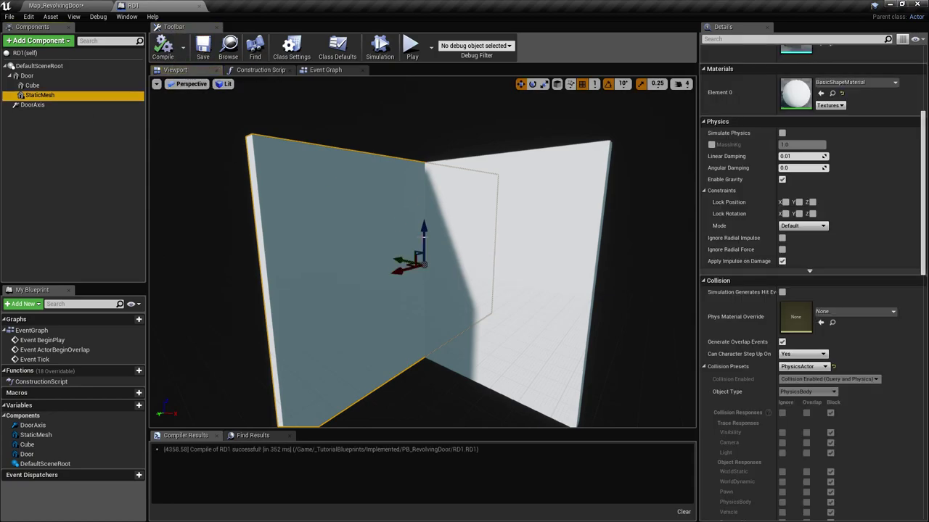
scroll(460, 253, down, 5)
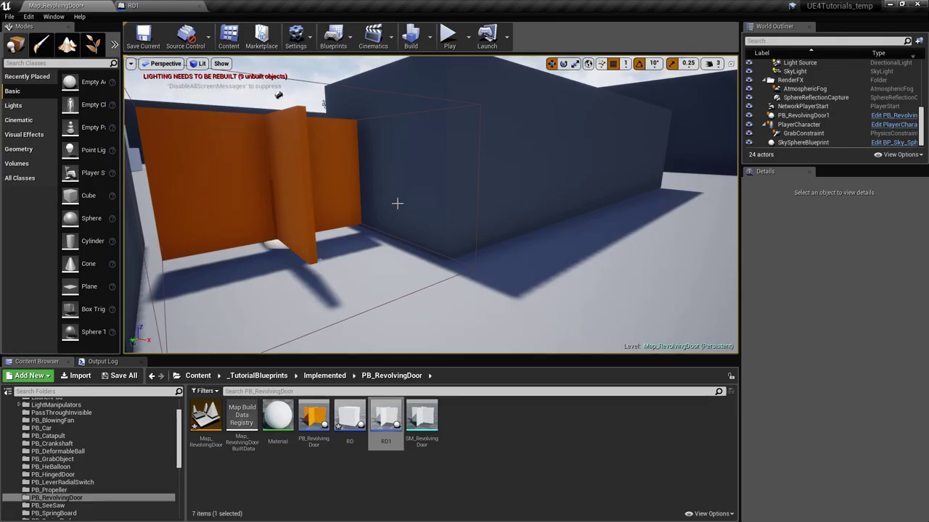
- Place an RD1 instance in the level on the open floor near the player start
right_drag(397, 203, 479, 332)
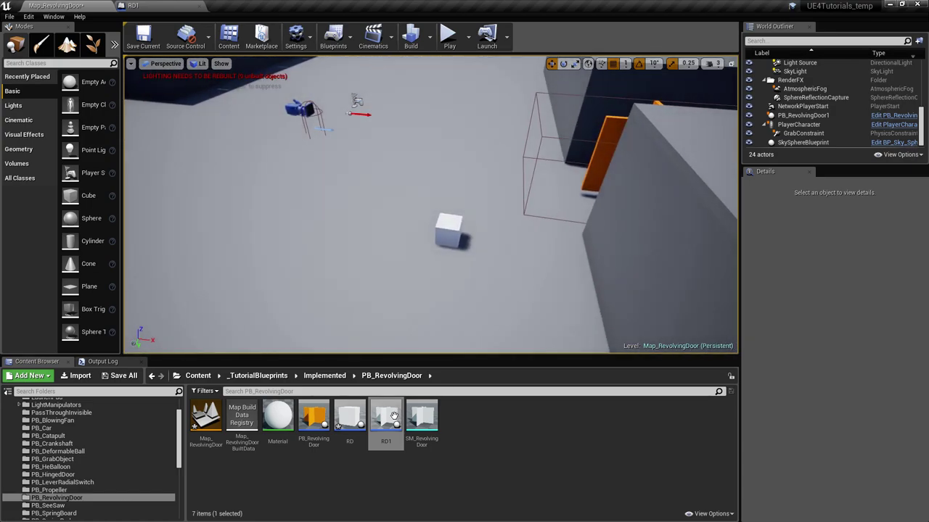
drag(394, 416, 411, 164)
right_drag(410, 163, 433, 181)
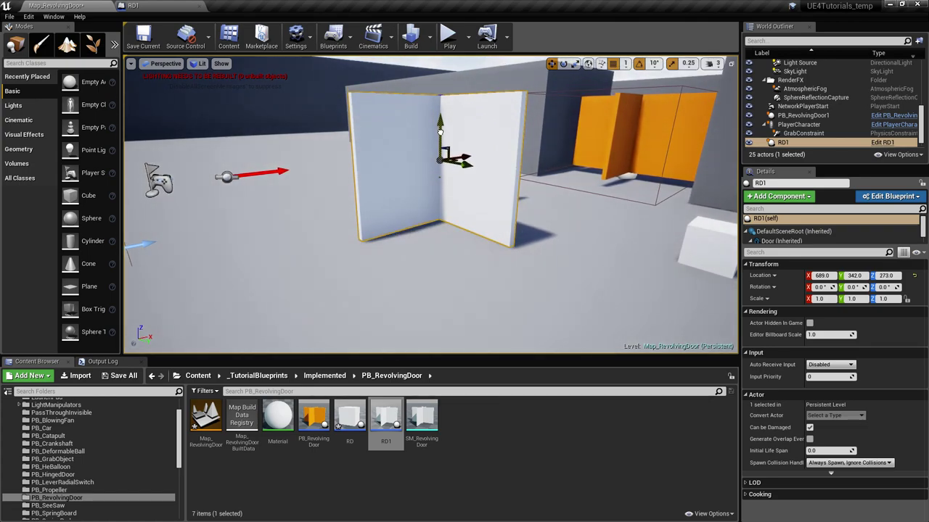
- Play-test the level, pushing the white RD1 door to check how freely it spins, and end the play session
click(462, 44)
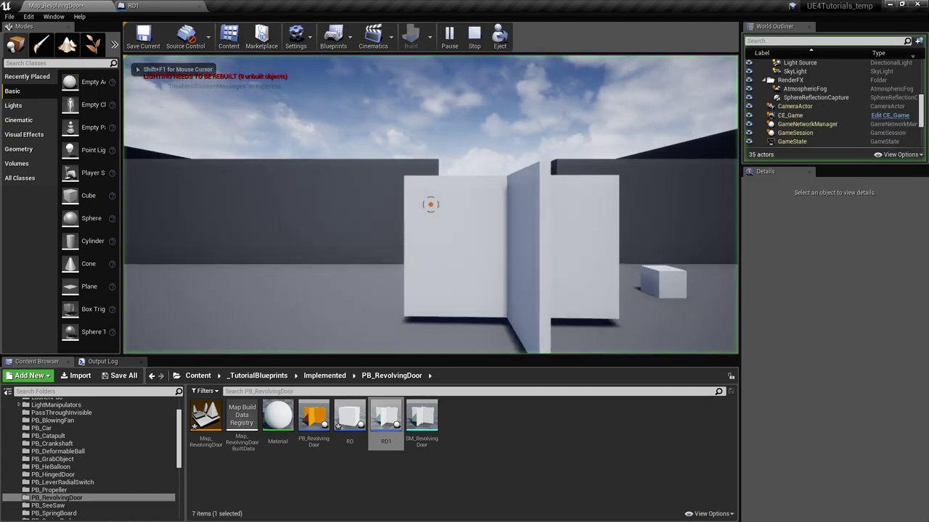
click(430, 204)
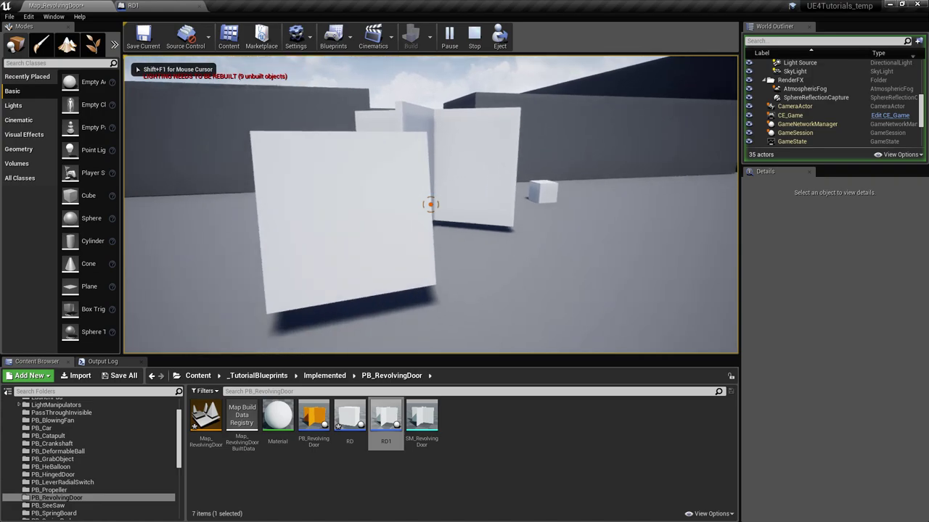
click(430, 204)
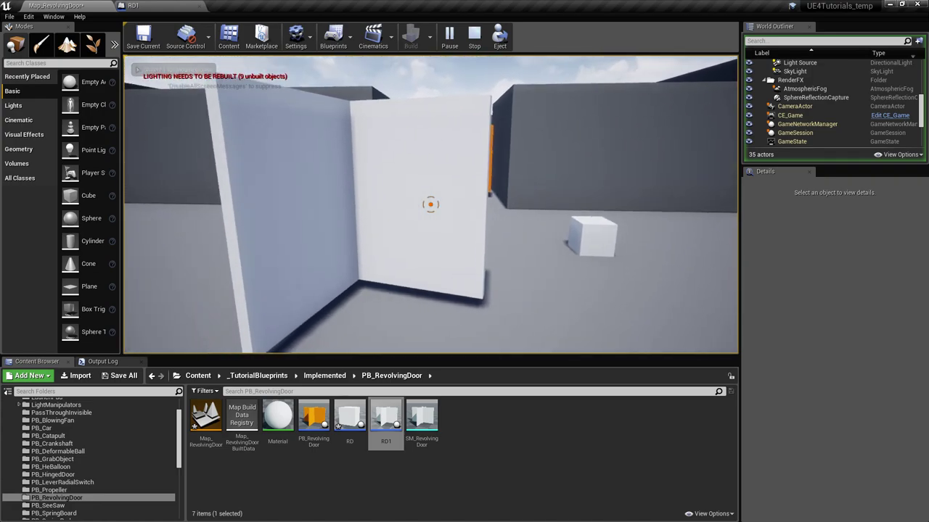
key(s)
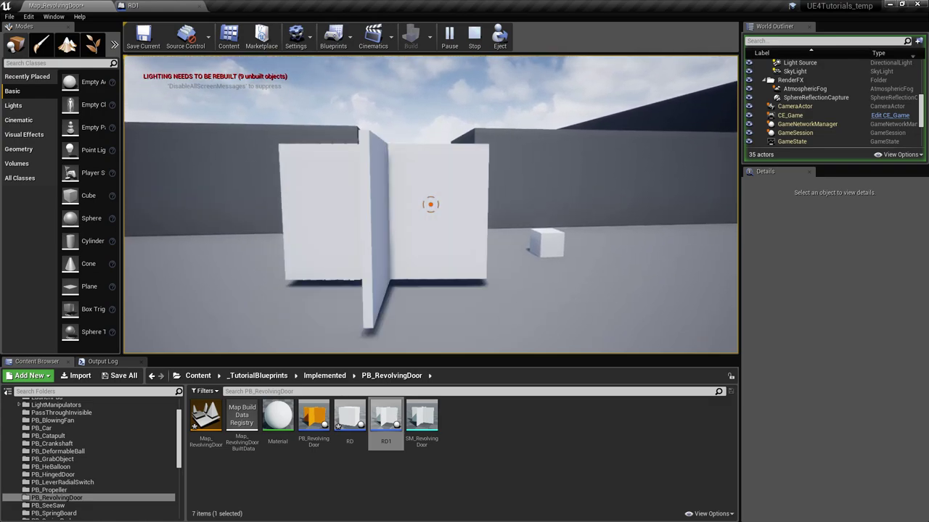
key(d)
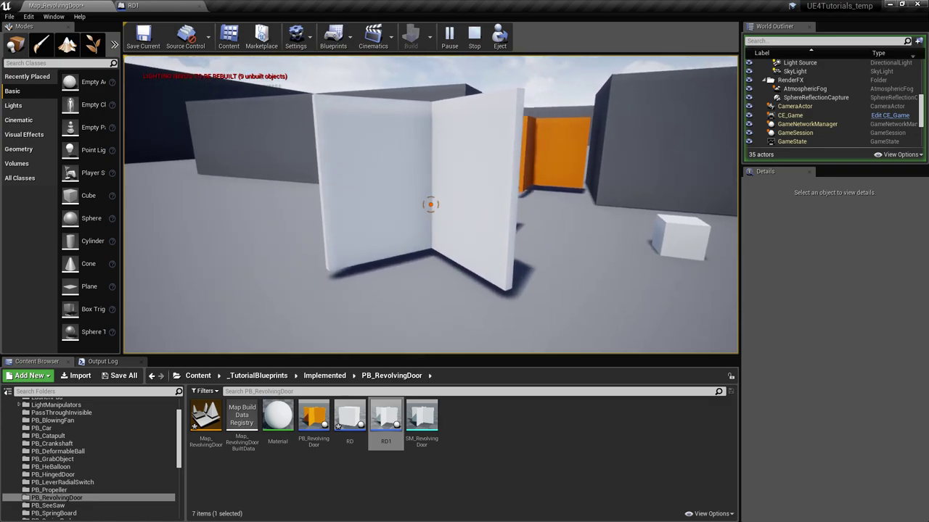
key(Escape)
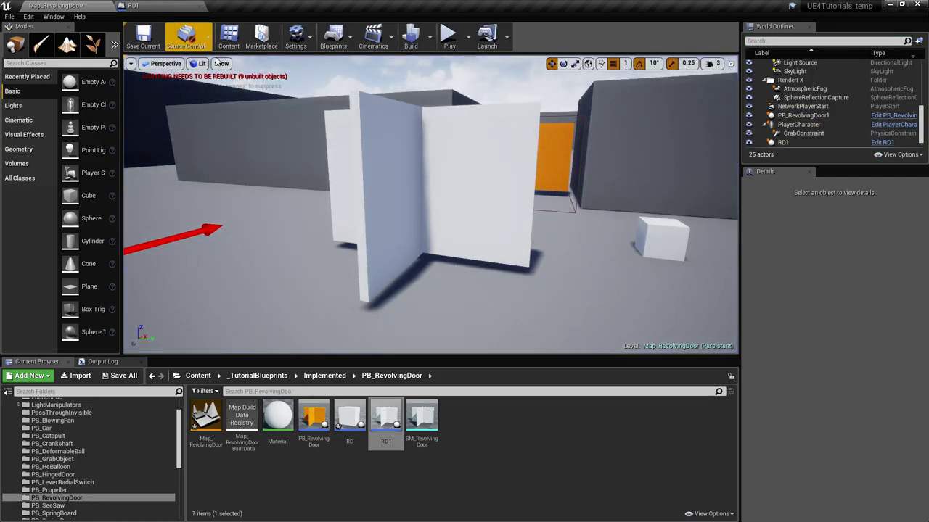
click(450, 38)
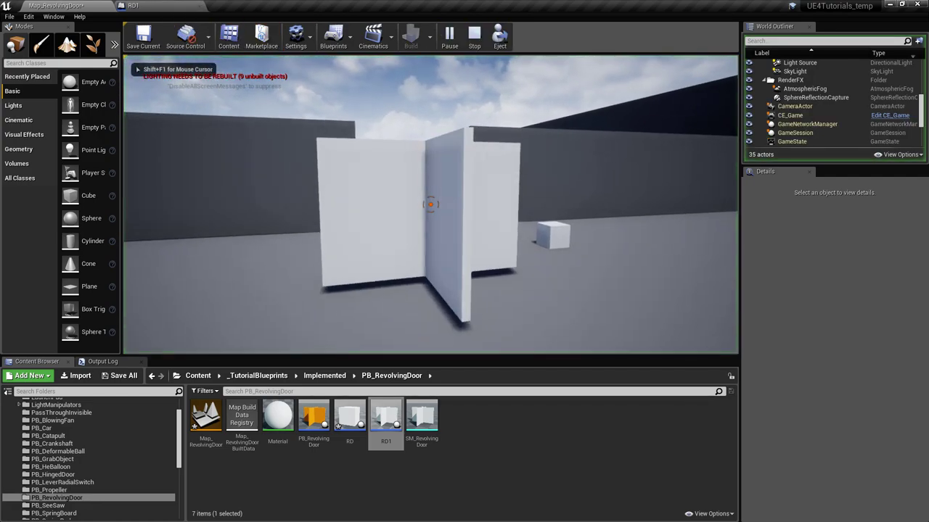
key(d)
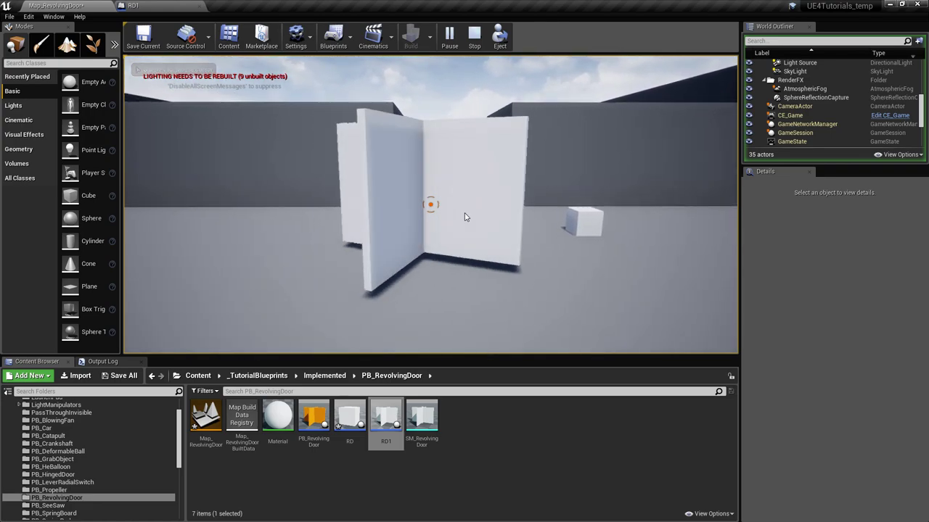
key(Escape)
- Set DoorAxis's angular motor to Twist and Swing, enable the Swing target velocity drive with strength 2.0, and compile and save the Blueprint
click(32, 104)
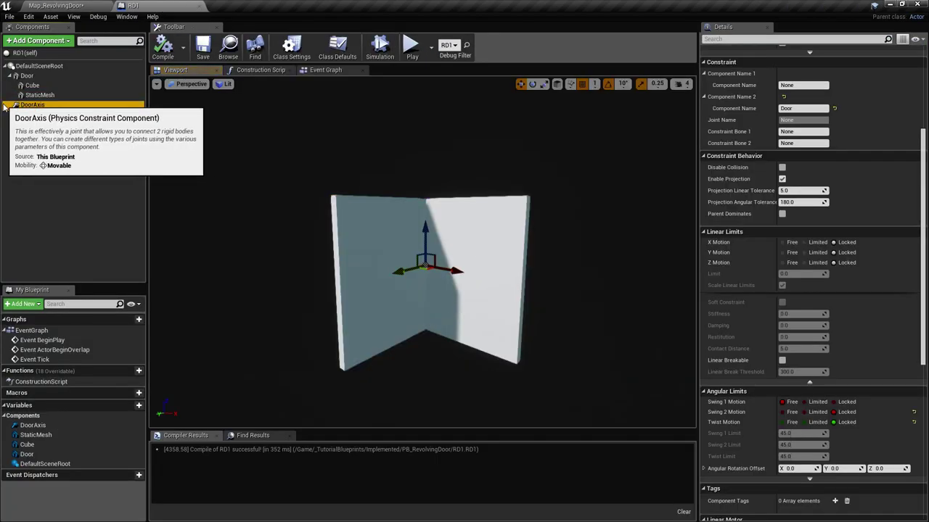
scroll(862, 237, down, 5)
scroll(862, 236, down, 3)
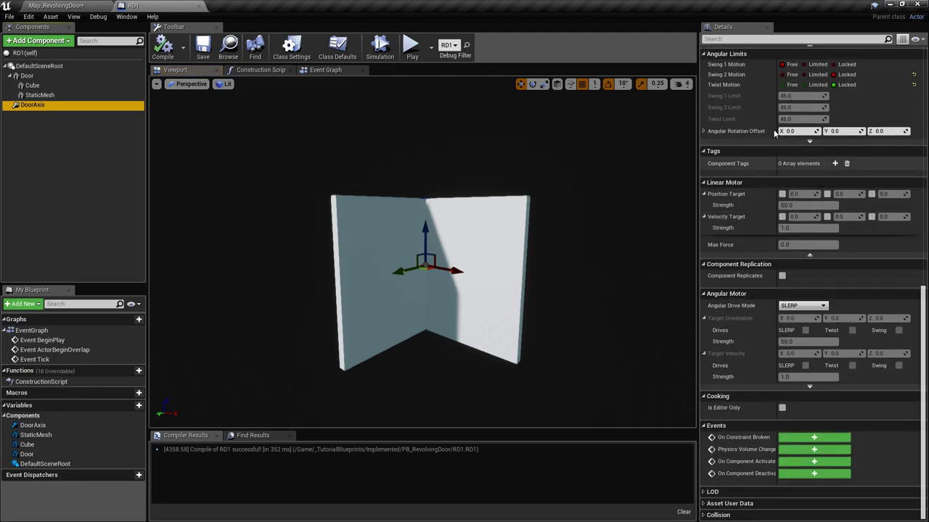
click(803, 306)
click(795, 321)
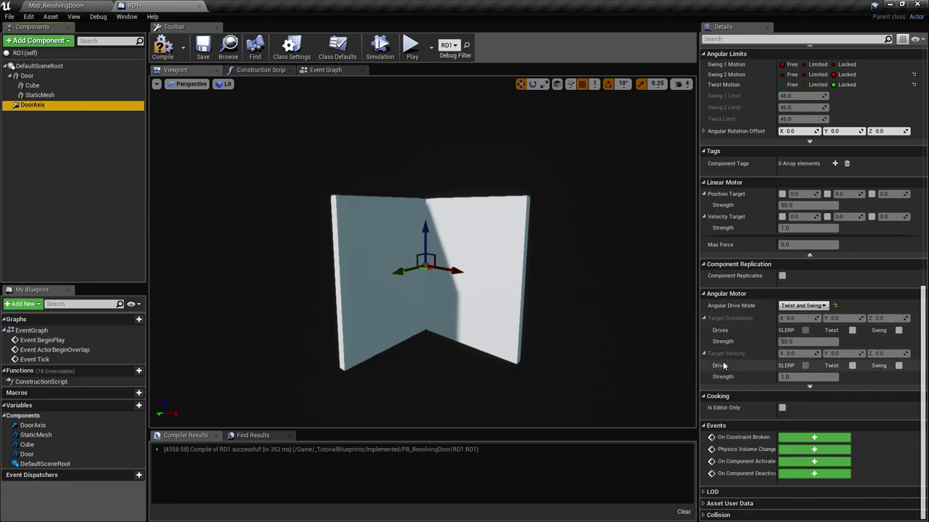
click(897, 366)
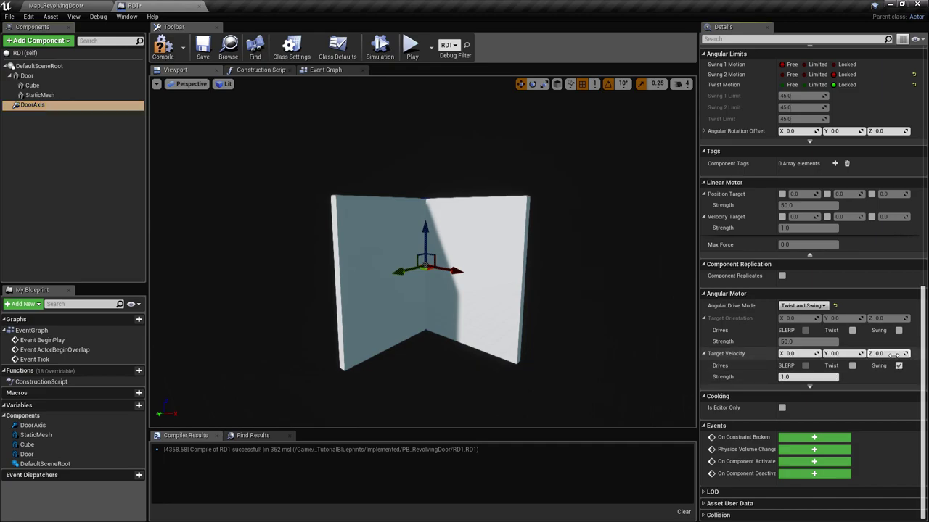
click(808, 378)
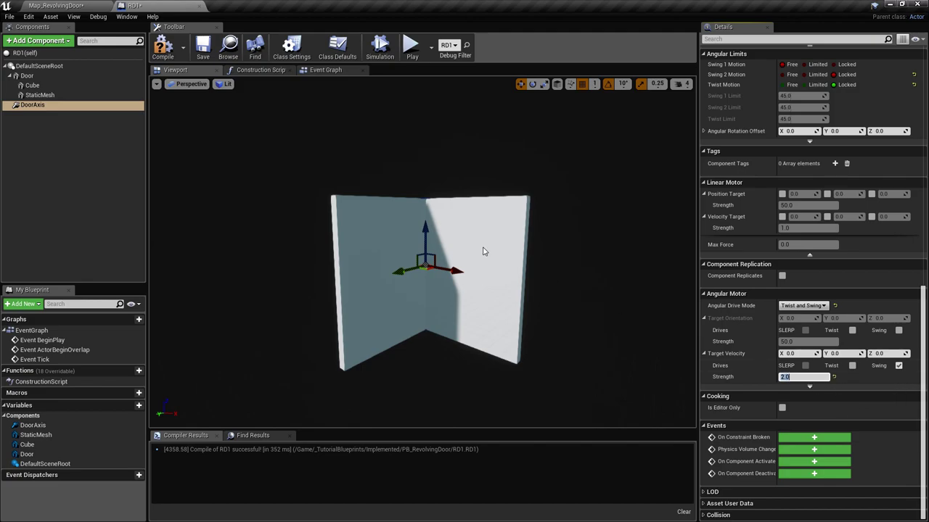
click(162, 47)
click(203, 47)
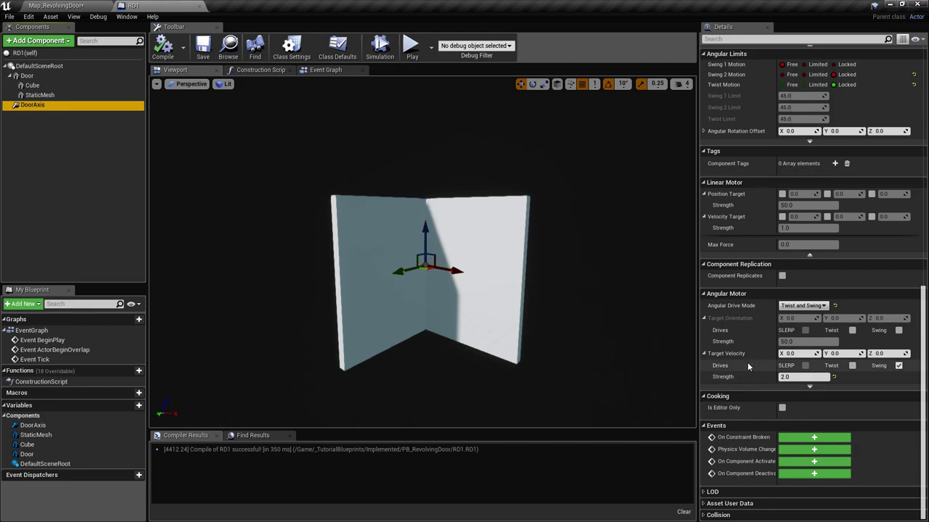
- Play-test the level again, walking through the RD1 door to check its damped rotation, and end the play session
click(42, 5)
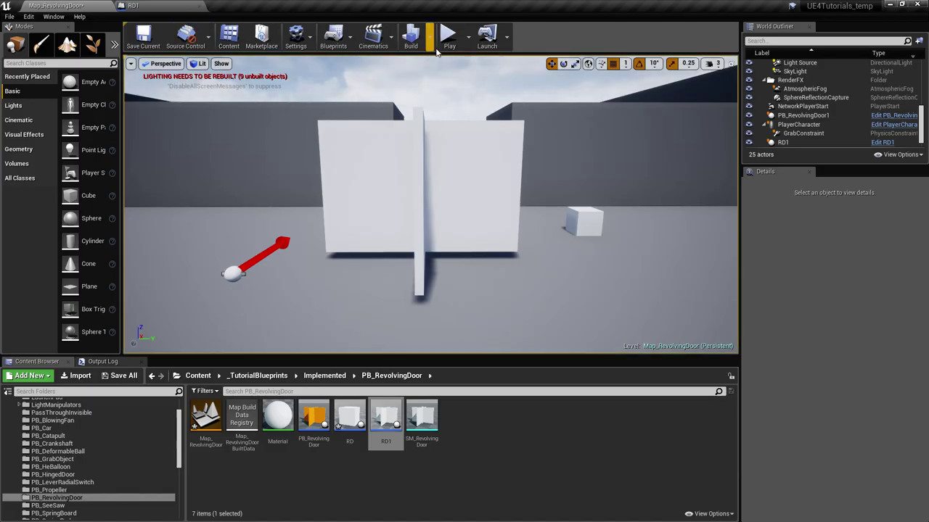
click(449, 33)
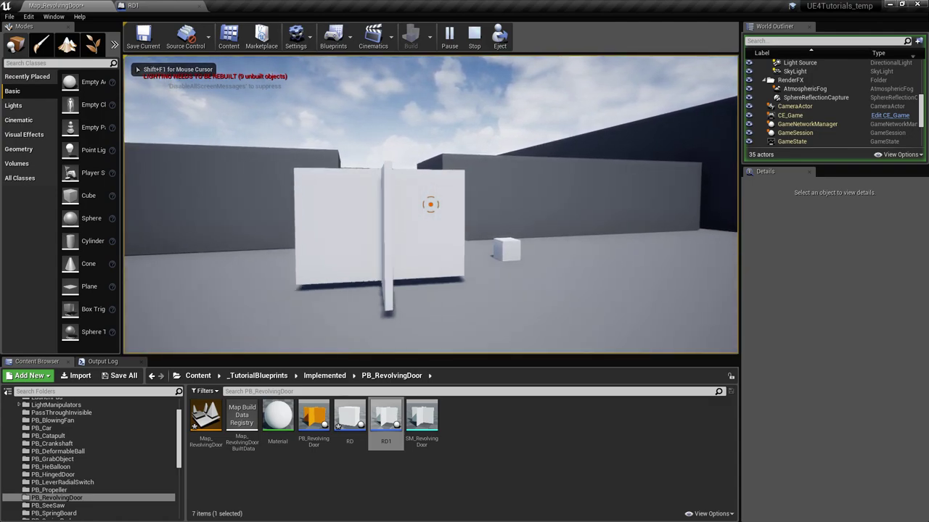
key(d)
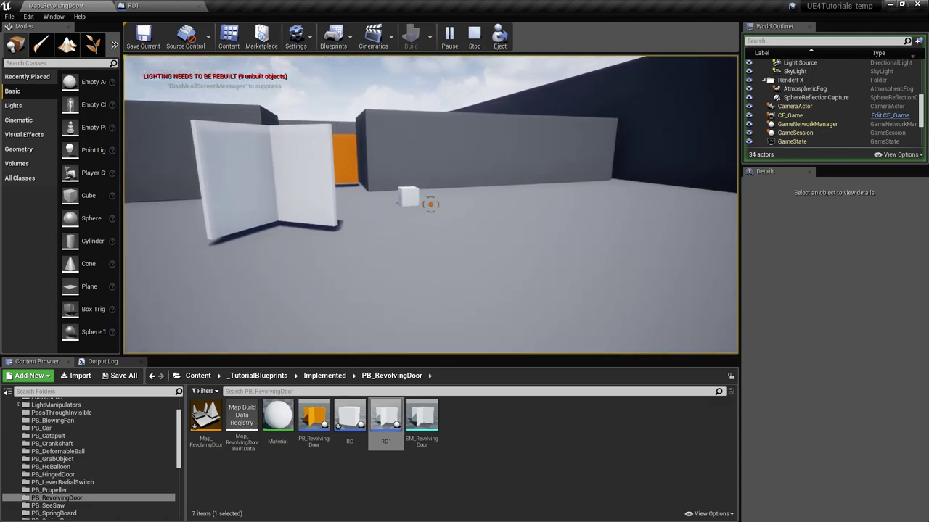
click(430, 205)
key(s)
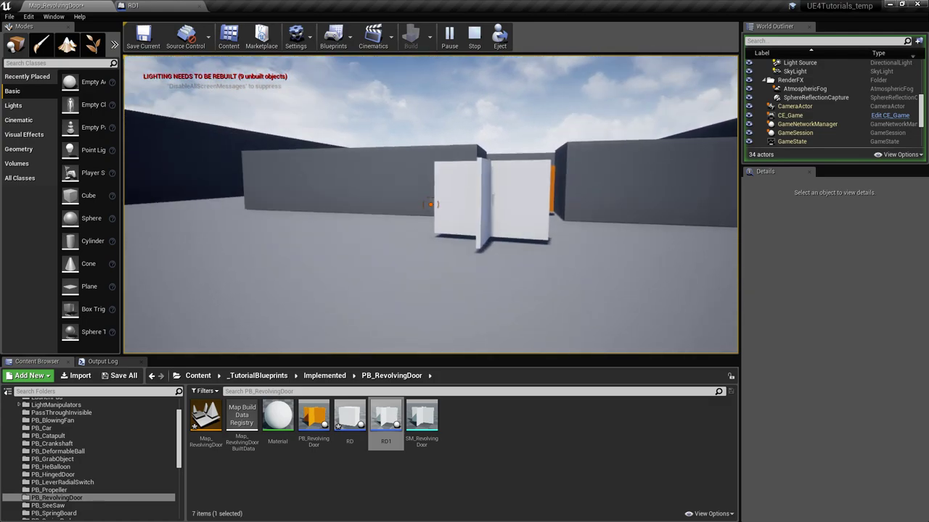
click(430, 204)
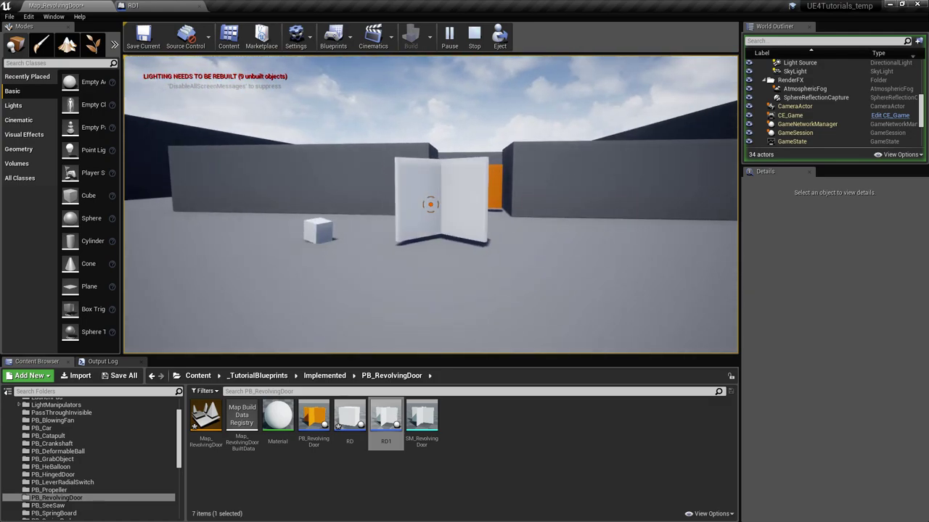
key(w)
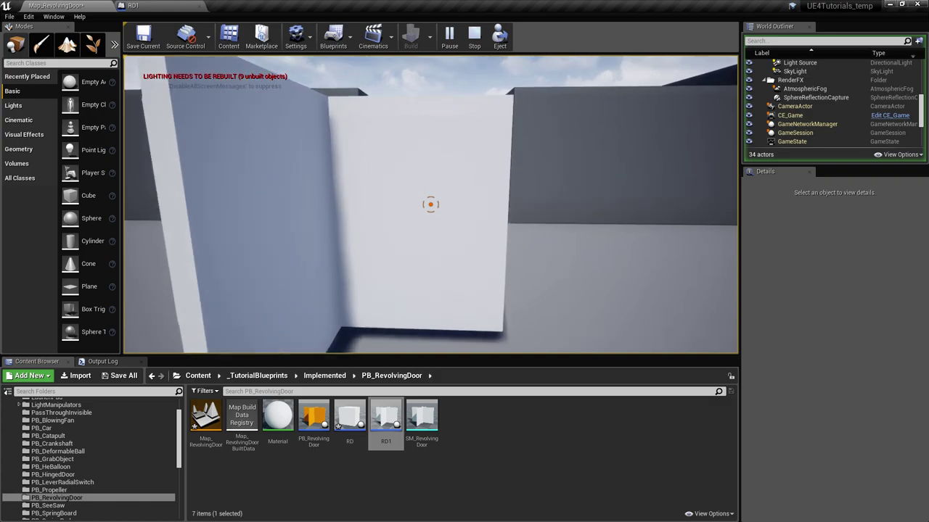
key(w)
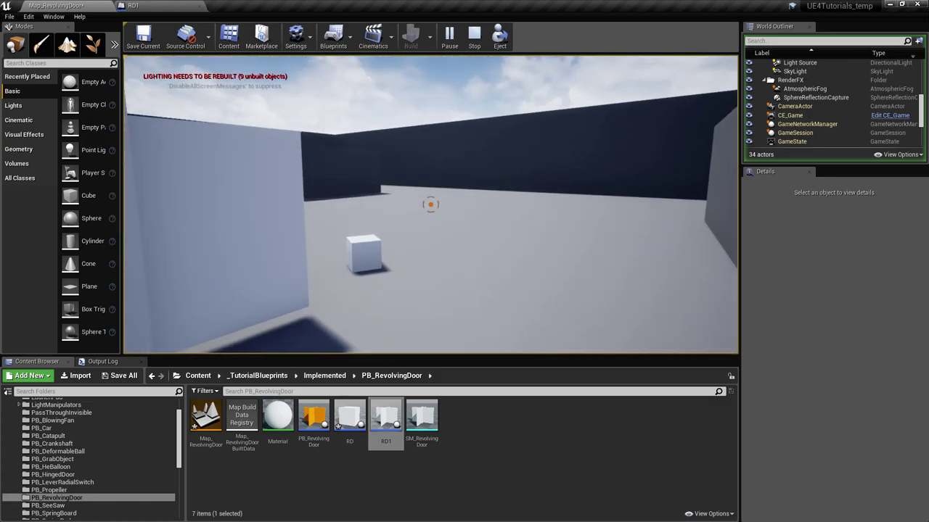
key(s)
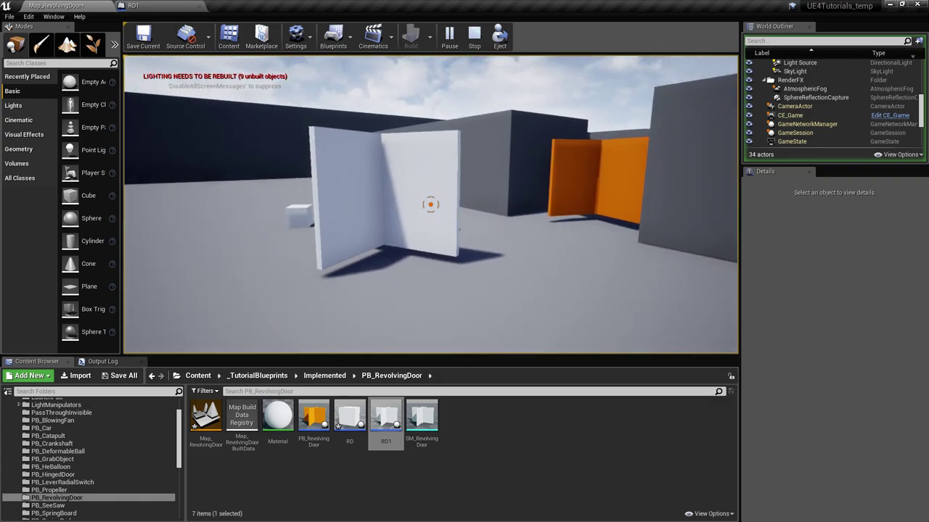
key(Escape)
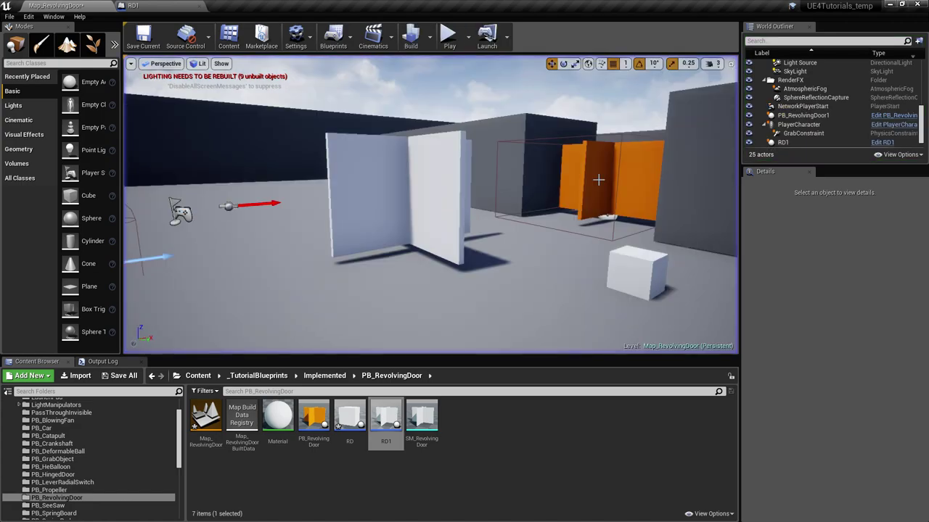
- Move the orange PB_RevolvingDoor1 along the X axis out of the gap between the walls
right_drag(431, 205, 421, 254)
key(s)
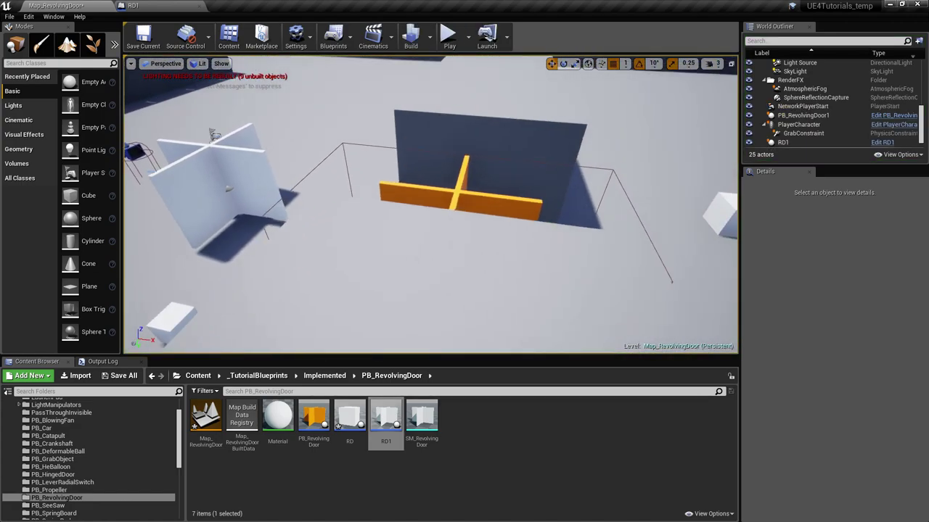
click(431, 216)
drag(460, 286, 769, 341)
- Move the RD1 door into the gap between the two walls and save the level
right_drag(399, 236, 338, 230)
key(s)
click(338, 230)
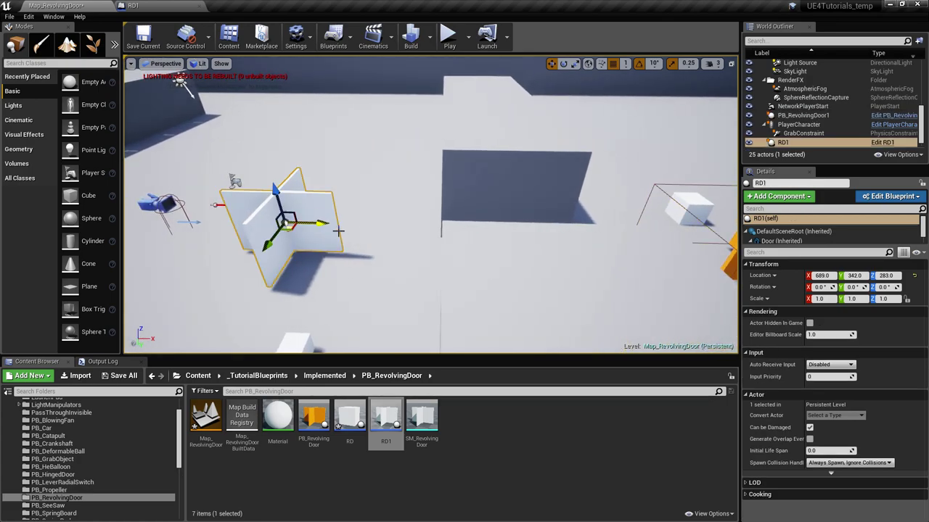
drag(321, 223, 552, 226)
right_drag(552, 226, 664, 250)
key(a)
drag(491, 214, 534, 227)
right_drag(535, 227, 598, 198)
key(ctrl+s)
- Open the RD1 Blueprint and add a Box Collision component named Detector under DefaultSceneRoot
click(158, 7)
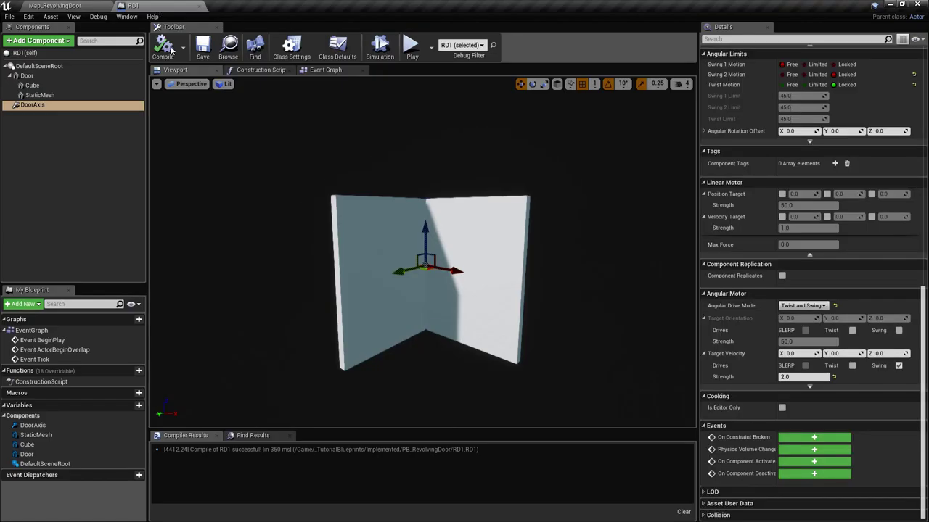
right_drag(362, 217, 298, 192)
click(56, 66)
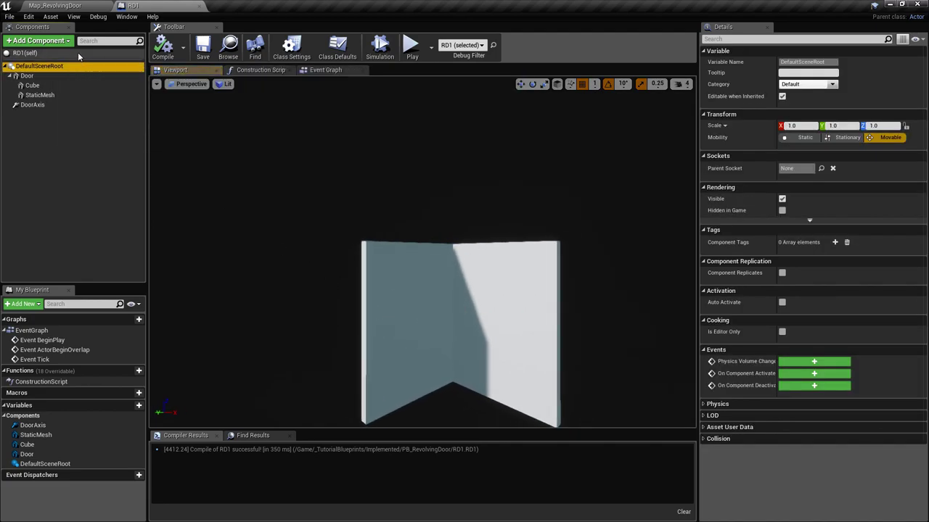
click(40, 41)
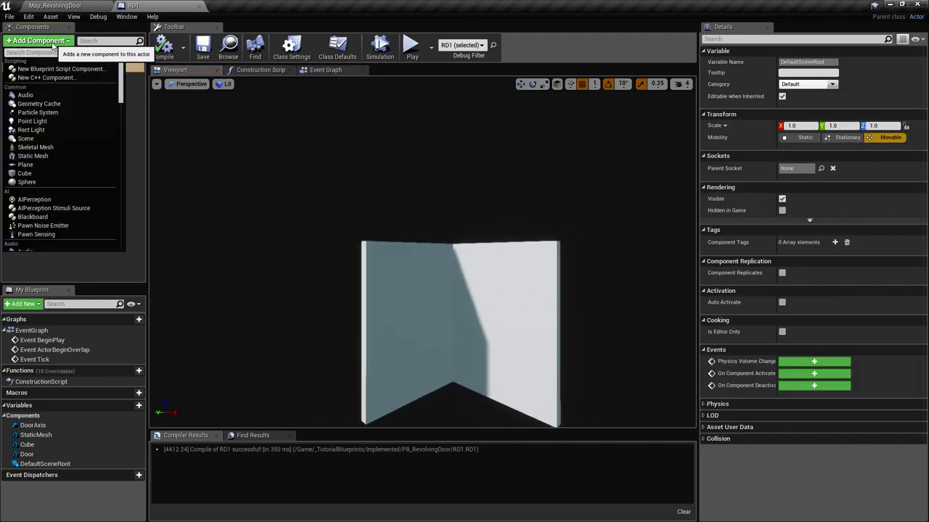
text(box)
key(Return)
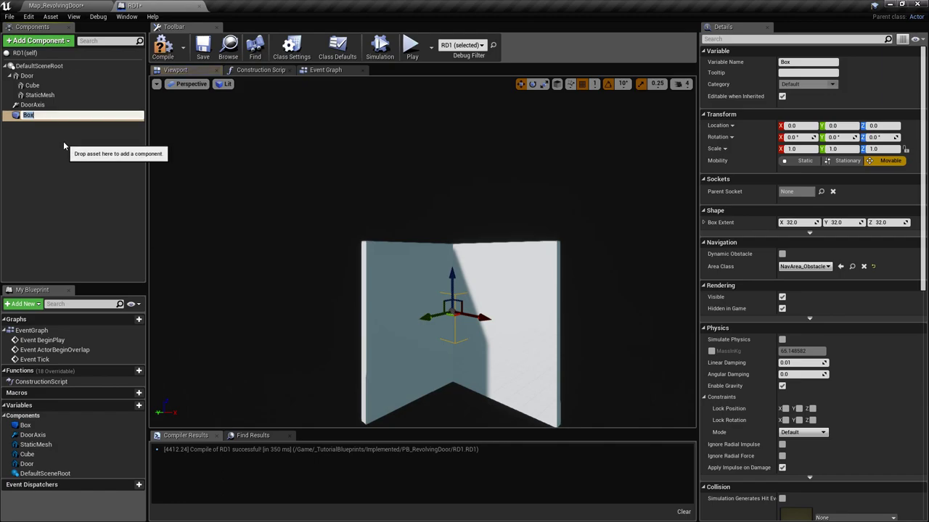
text(Detec)
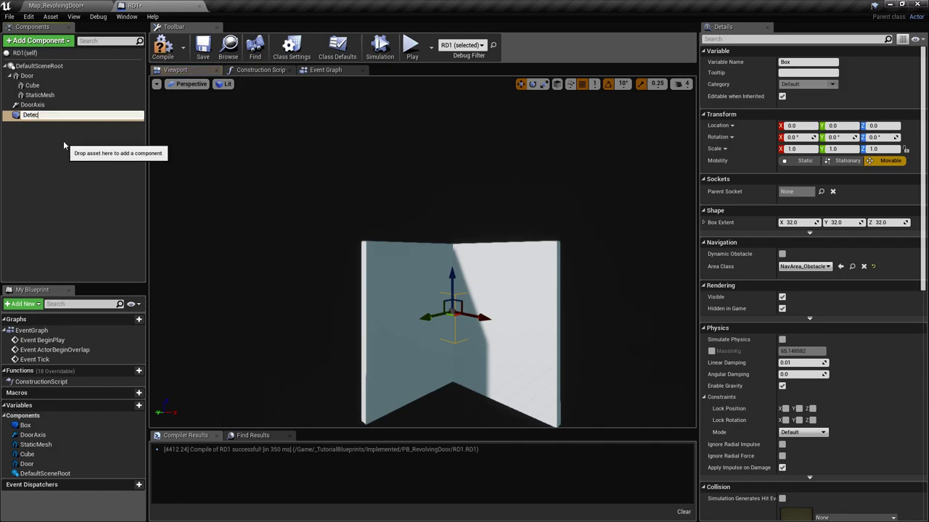
text(tor)
key(Return)
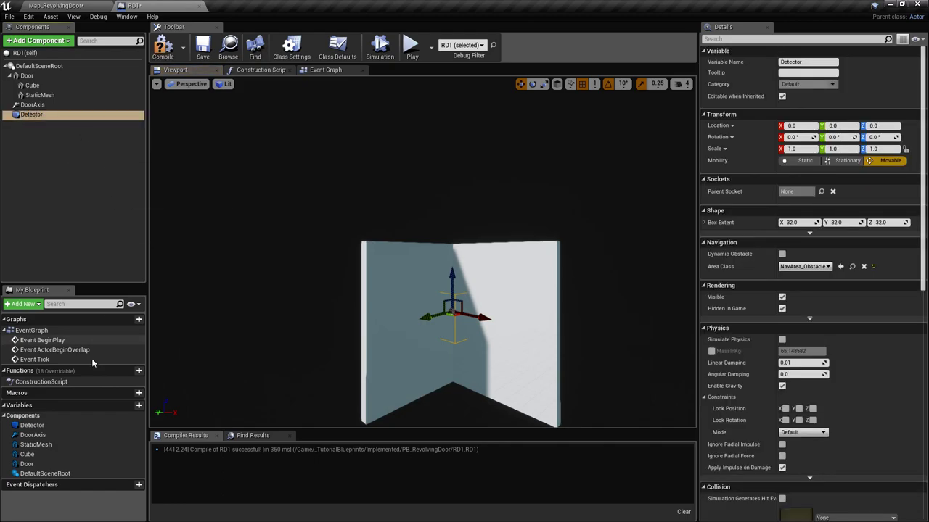
- Create a Boolean variable named ActiveDetector and save the Blueprint
click(128, 406)
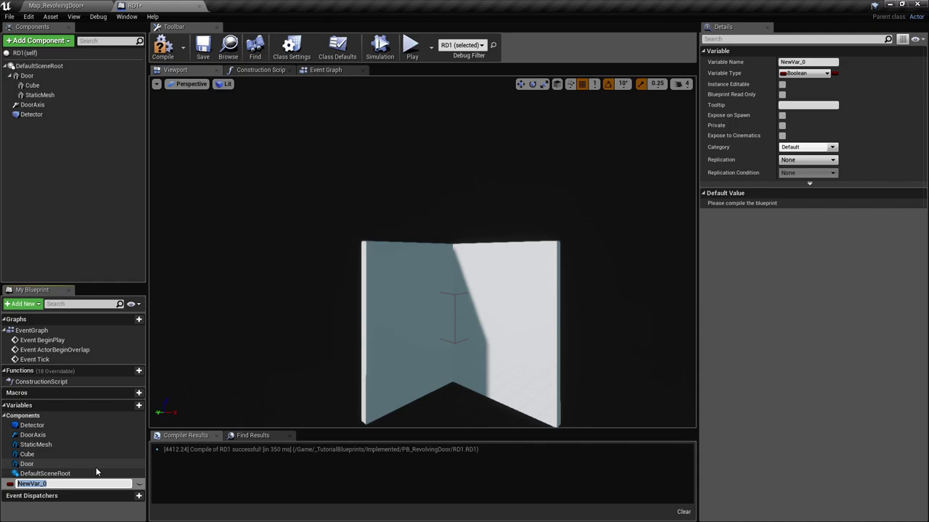
text(ActiveD)
key(BackSpace)
text(Detectpr)
key(BackSpace)
key(BackSpace)
text(or)
key(Return)
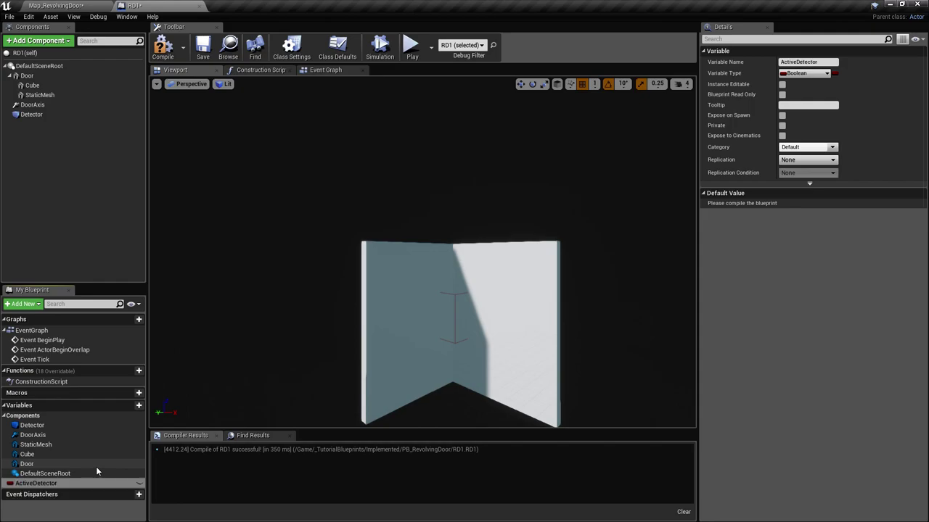
mouse_move(362, 326)
right_down()
mouse_move(354, 324)
mouse_move(392, 348)
mouse_move(363, 326)
right_up()
key(ctrl+s)
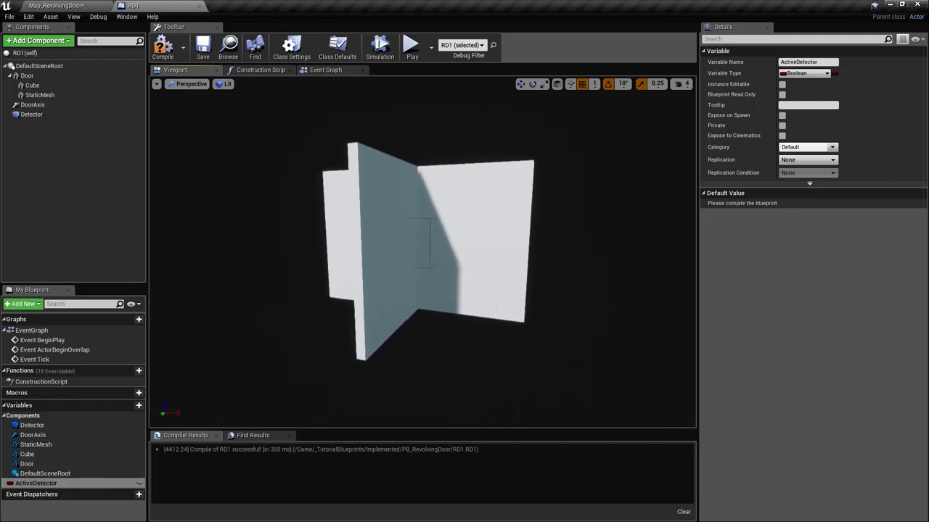
right_drag(508, 292, 442, 256)
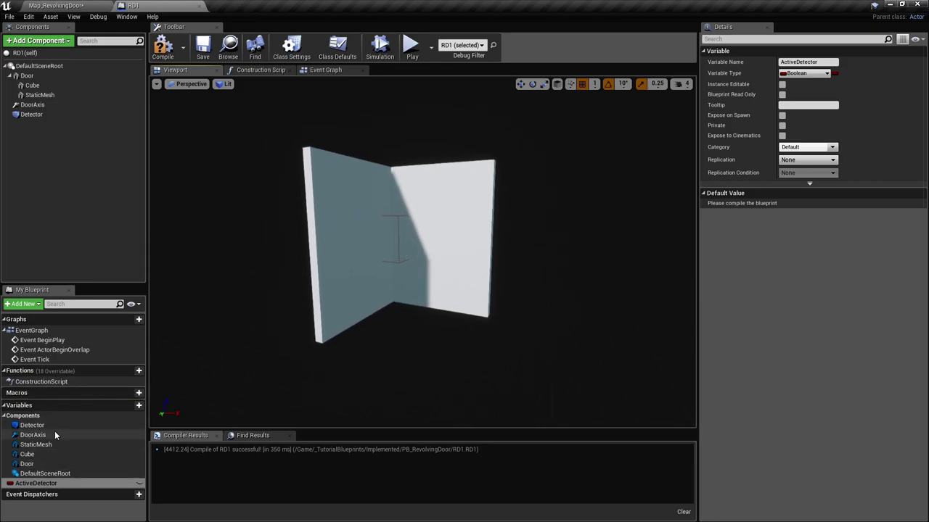
- Create a Float variable named RotationSpeed, compile, and set its default value to 0.2
click(48, 408)
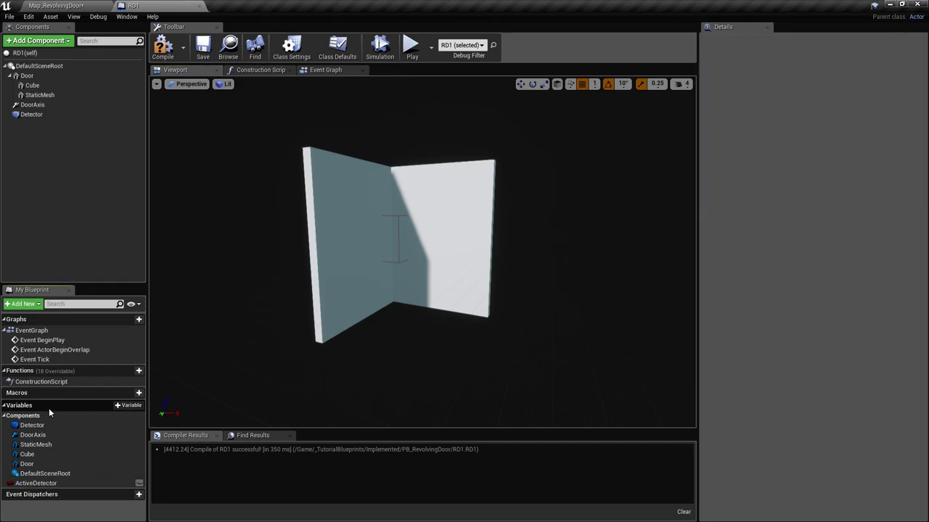
click(138, 405)
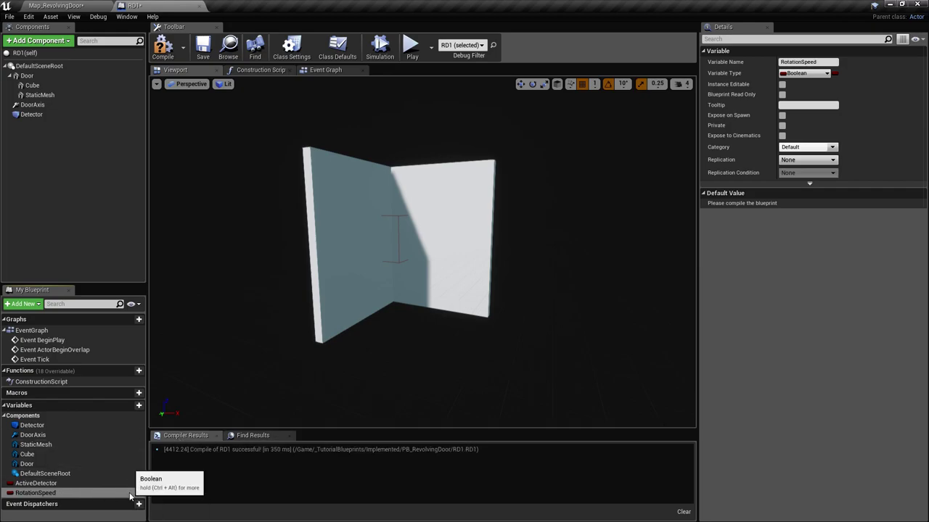
click(803, 74)
text(float)
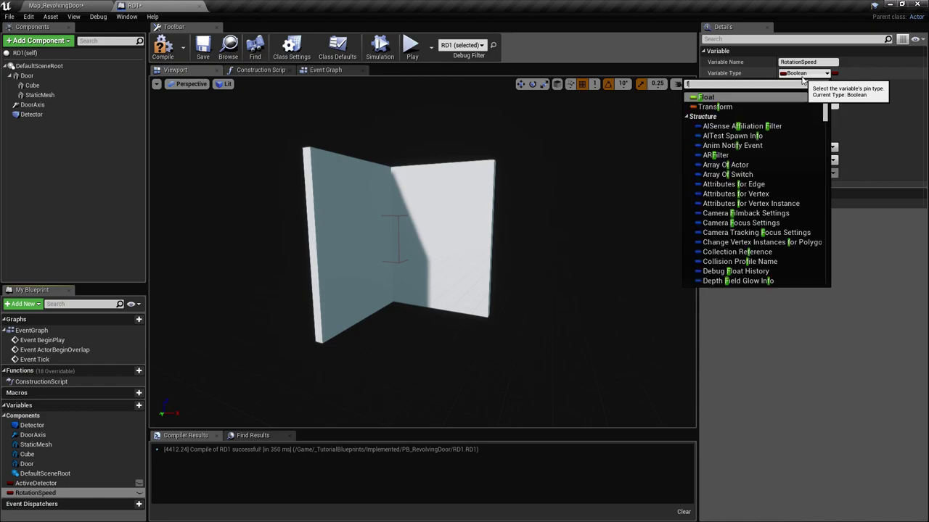
key(Return)
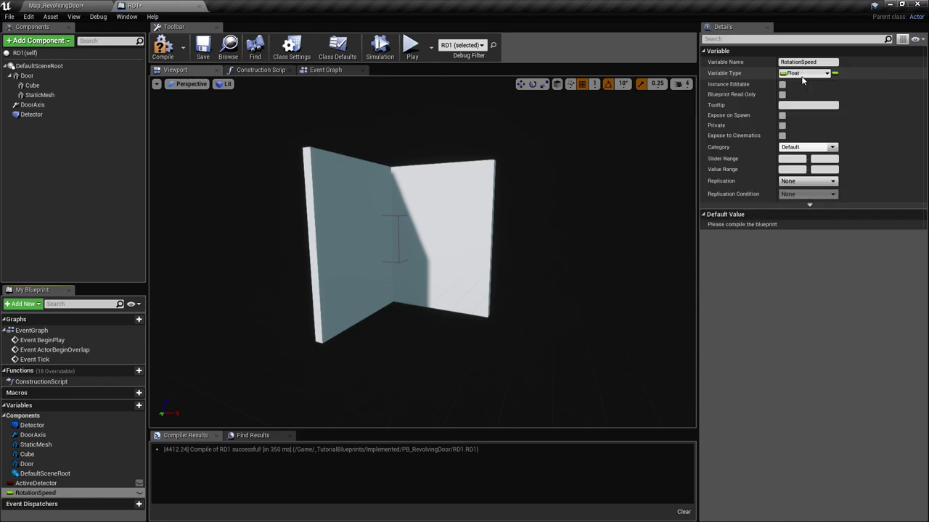
click(162, 49)
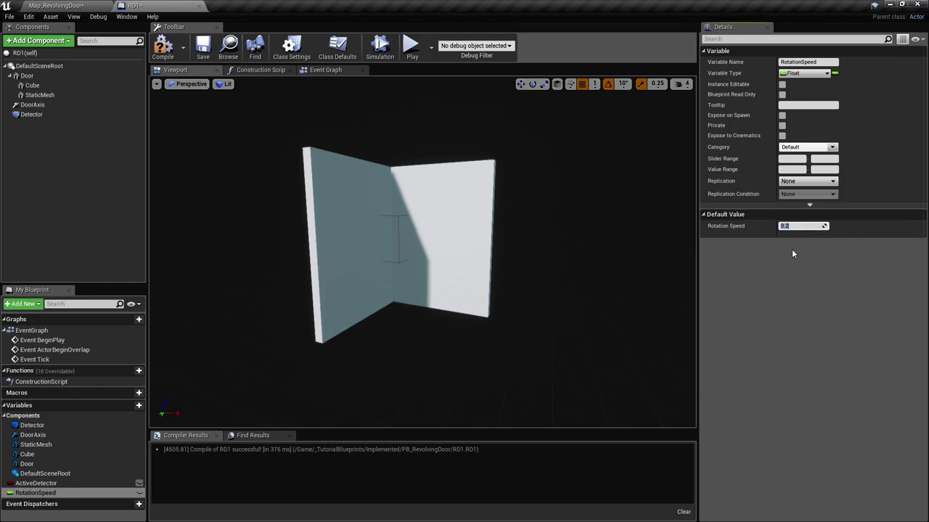
key(Return)
- Make the ActiveDetector variable instance editable, and compile and save the Blueprint
click(37, 483)
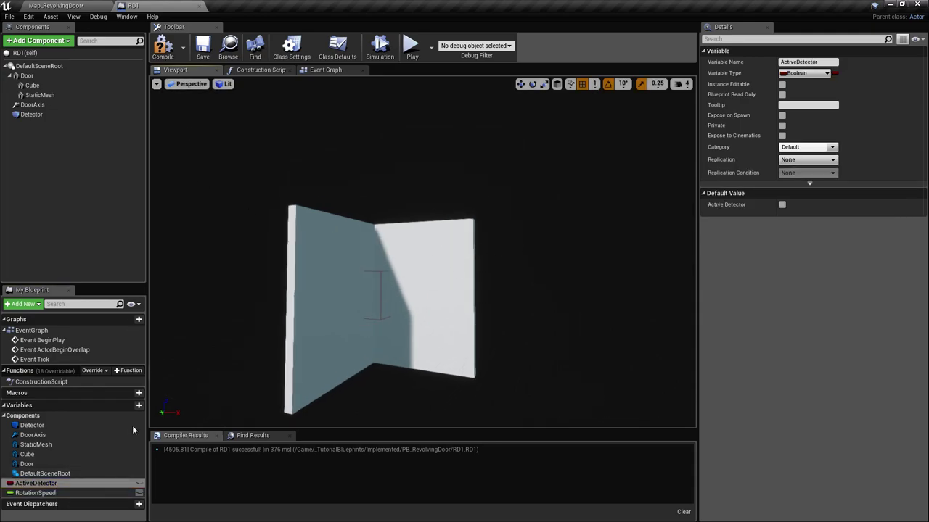
click(138, 483)
click(158, 49)
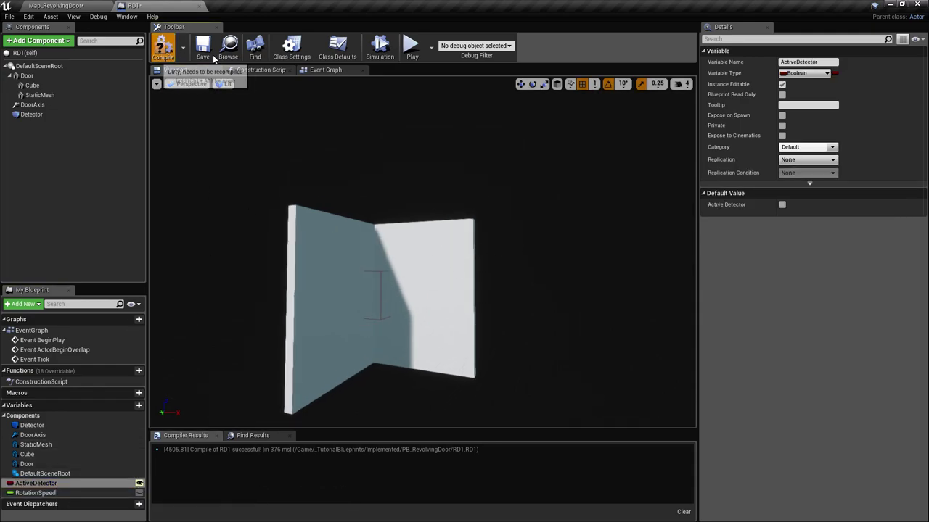
click(213, 141)
right_drag(180, 156, 145, 127)
drag(187, 200, 185, 189)
- Add an On Component Begin Overlap event for the Detector box to the Event Graph
click(32, 114)
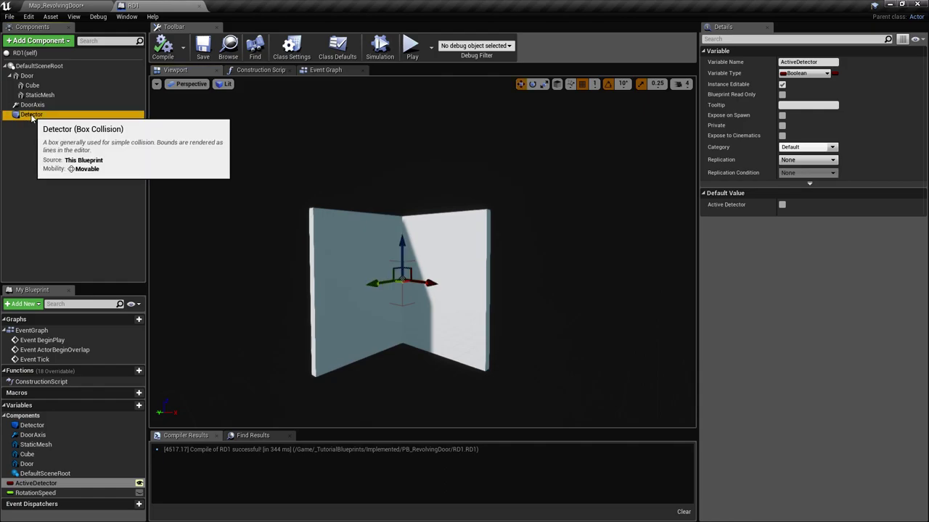
scroll(871, 174, down, 15)
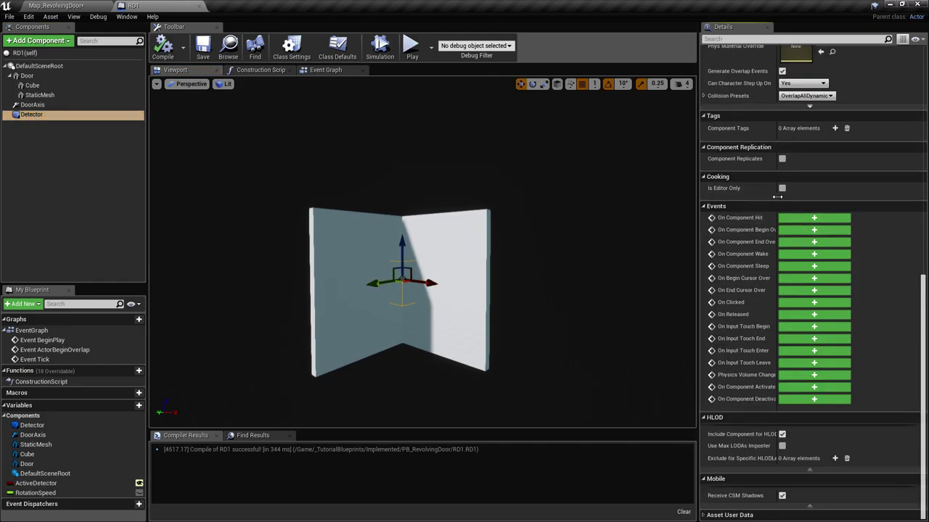
drag(777, 197, 797, 197)
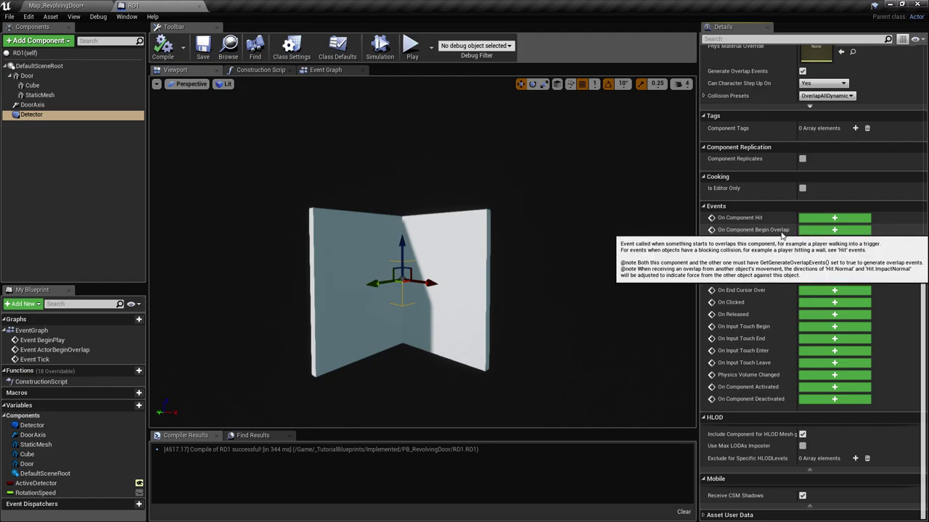
click(339, 70)
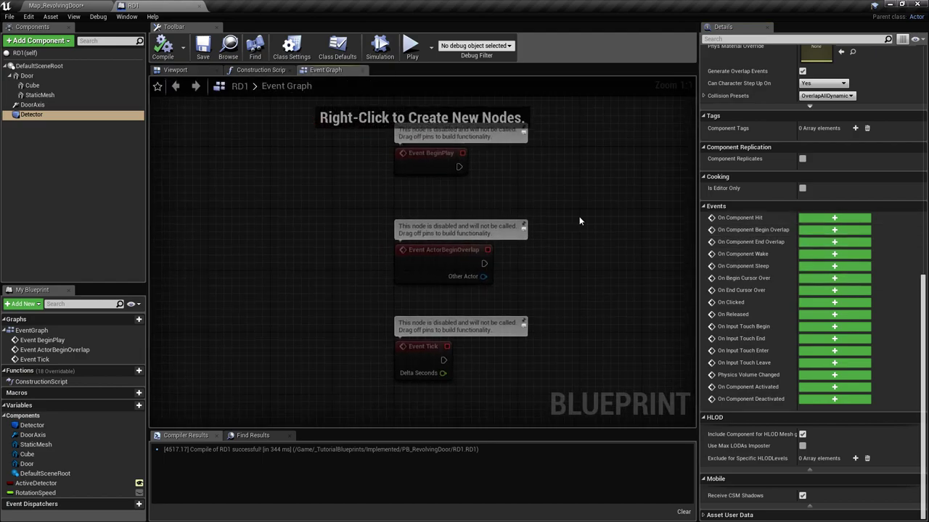
click(834, 229)
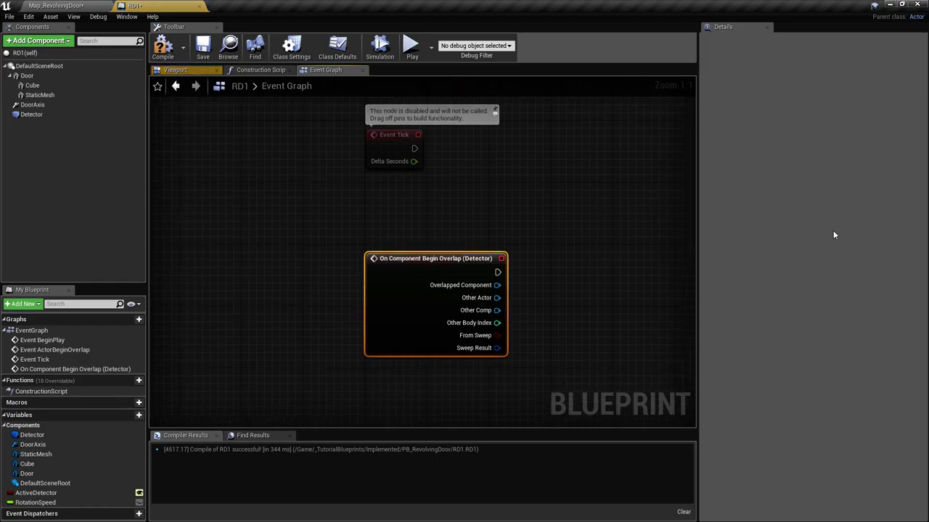
right_drag(559, 219, 406, 222)
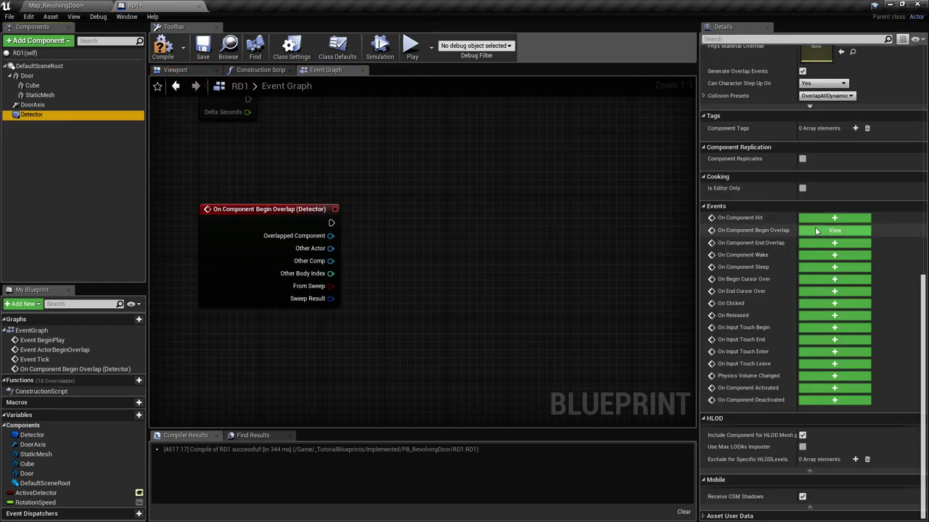
- Add an On Component End Overlap event for the Detector box, and compile and save the Blueprint
click(835, 242)
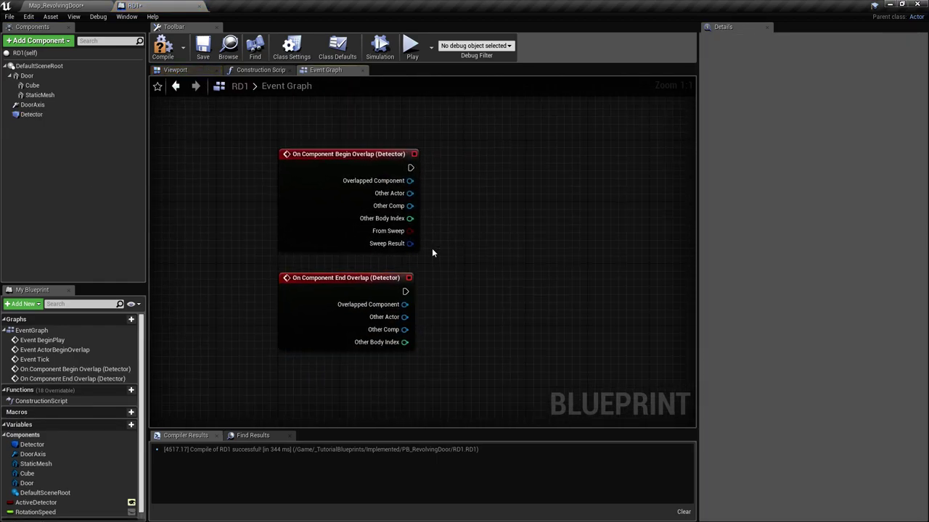
right_drag(484, 243, 386, 242)
key(ctrl+s)
right_drag(474, 214, 441, 224)
click(162, 47)
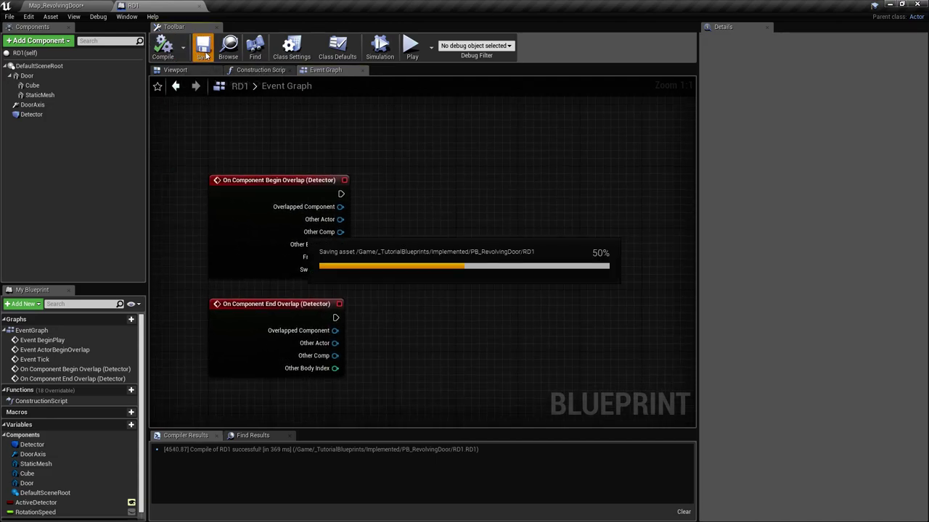
- Move the Begin Overlap event node up to leave more space above the End Overlap node
right_drag(322, 193, 308, 185)
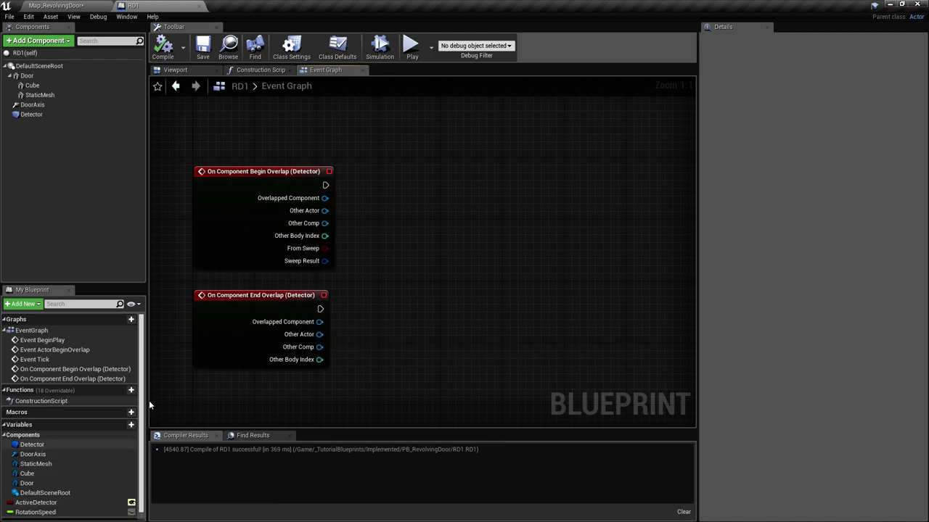
right_drag(350, 235, 336, 215)
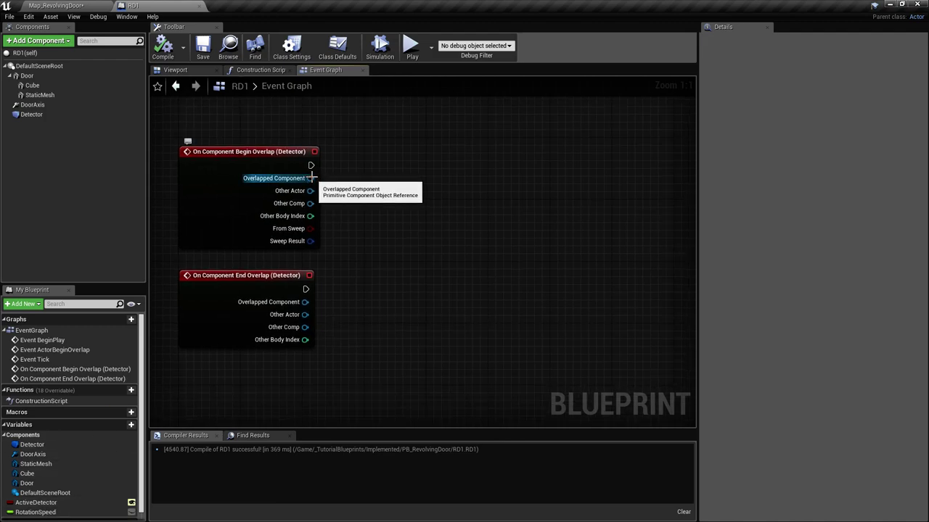
mouse_move(333, 177)
right_down()
mouse_move(344, 179)
mouse_move(327, 182)
right_up()
drag(275, 147, 285, 139)
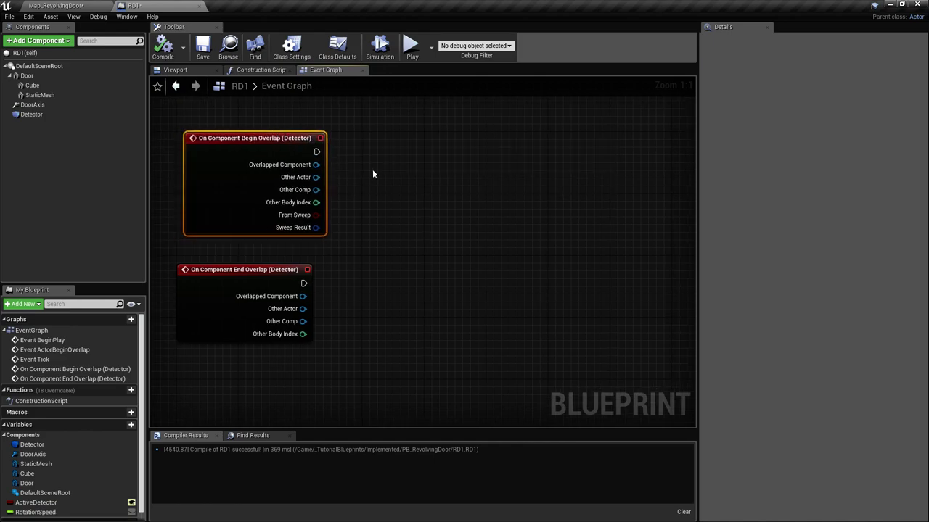
right_drag(370, 169, 330, 179)
right_drag(284, 153, 305, 195)
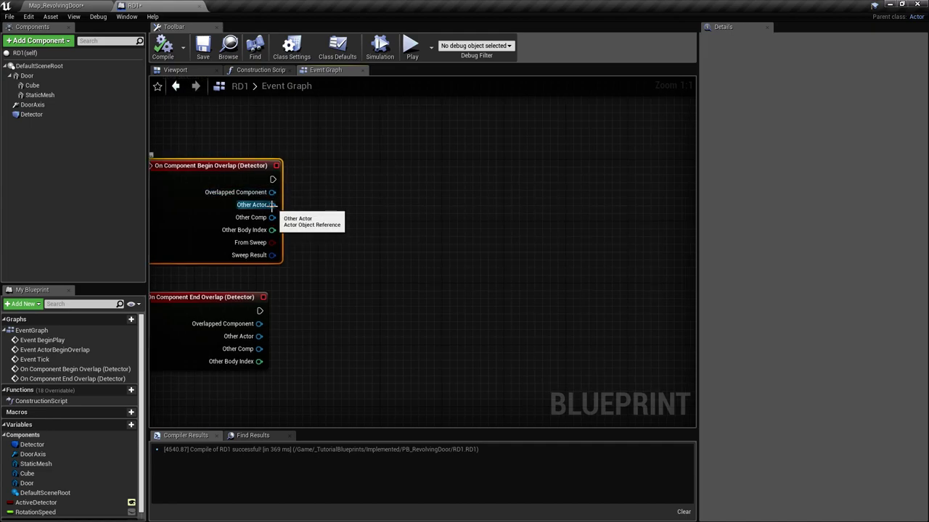
- Add a Cast To Character node from the Begin Overlap event's Other Actor and place it farther from the event
drag(350, 201, 349, 201)
text(ca)
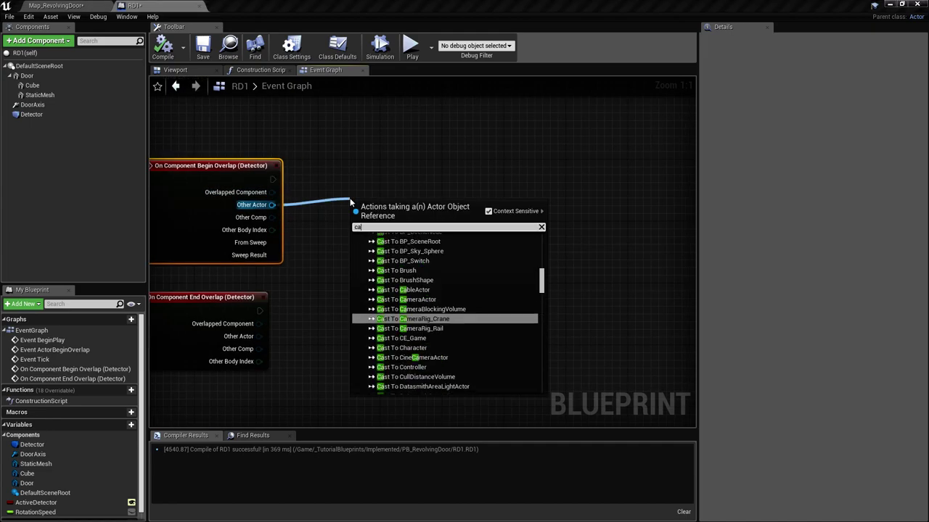
text(st to charac)
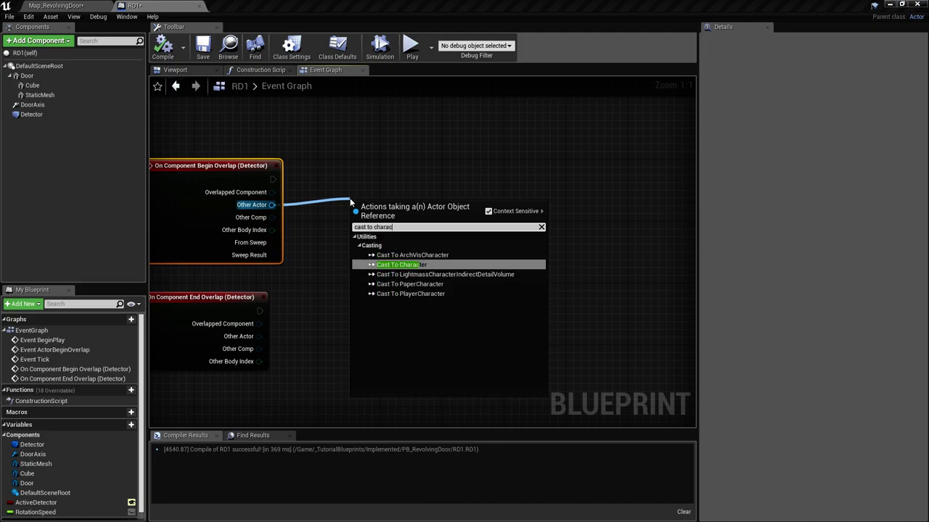
key(Return)
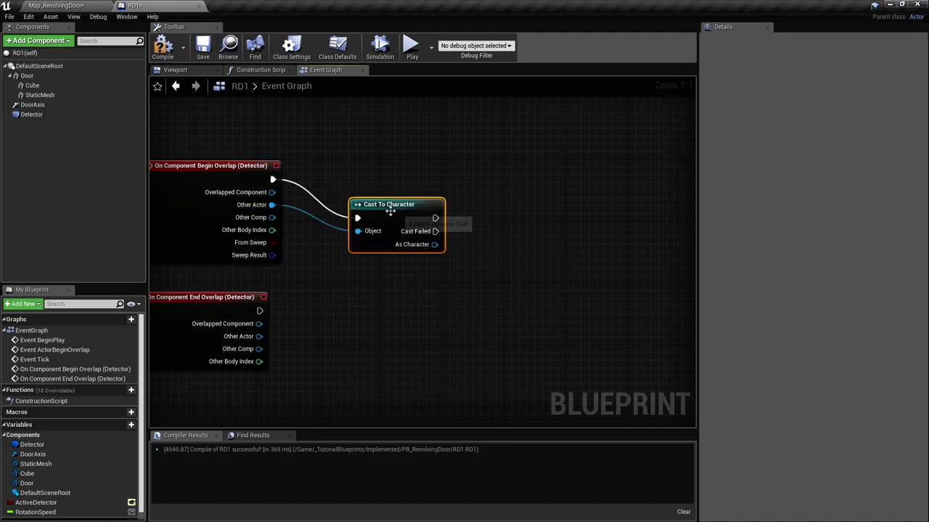
drag(390, 210, 476, 196)
right_drag(494, 241, 349, 211)
right_drag(296, 171, 429, 194)
drag(476, 180, 527, 190)
right_drag(599, 207, 546, 204)
right_drag(375, 210, 445, 206)
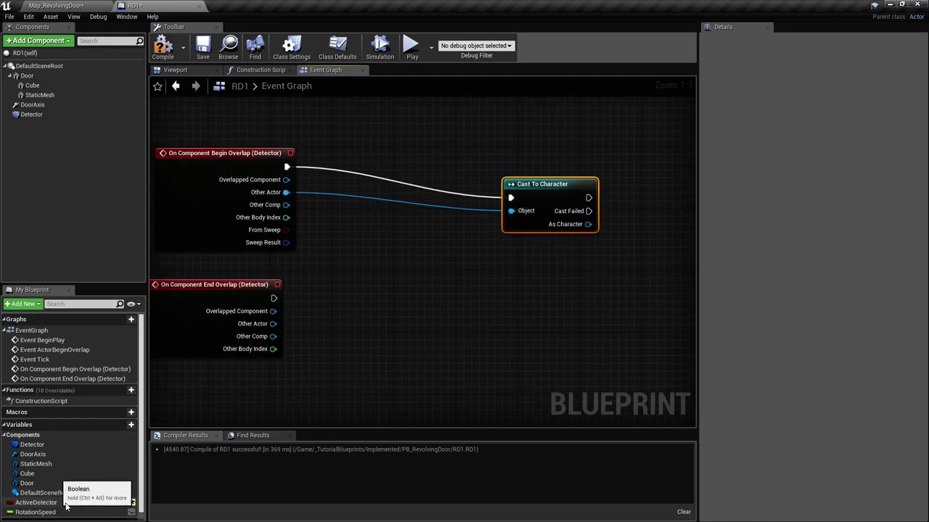
- Get the ActiveDetector variable in the graph and create a Branch node with it as the condition
drag(50, 508, 406, 187)
click(362, 260)
text(branch)
key(Return)
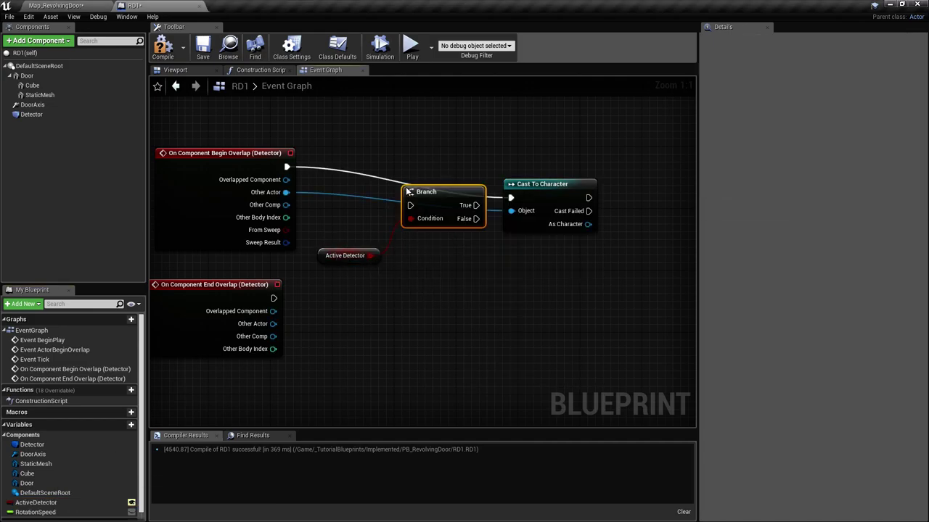
- Wire the Branch between the Begin Overlap event and Cast To Character, with its True output leading to the cast
drag(432, 196, 385, 173)
drag(287, 167, 365, 182)
right_drag(443, 187, 421, 191)
drag(407, 187, 409, 188)
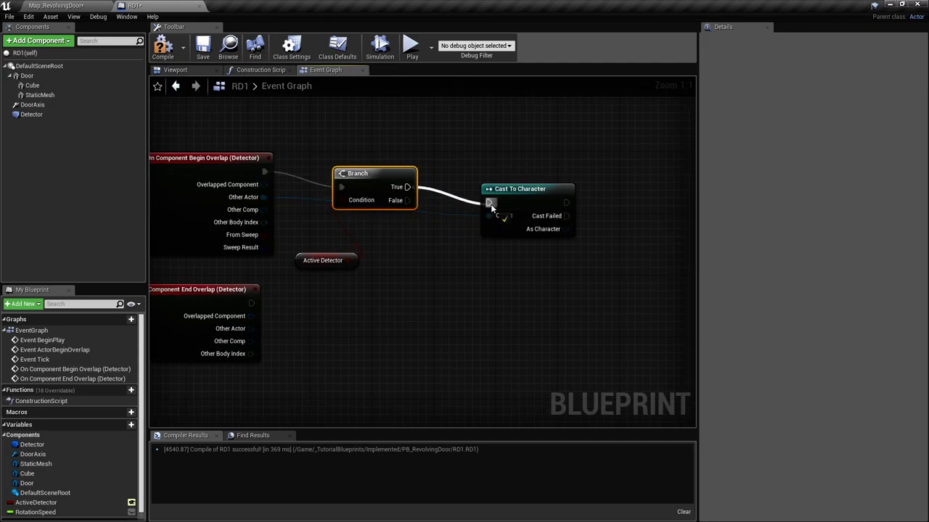
- Finish connecting the Branch's True output to the execution input of the Cast To Character node
drag(491, 206, 491, 204)
right_drag(515, 202, 415, 220)
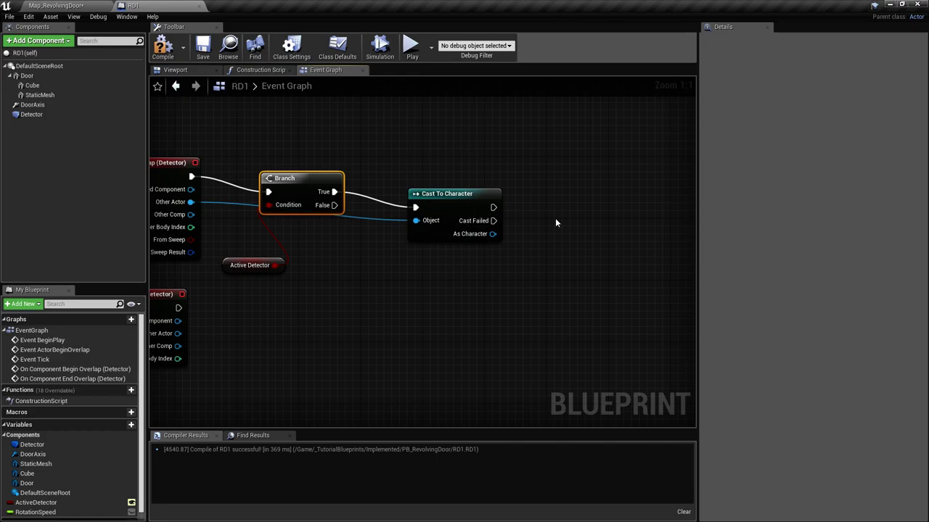
right_drag(555, 222, 569, 193)
drag(267, 104, 487, 269)
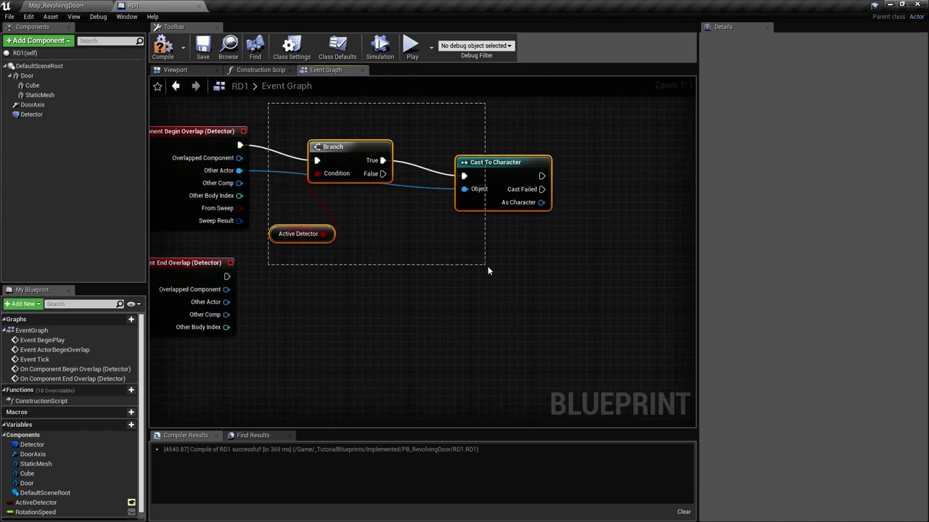
right_drag(574, 228, 381, 224)
click(415, 257)
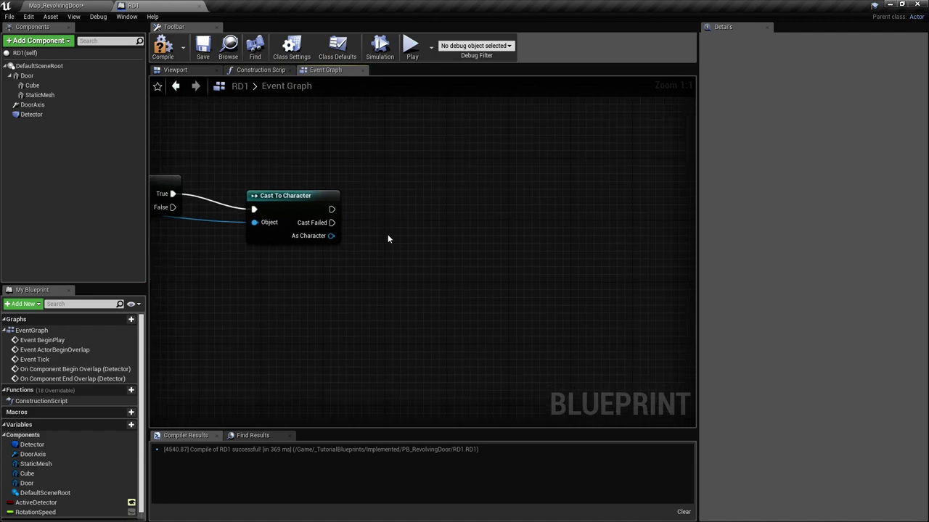
- Review the DoorAxis constraint's angular limits and angular motor settings, then return to the overlap logic in the Event Graph
click(29, 105)
scroll(819, 189, down, 10)
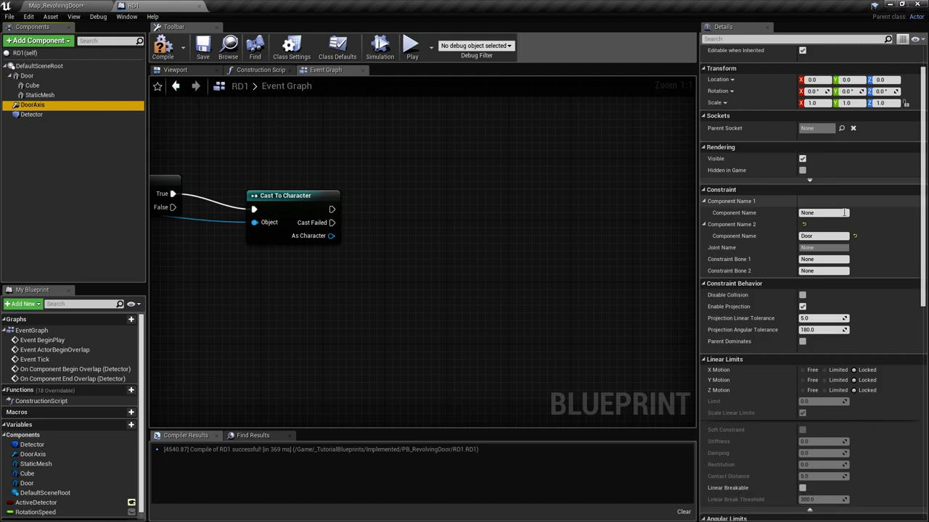
scroll(854, 220, down, 2)
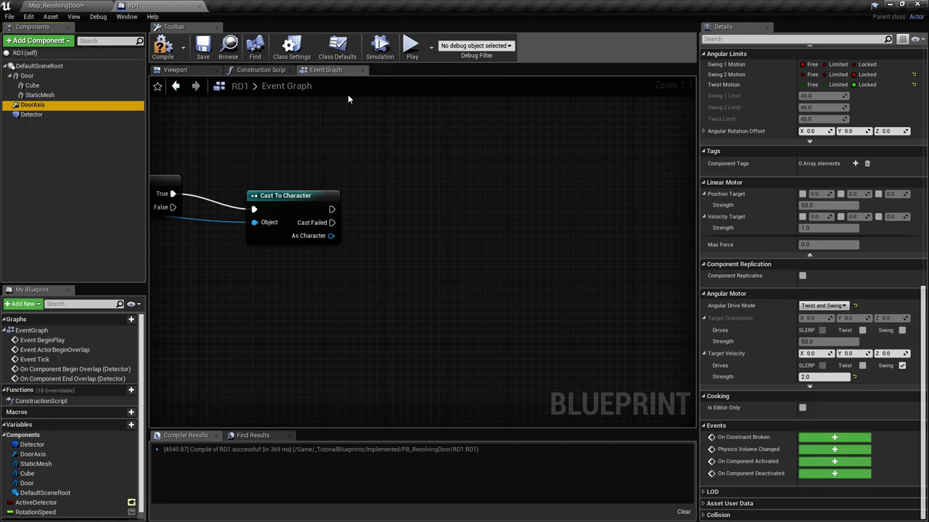
click(257, 68)
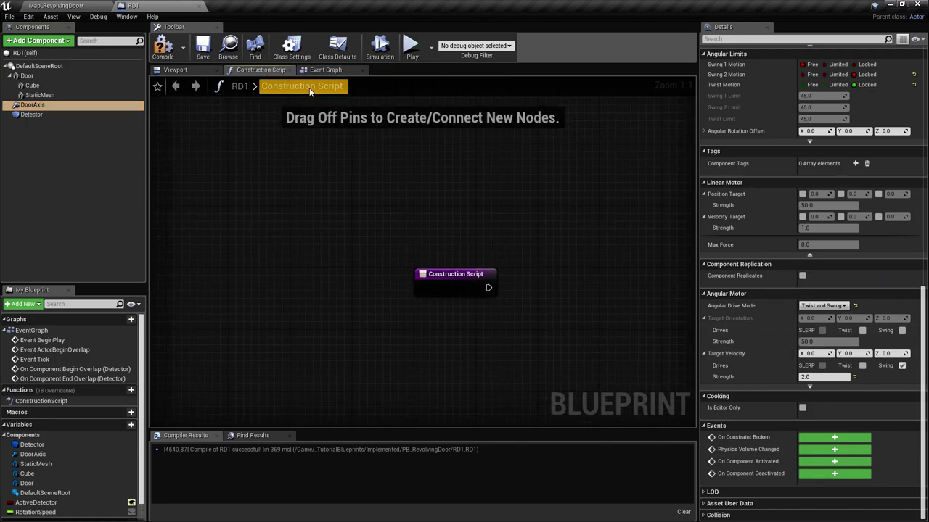
click(334, 71)
right_drag(419, 208, 696, 239)
scroll(695, 239, down, 1)
right_drag(509, 189, 473, 205)
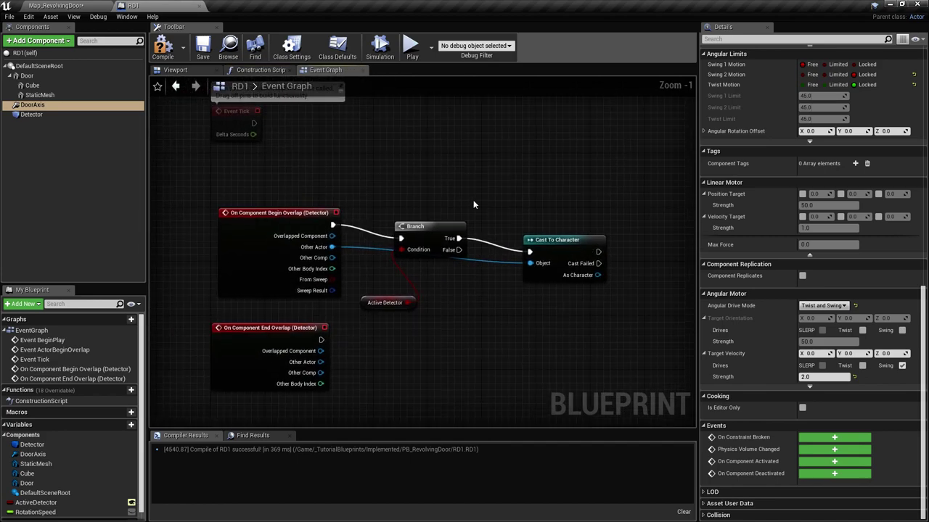
right_drag(383, 205, 169, 164)
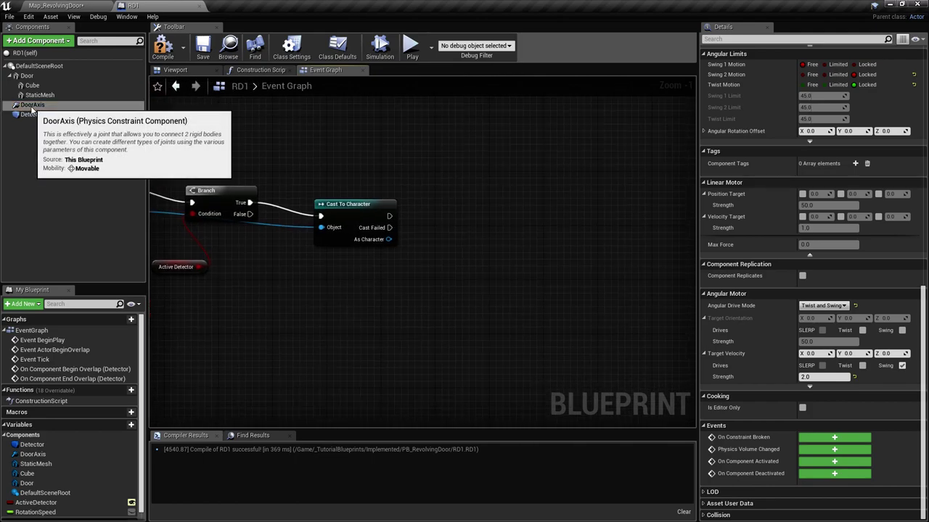
- Add a Set Angular Velocity Target node for DoorAxis and run it after Cast To Character, with the Door Axis node spaced away from it
drag(33, 105, 474, 224)
scroll(448, 288, up, 1)
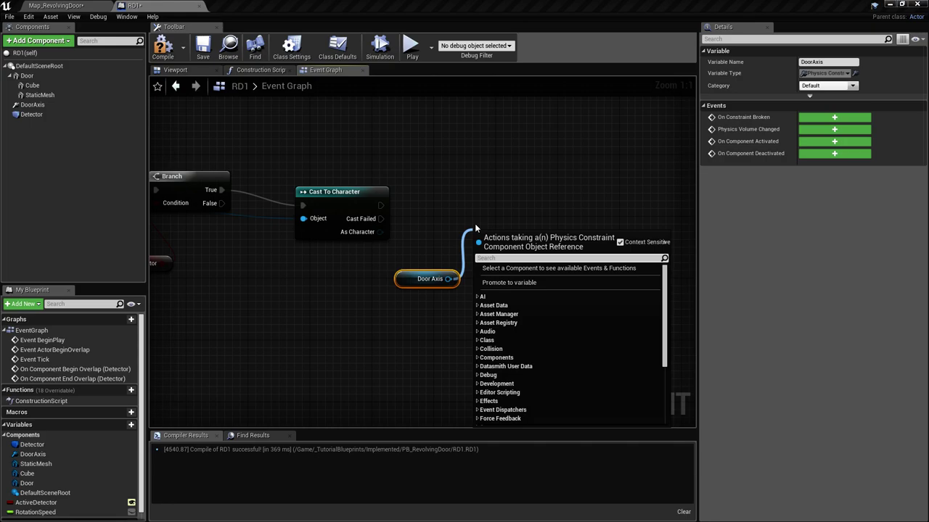
text(angular targe)
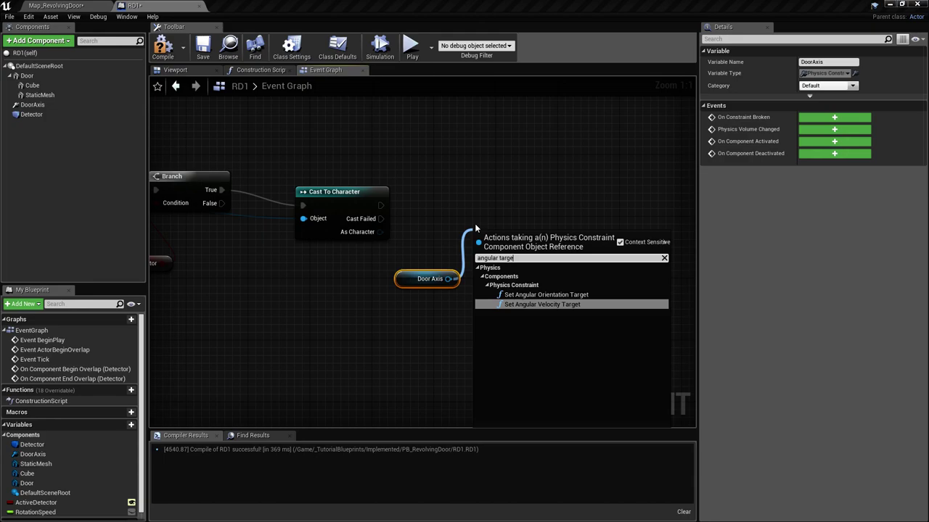
key(Return)
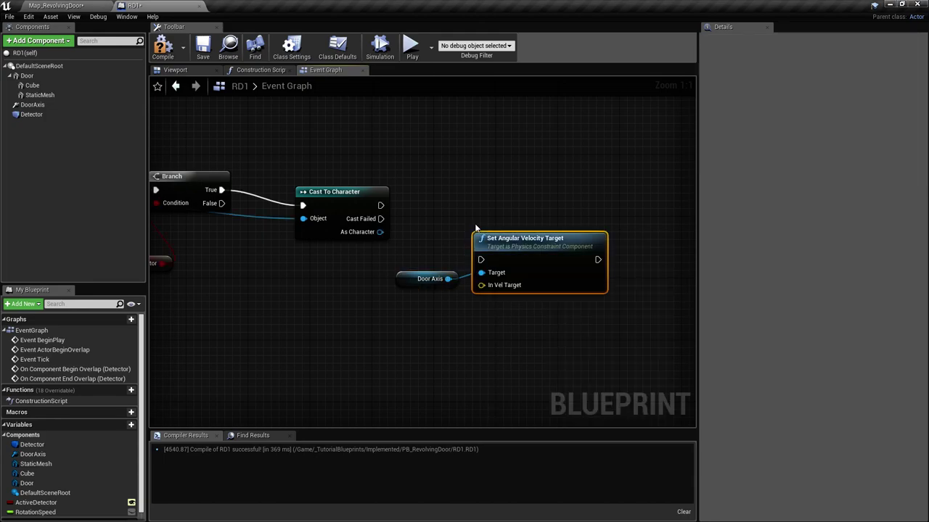
drag(537, 239, 552, 193)
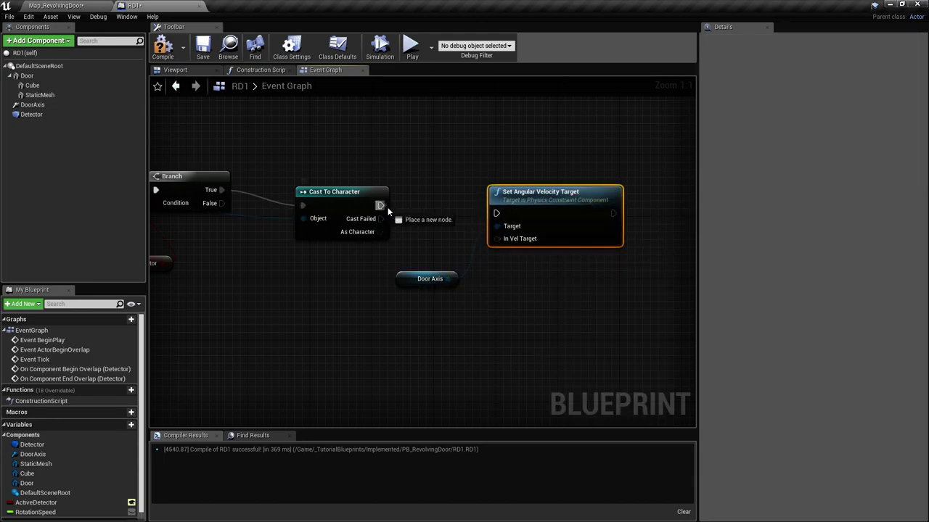
drag(429, 281, 375, 272)
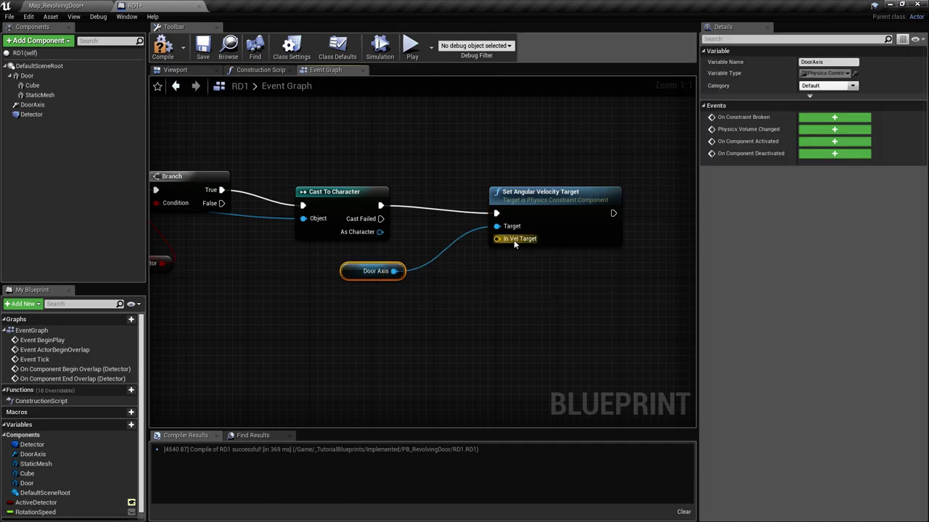
- Split the In Vel Target input into X, Y and Z, and tuck the Door Axis node just below Cast To Character
right_click(512, 238)
click(533, 262)
right_drag(522, 319, 515, 345)
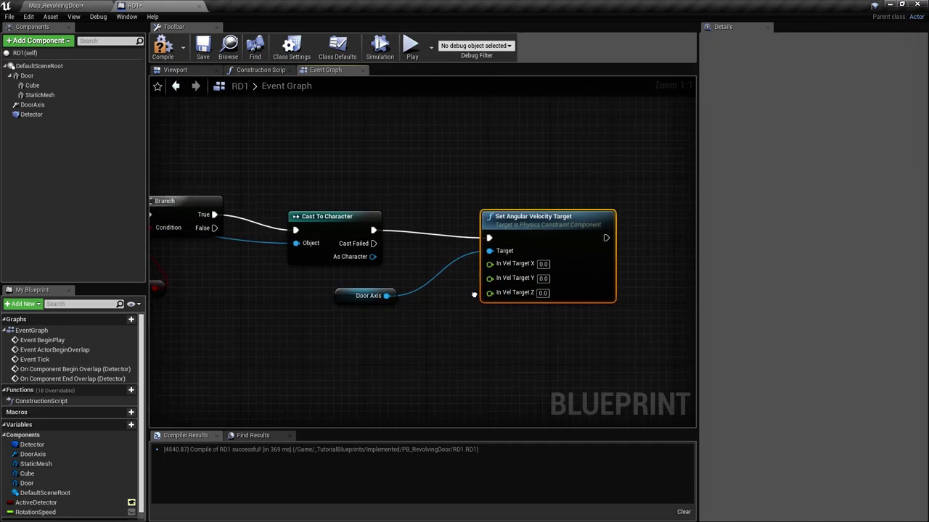
drag(367, 295, 398, 280)
right_drag(428, 311, 448, 275)
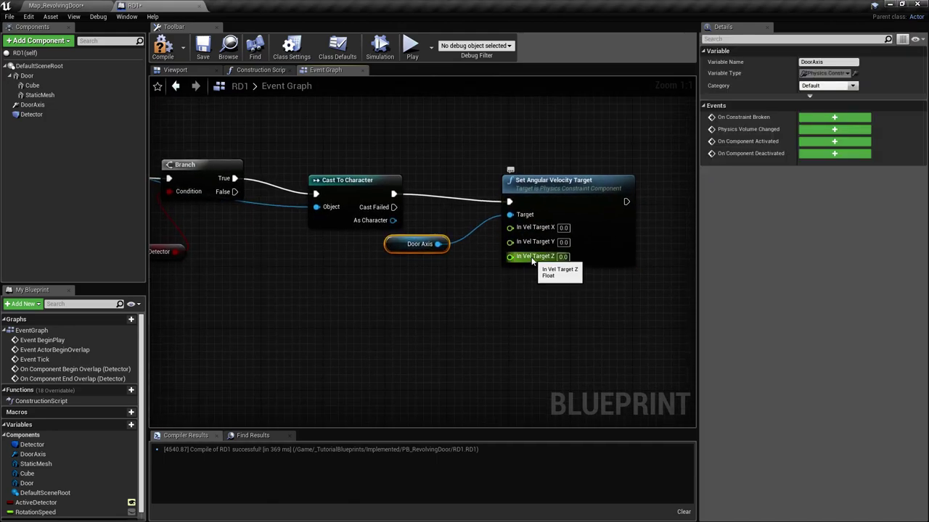
right_drag(303, 284, 283, 289)
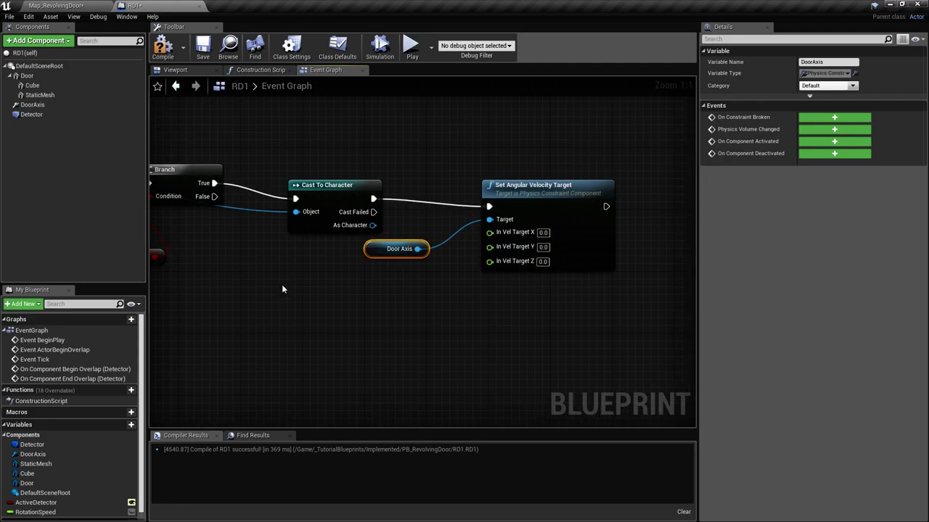
- Get the RotationSpeed variable, wire it into In Vel Target Z, and save the Blueprint
drag(57, 514, 349, 293)
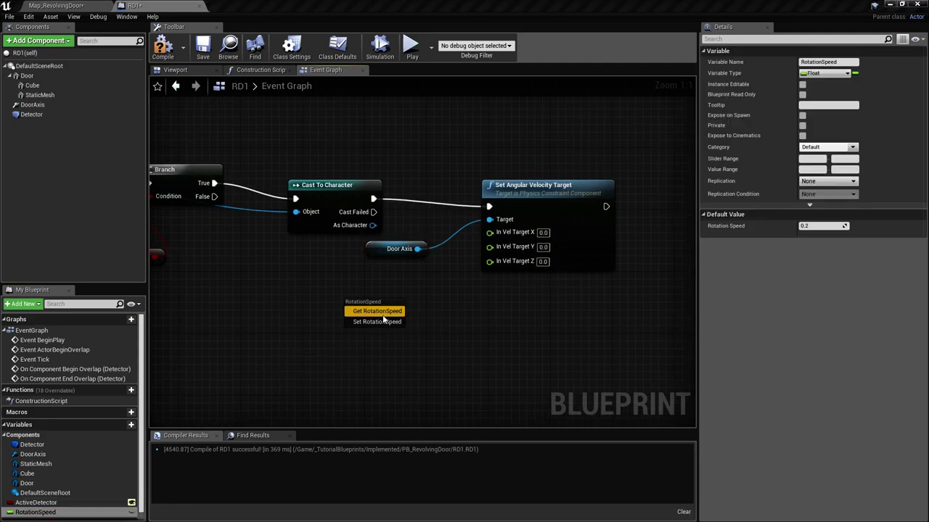
click(377, 311)
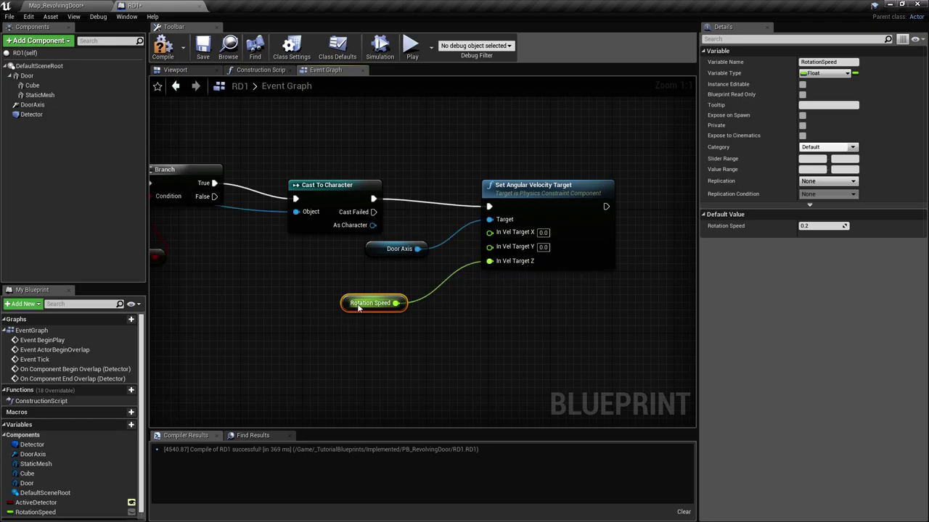
right_drag(310, 328, 460, 232)
click(453, 292)
key(ctrl+s)
- Duplicate the node chain following the Begin Overlap event, from Branch to Set Angular Velocity Target, and place the copy beside the End Overlap event
scroll(453, 286, down, 3)
scroll(354, 235, up, 2)
right_drag(266, 243, 211, 273)
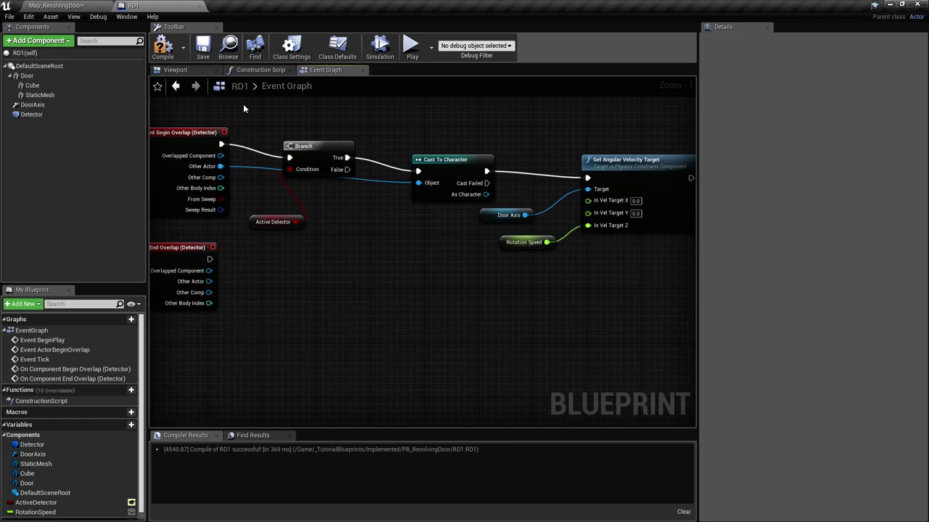
drag(245, 105, 677, 305)
key(ctrl+c)
right_drag(312, 325, 383, 266)
click(383, 265)
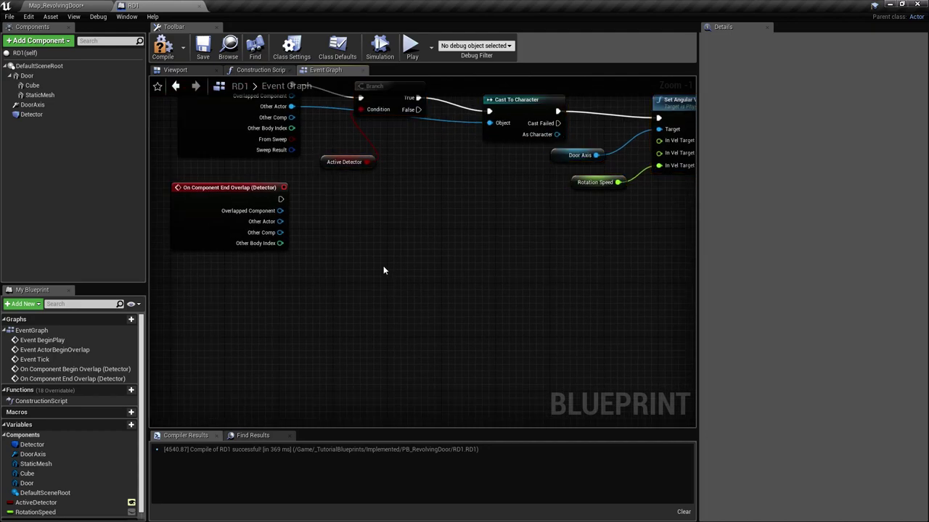
key(ctrl+v)
drag(402, 247, 526, 250)
- Wire the End Overlap event into the copied Branch, and its Other Actor into the copied Cast To Character's Object input
drag(281, 199, 380, 240)
scroll(361, 299, up, 1)
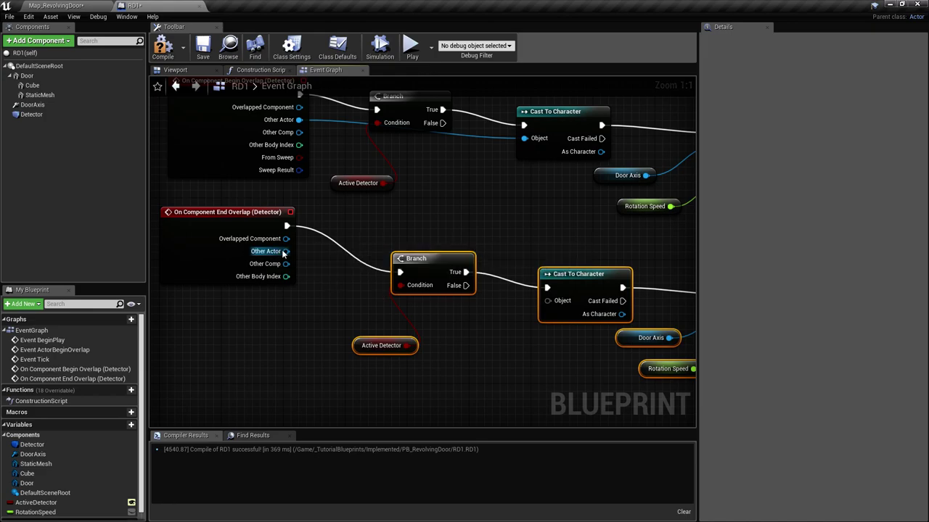
drag(286, 251, 547, 301)
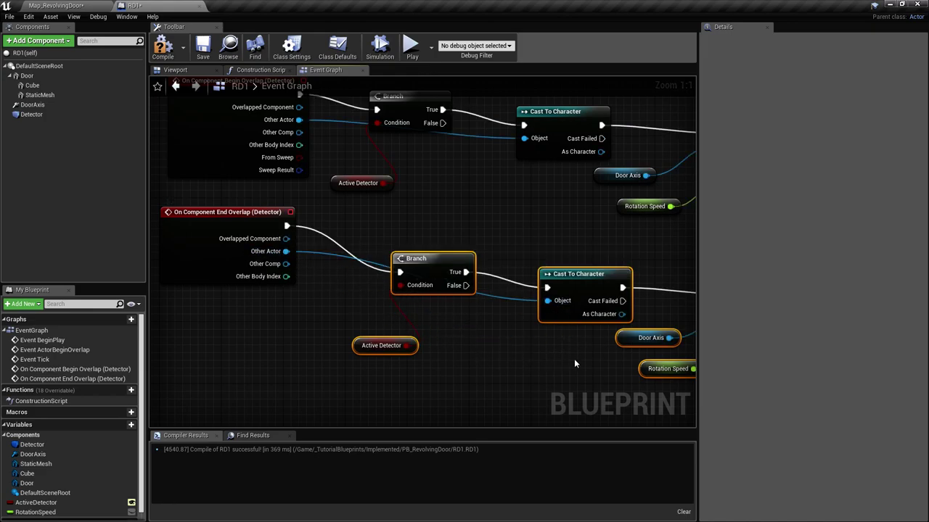
- Delete the Rotation Speed node from the End Overlap chain and compile the Blueprint
right_drag(574, 358, 372, 315)
click(371, 317)
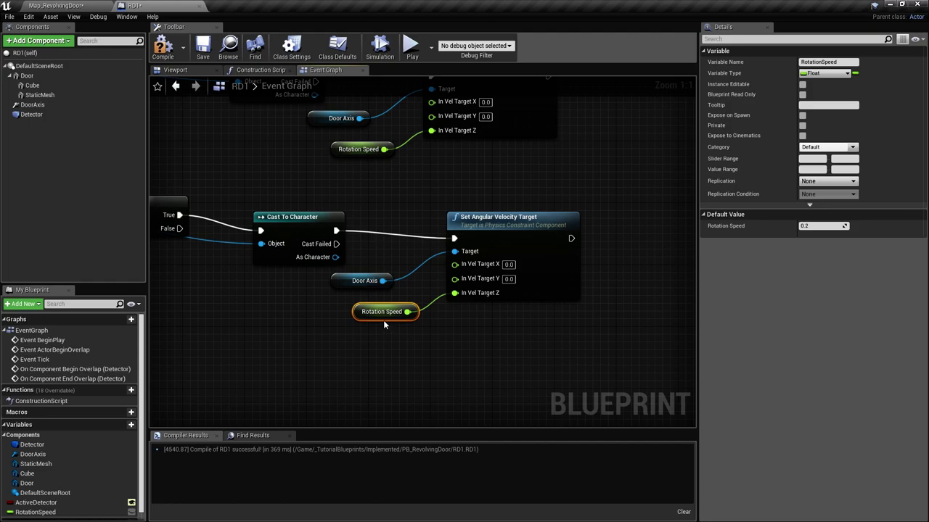
key(Delete)
right_drag(385, 322, 404, 322)
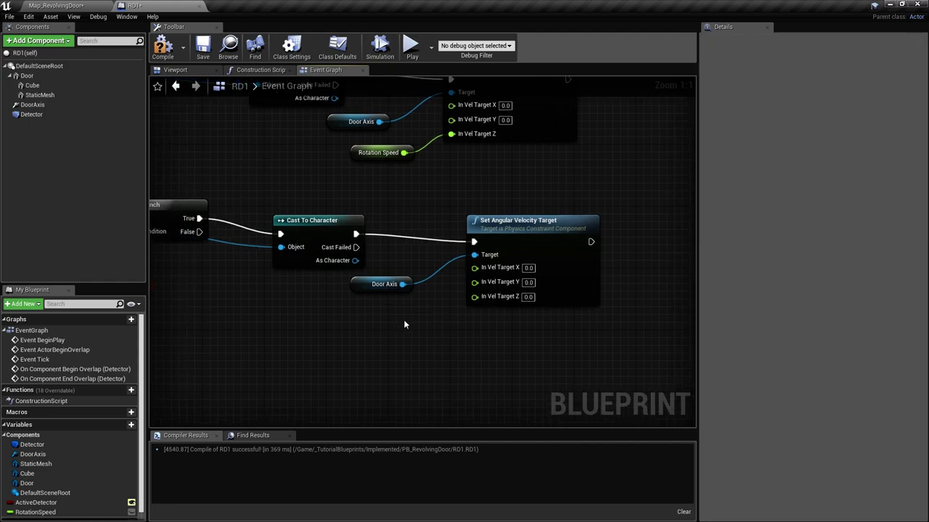
right_drag(550, 278, 563, 291)
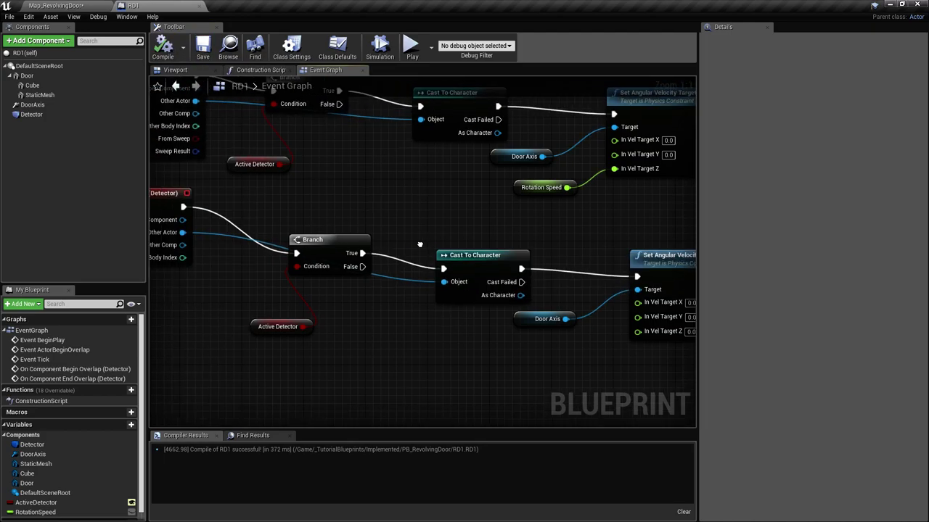
scroll(419, 245, down, 3)
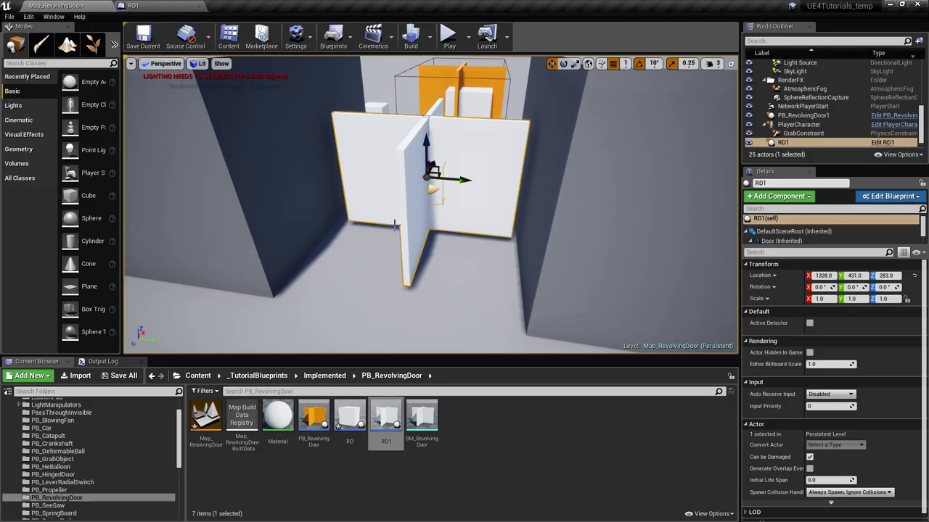
- Look over the RD1 door placed in the level, then inspect its Cube component in the RD1 Blueprint's 3D view
key(ctrl+s)
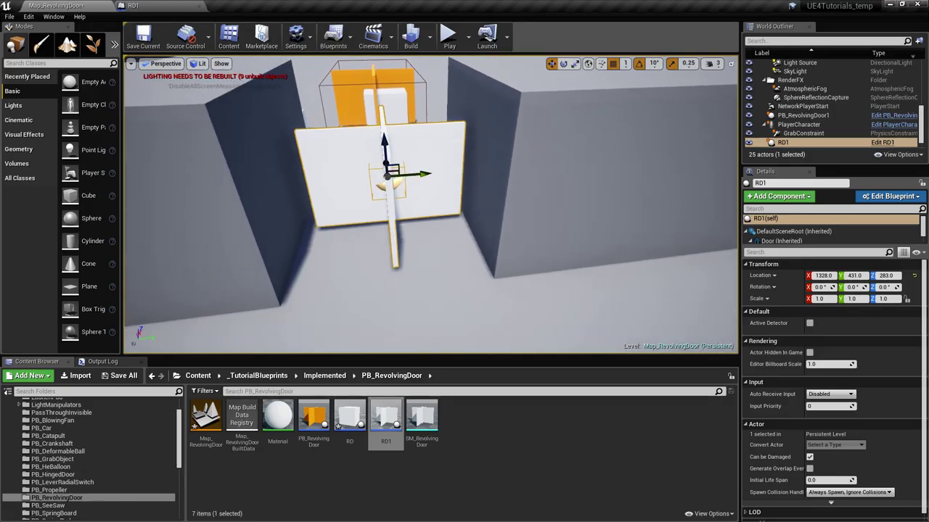
right_drag(430, 204, 407, 190)
click(151, 6)
right_click(400, 239)
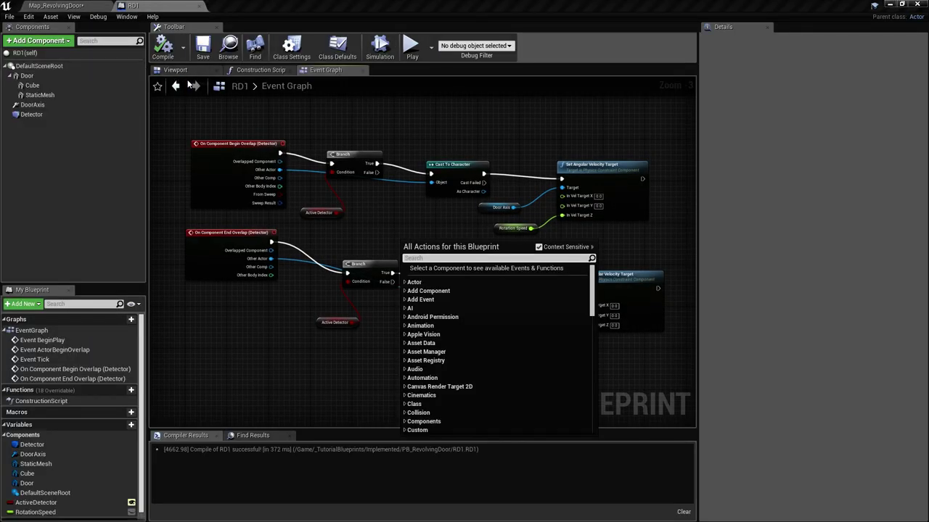
click(177, 70)
right_drag(291, 159, 311, 211)
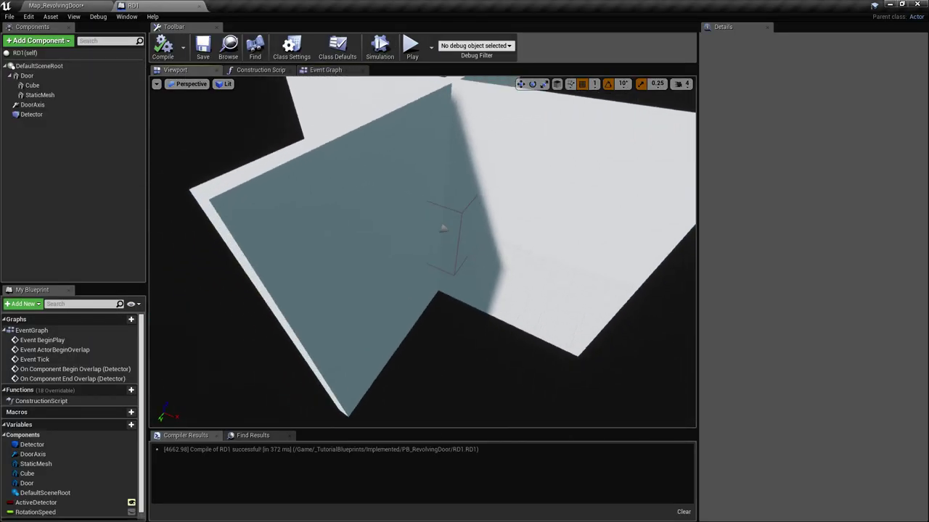
scroll(429, 248, down, 5)
click(32, 84)
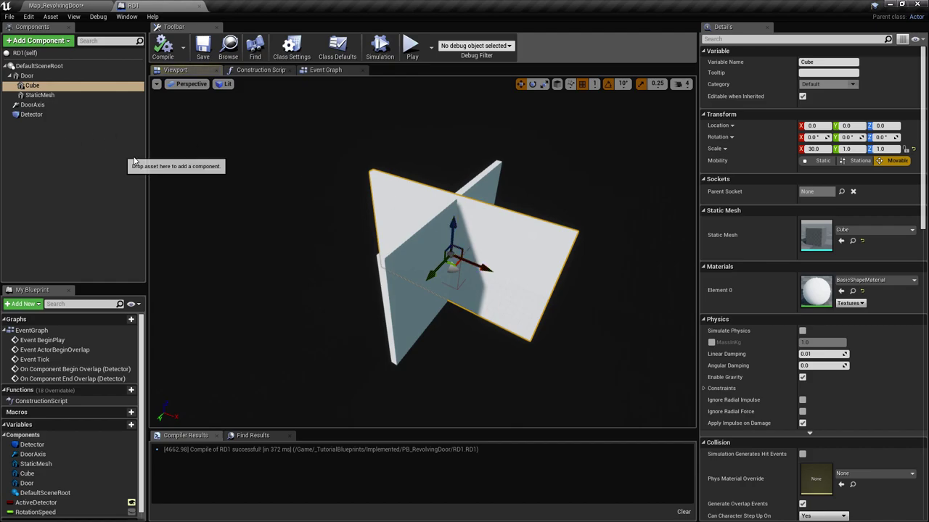
- Set the Detector's Box Extent to 250 in X, Y and Z
click(134, 113)
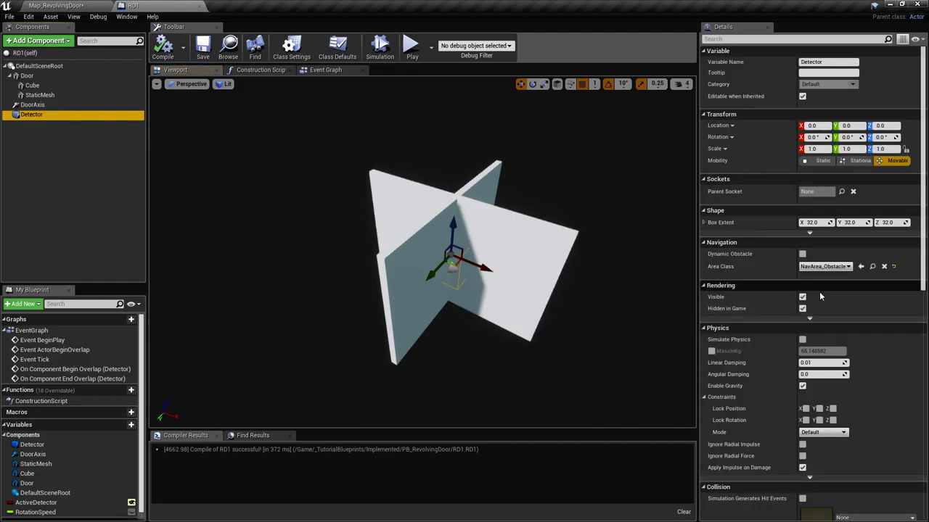
right_drag(544, 255, 687, 265)
click(811, 222)
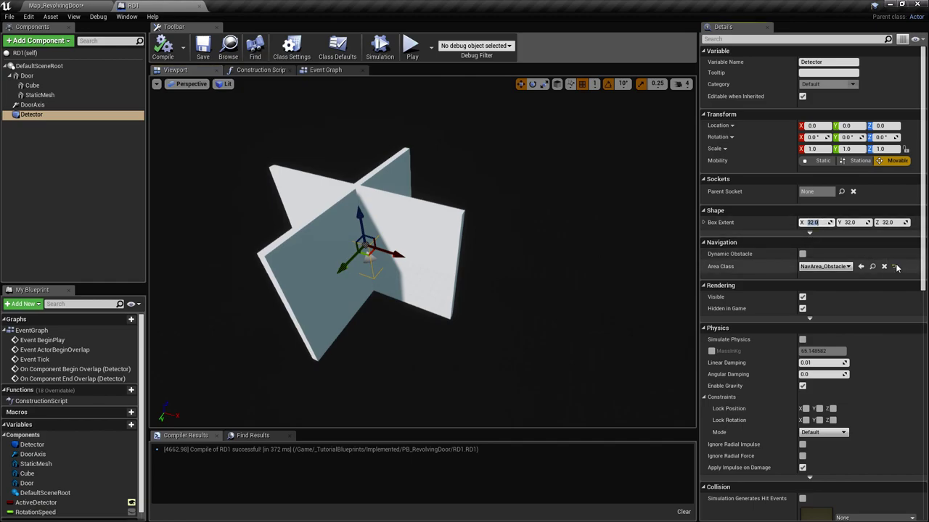
click(818, 222)
text(3)
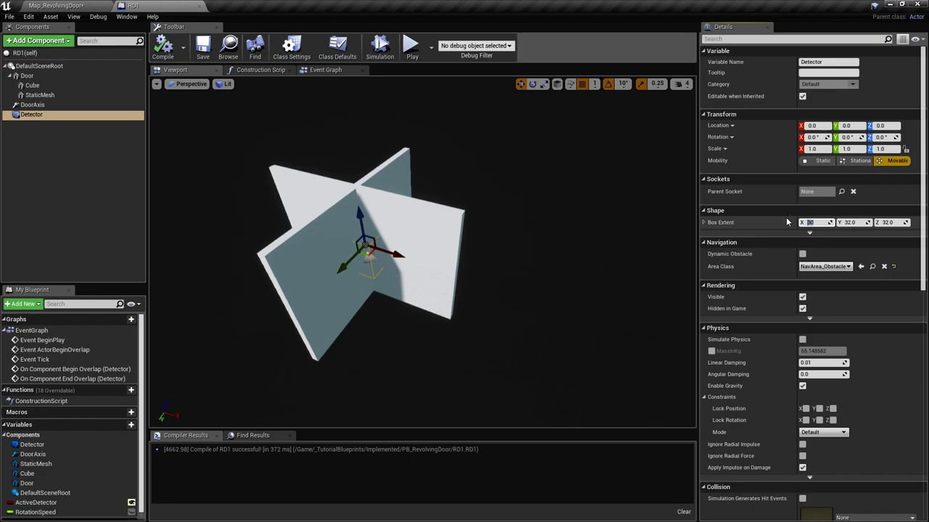
text(2500)
key(BackSpace)
key(Return)
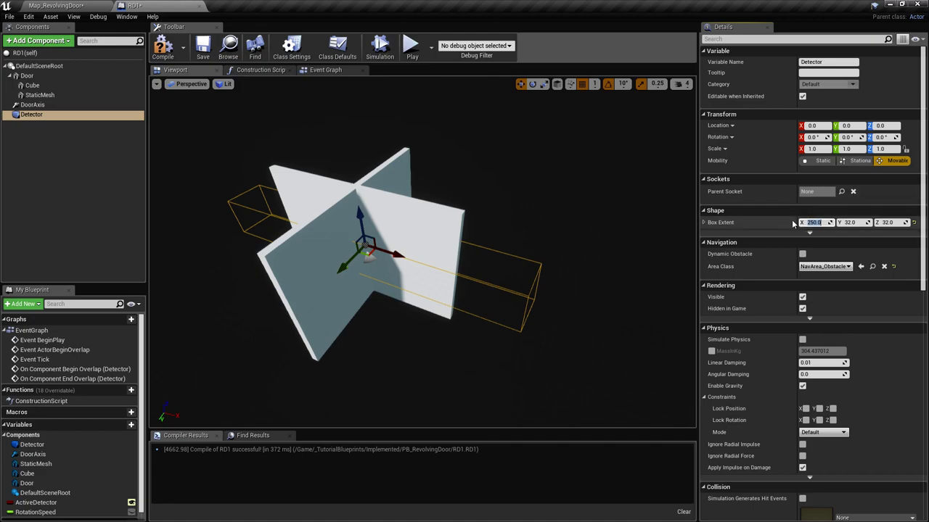
click(892, 221)
key(ctrl+v)
click(853, 223)
right_drag(653, 261, 751, 253)
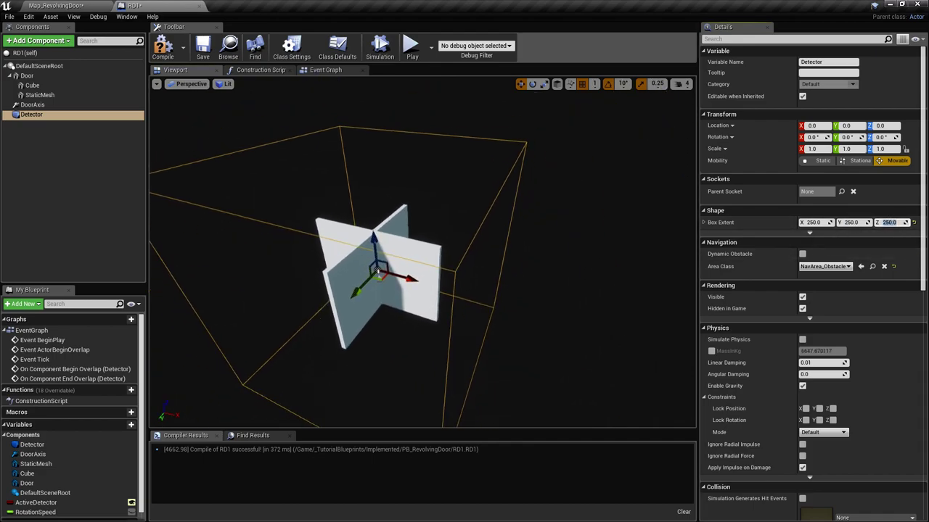
- Set the Detector's Box Extent Z to 100, then compile and save the RD1 Blueprint
click(887, 222)
text(100)
key(Return)
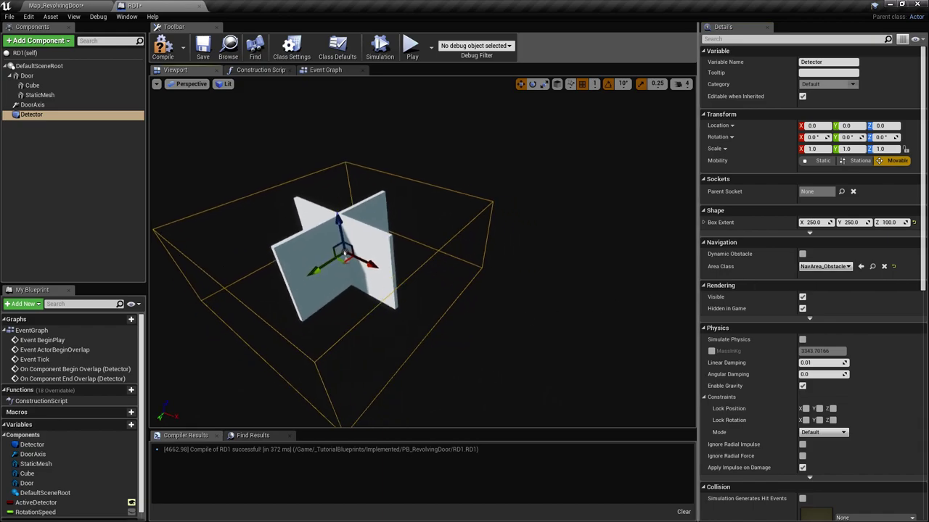
click(163, 47)
click(203, 50)
- Play-test Map_RevolvingDoor, approaching the RD1 door with Active Detector off, and stop the session
click(58, 7)
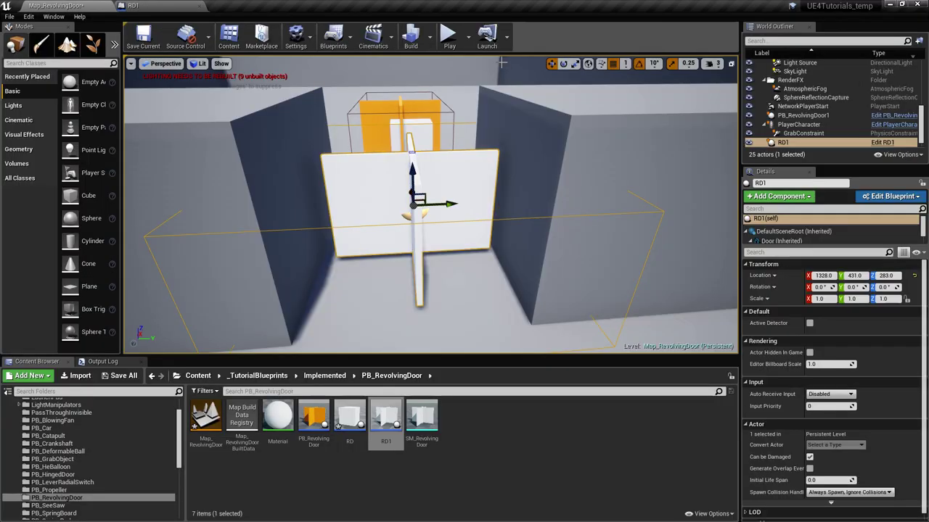
right_drag(412, 149, 429, 147)
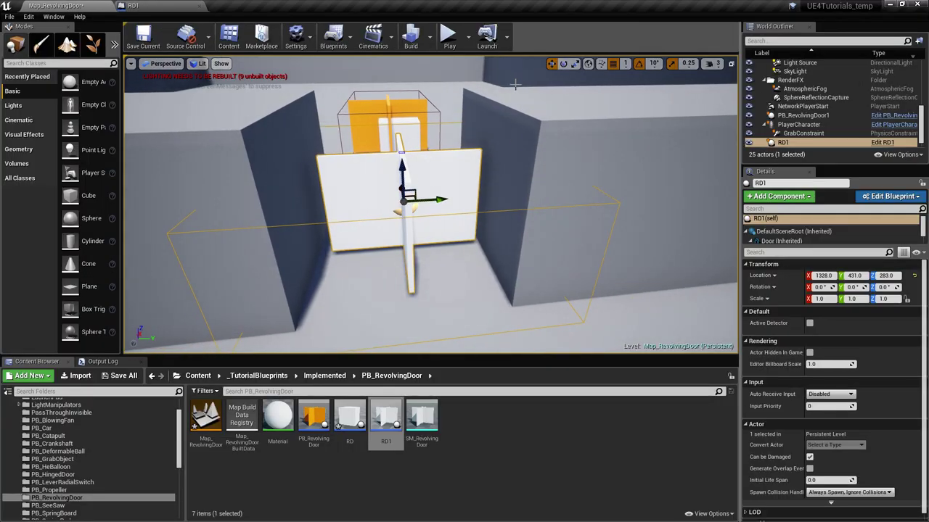
click(450, 37)
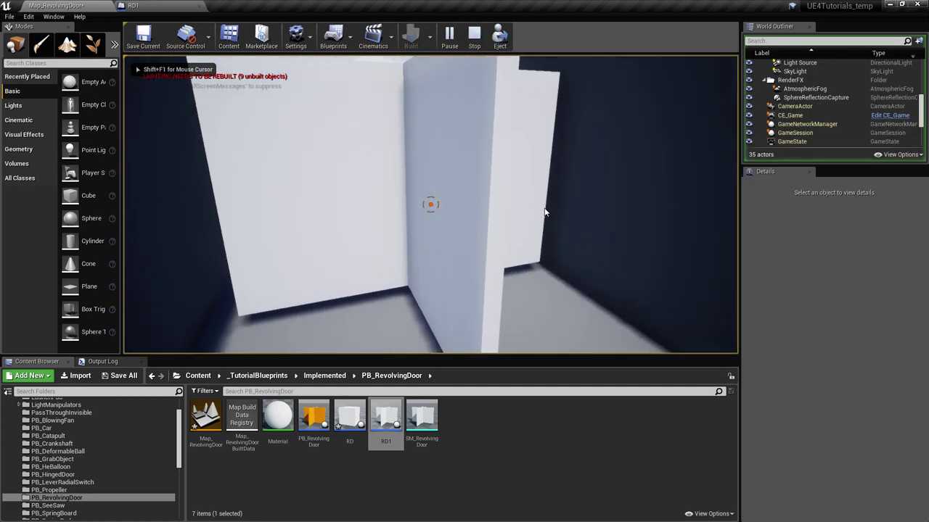
key(Escape)
- Select the RD1 door in the level and enable its Active Detector option
click(435, 203)
key(s)
right_drag(435, 203, 478, 218)
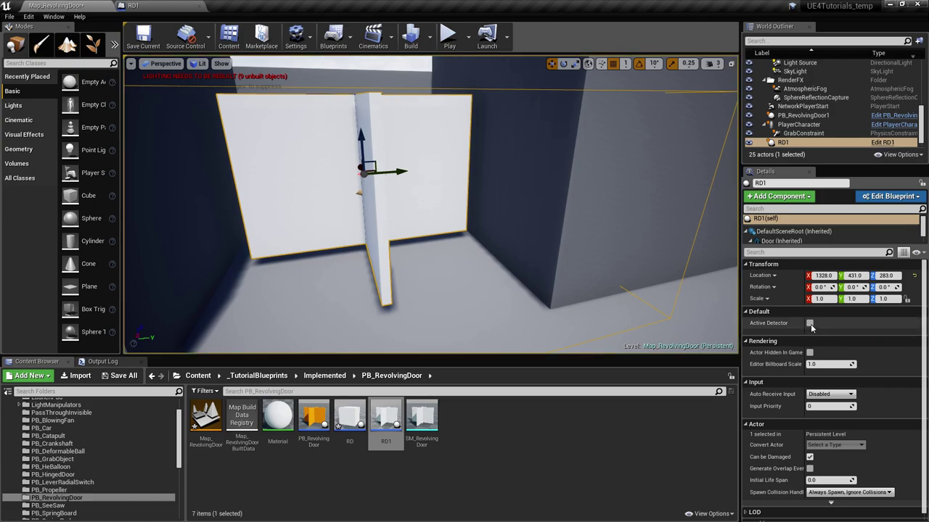
click(809, 323)
- Play-test the level twice with Active Detector enabled, walking up to the RD1 door and away from it
key(alt+p)
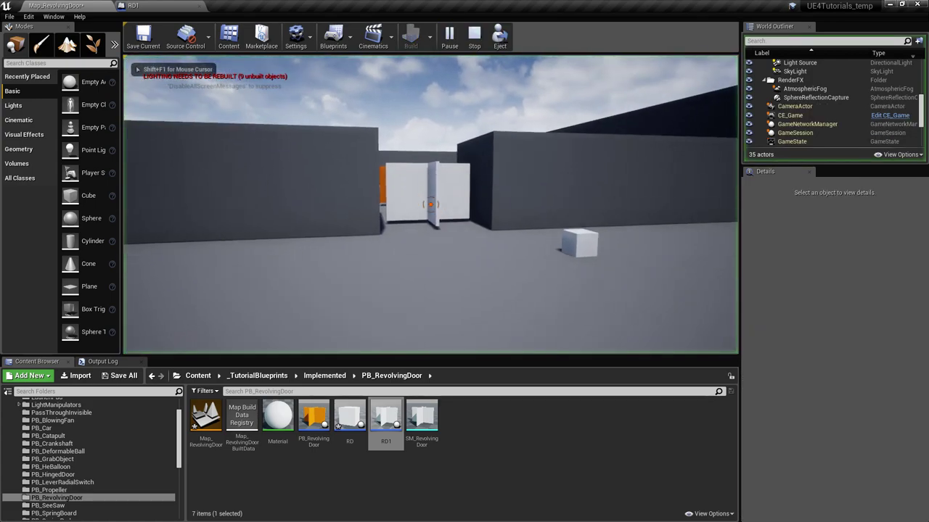
key(w)
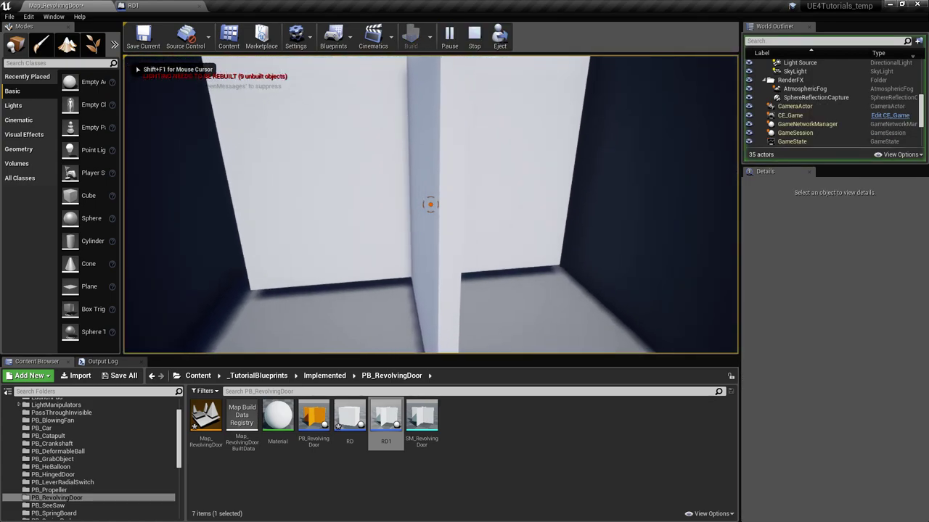
key(s)
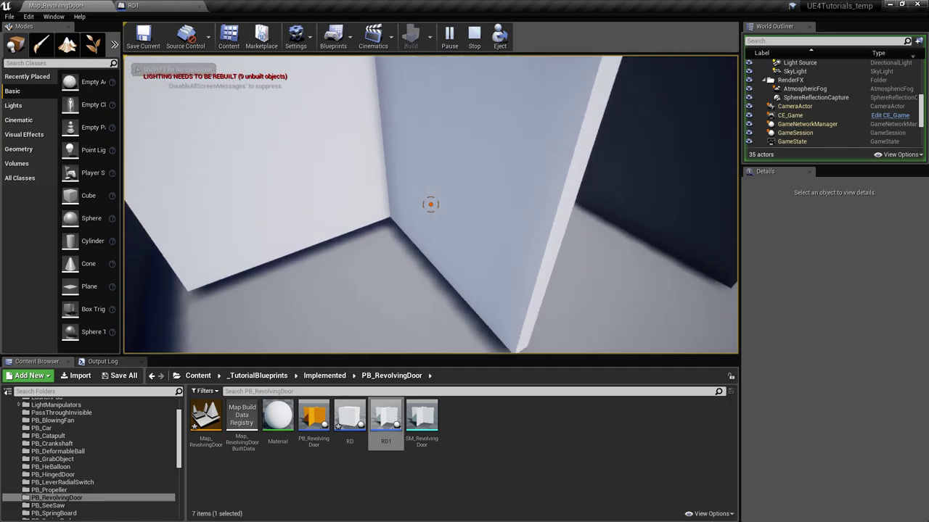
key(Escape)
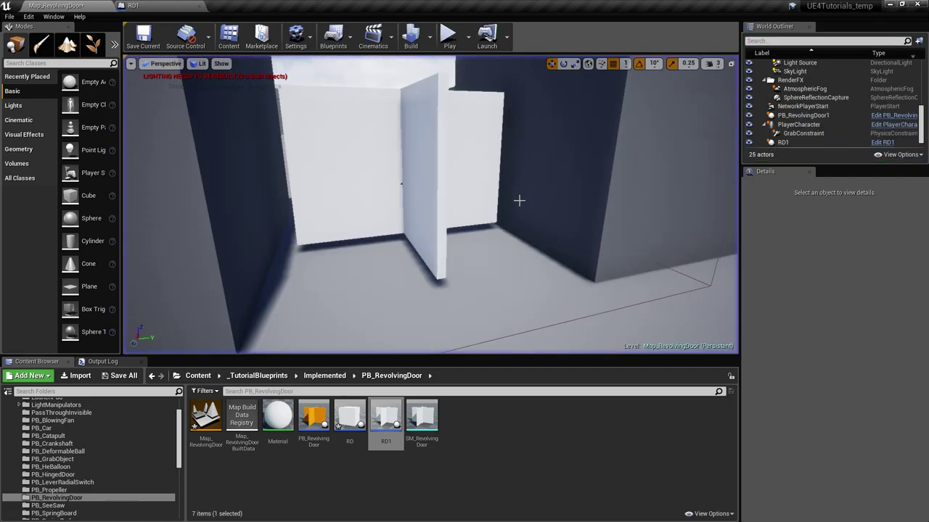
click(450, 35)
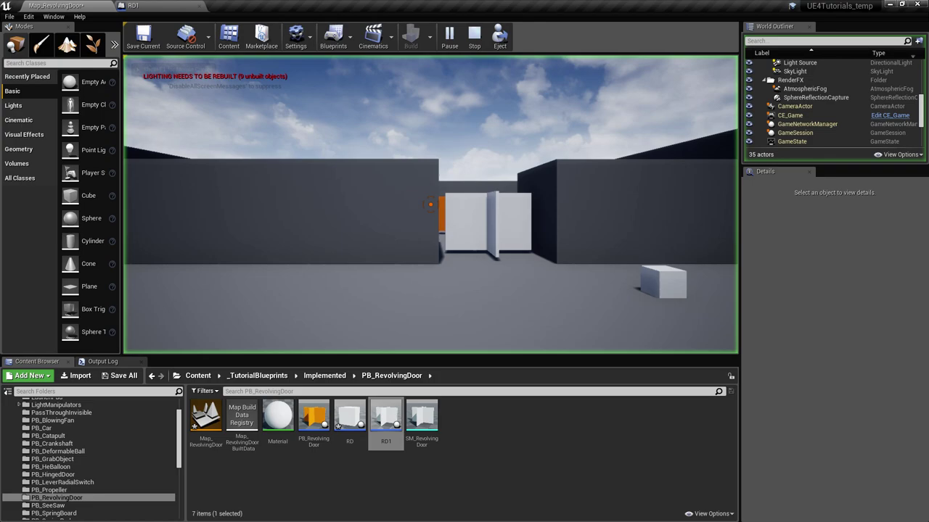
key(w)
key(w)
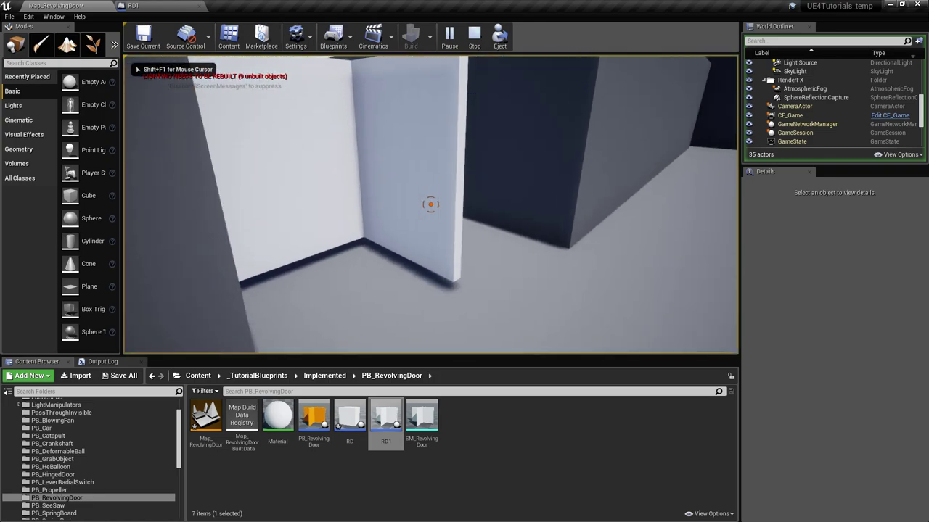
key(Escape)
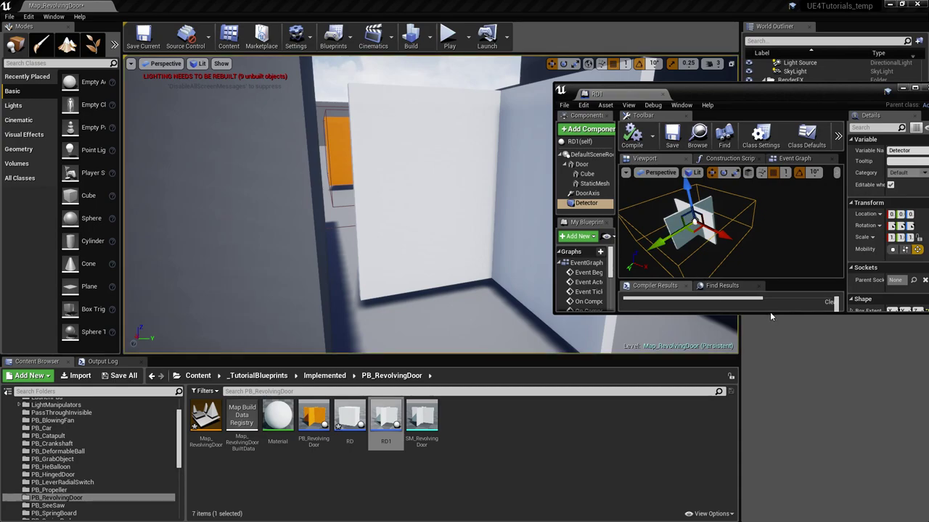
- Enlarge the floating RD1 Blueprint window, show its Event Graph beside the level, and play-test the door while watching the overlap chains
drag(770, 312, 777, 430)
click(795, 158)
scroll(725, 240, down, 6)
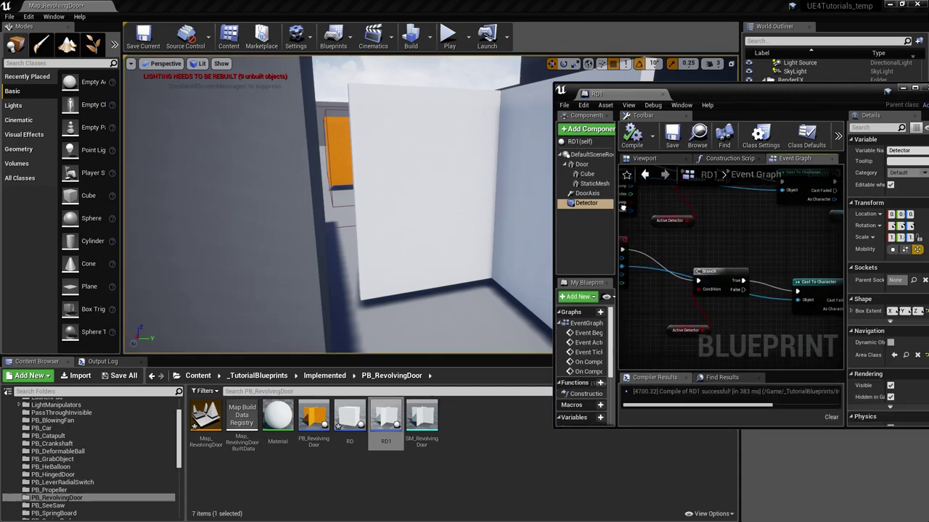
click(449, 36)
key(w)
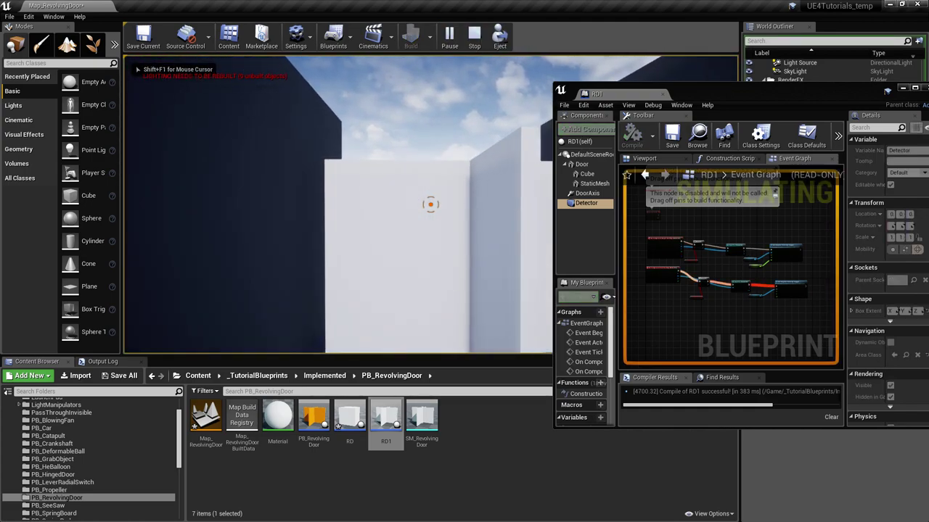
key(Escape)
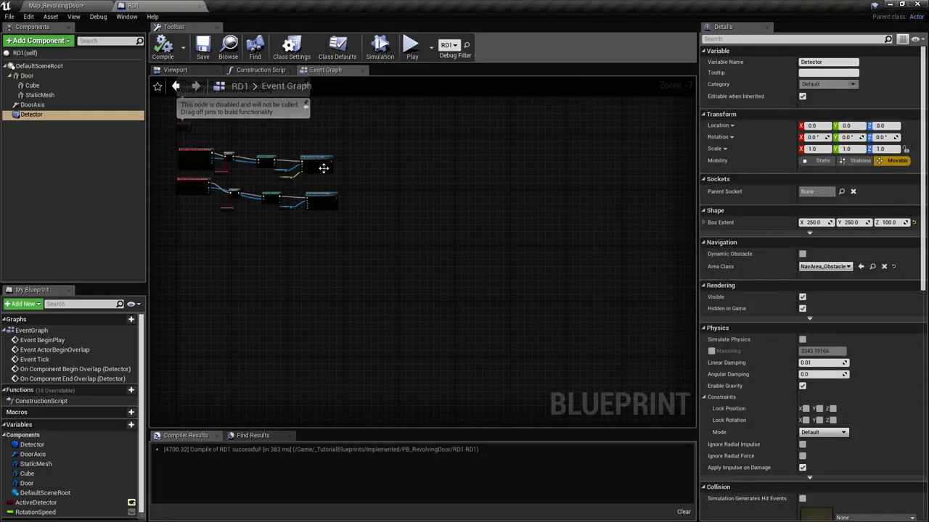
- Inspect the Rotation Speed input on the Set Angular Velocity Target node, then the RD1 door in the level
right_drag(324, 168, 430, 265)
scroll(430, 267, up, 7)
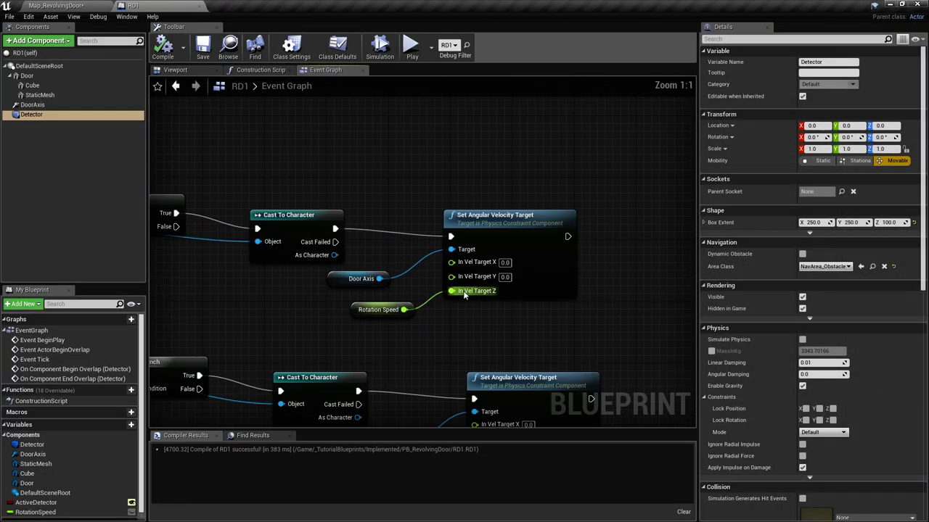
right_drag(464, 296, 354, 299)
right_drag(469, 320, 493, 305)
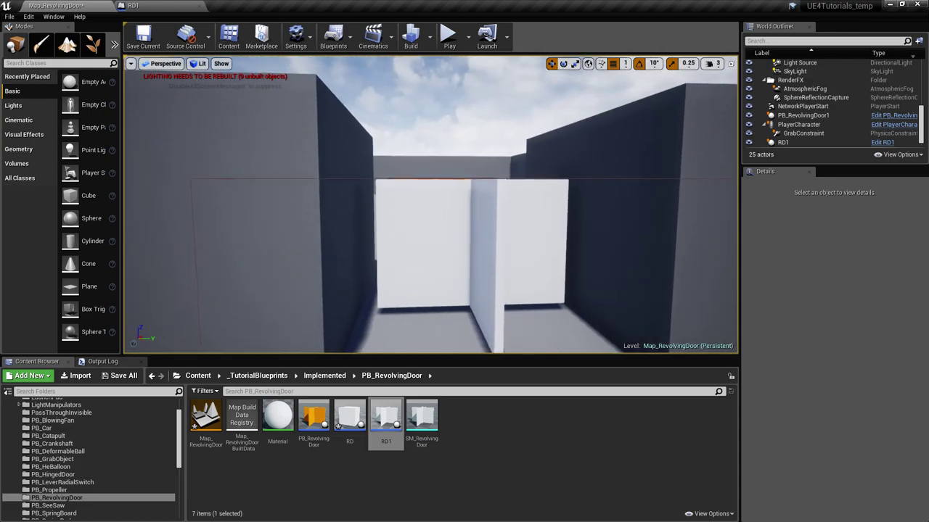
right_drag(472, 211, 533, 228)
click(479, 213)
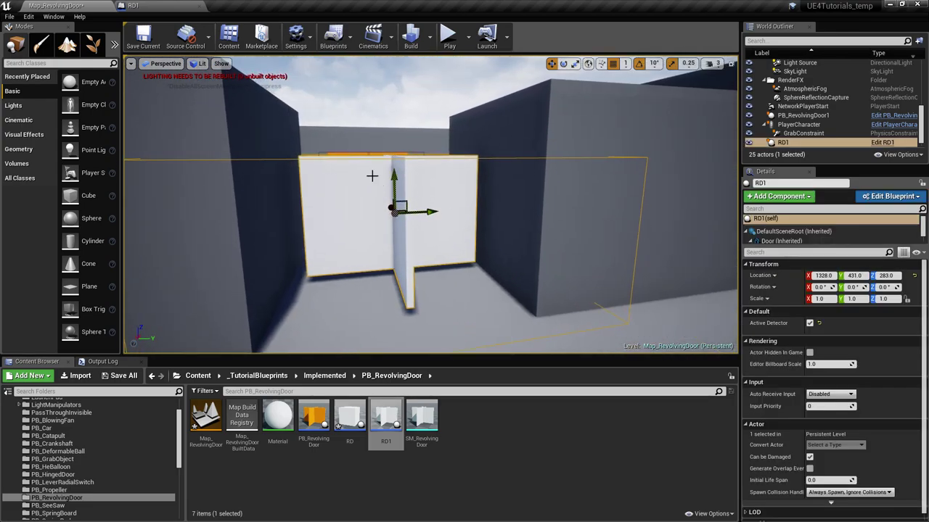
- Add a Door reference feeding a Wake Rigid Body node after the Begin Overlap chain's Set Angular Velocity Target, and compile the Blueprint
click(166, 4)
right_drag(548, 265, 367, 232)
scroll(450, 224, up, 1)
drag(26, 75, 412, 222)
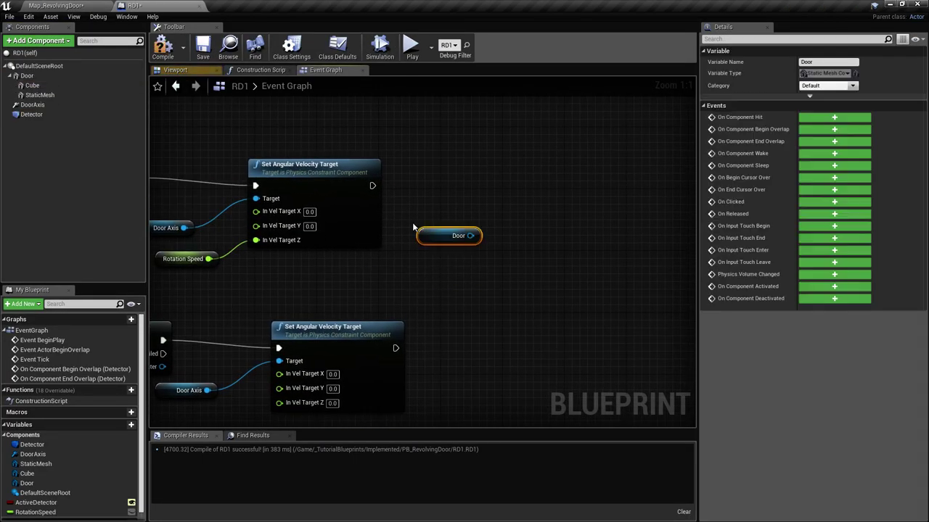
drag(470, 236, 505, 200)
text(s)
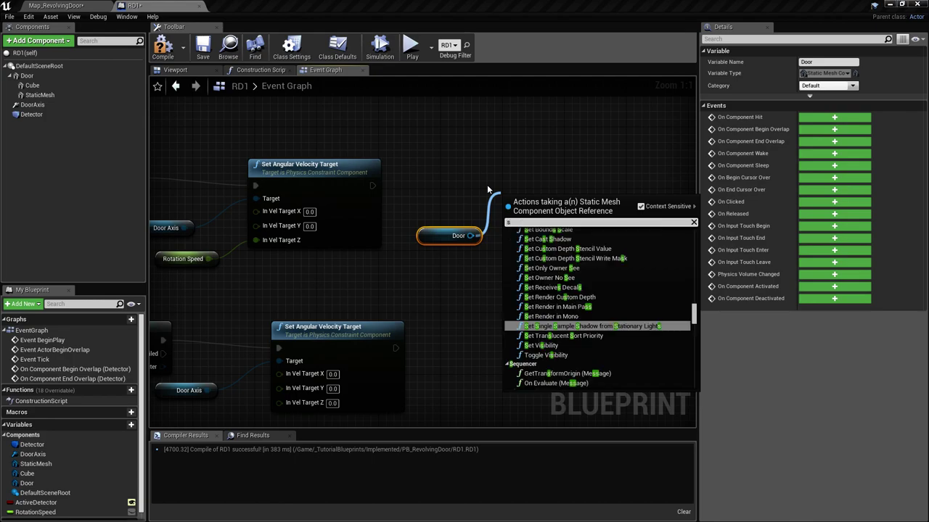
key(BackSpace)
text(wake)
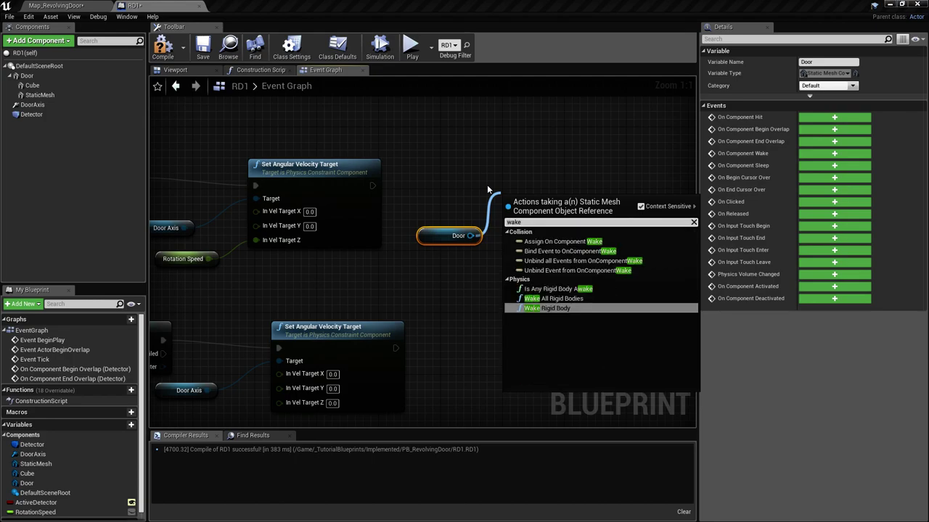
key(Return)
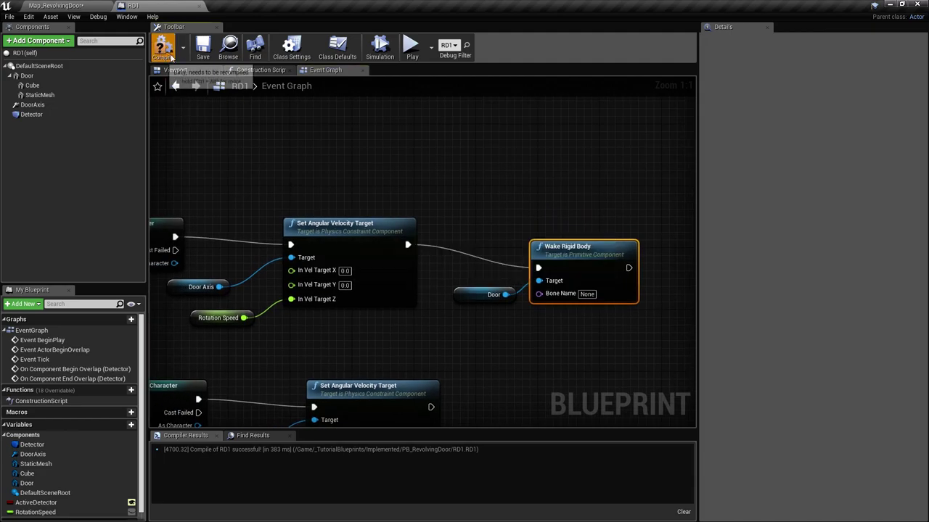
click(162, 47)
- Move the Door reference node farther down and away from the Wake Rigid Body node
right_drag(467, 264, 421, 219)
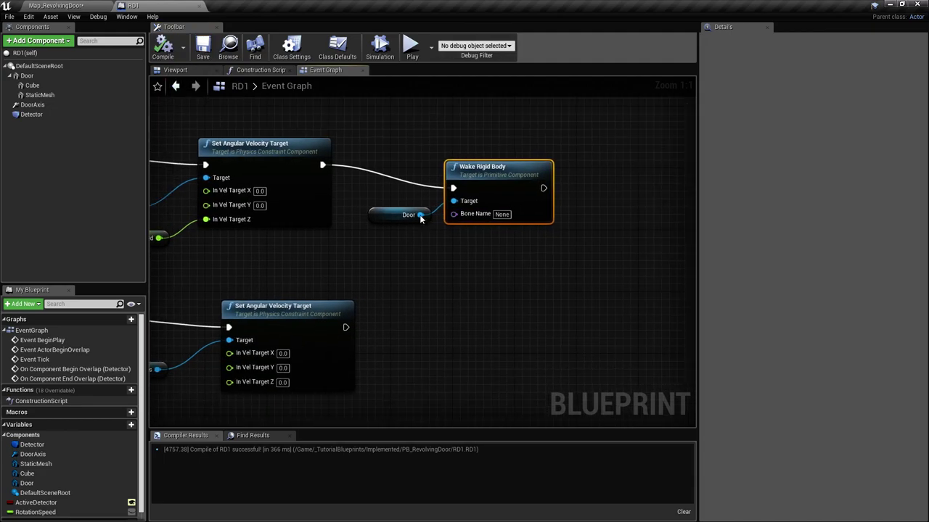
drag(390, 214, 375, 238)
right_drag(433, 268, 461, 235)
click(453, 304)
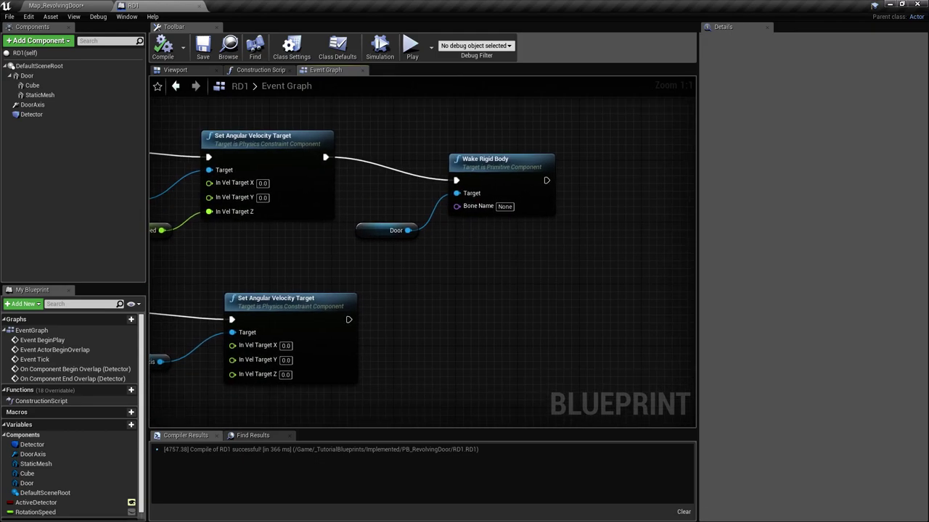
- Review the Begin Overlap and End Overlap chains, including the velocity targets of the End Overlap's Set Angular Velocity Target node
scroll(581, 222, down, 4)
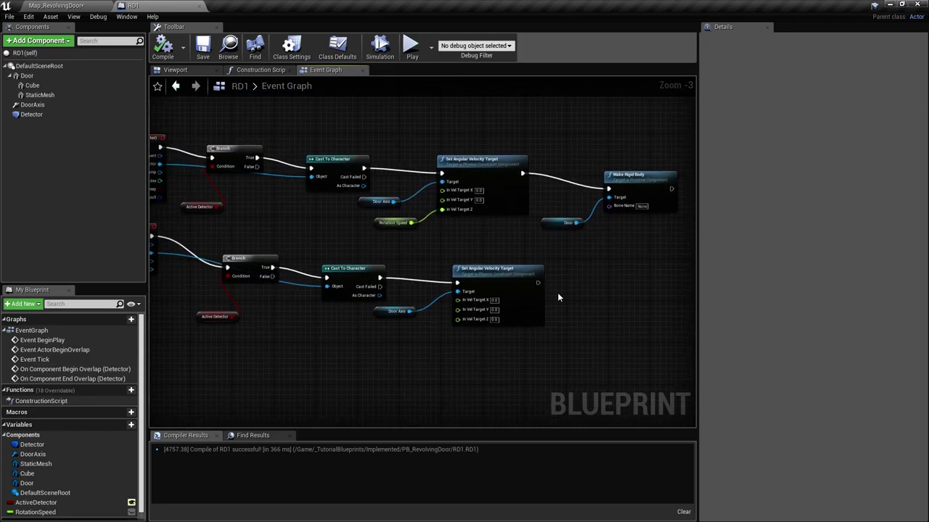
scroll(516, 282, up, 3)
right_drag(599, 171, 499, 182)
right_drag(418, 248, 567, 224)
right_drag(511, 307, 490, 291)
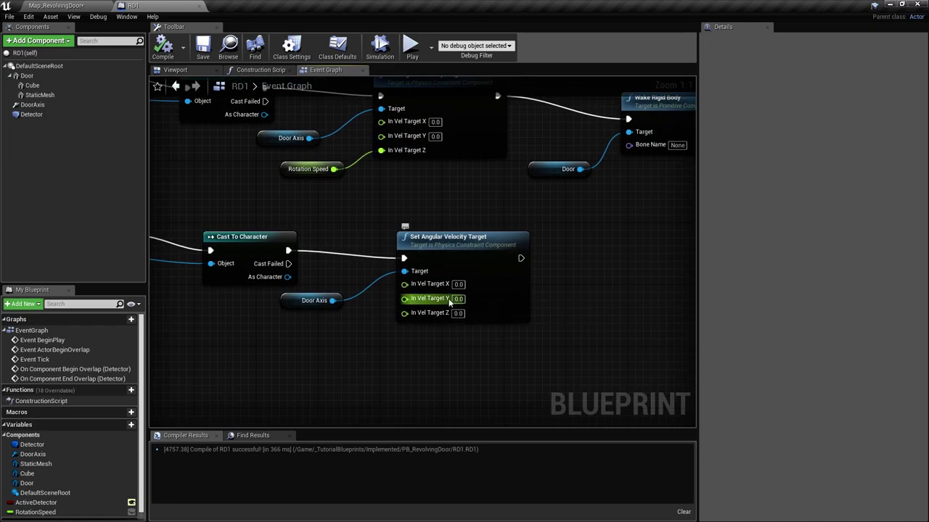
right_drag(568, 236, 415, 267)
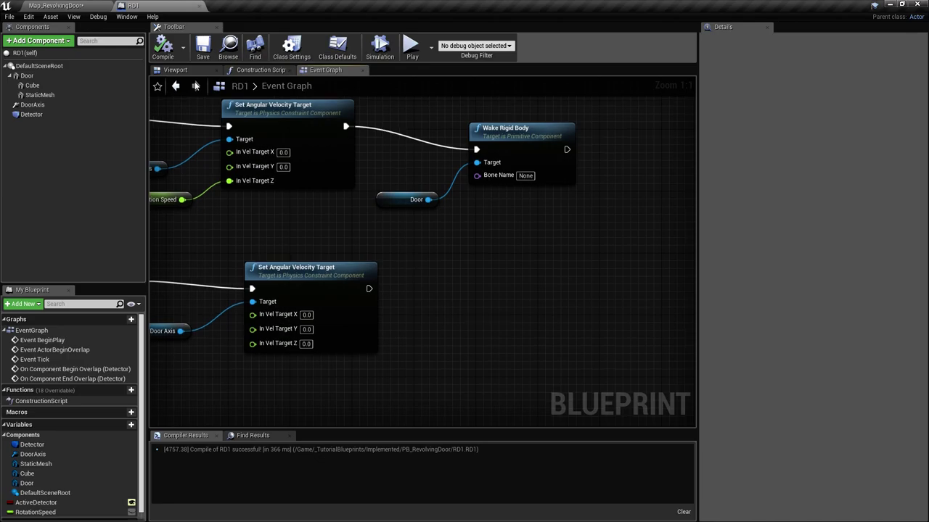
- Play-test the level with the Wake Rigid Body logic, walking through the RD1 door and backing away
click(80, 7)
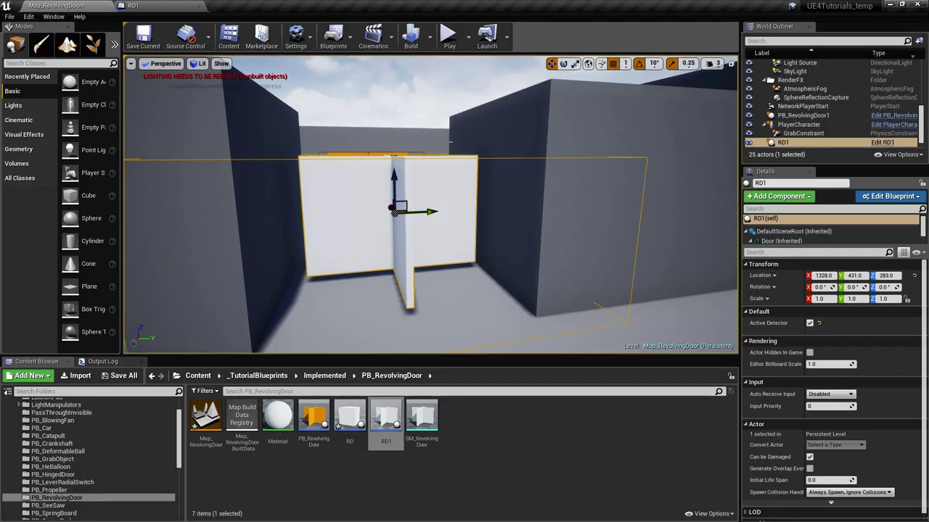
click(448, 42)
key(w)
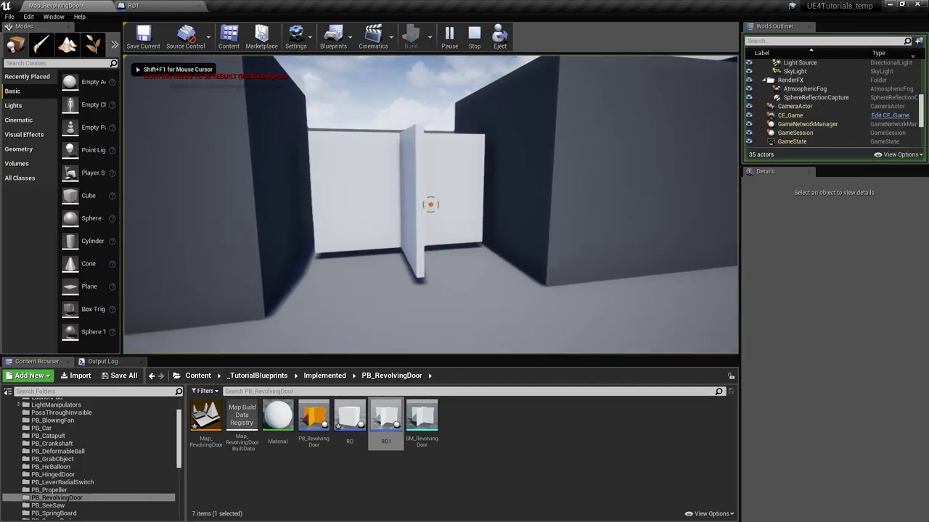
key(w)
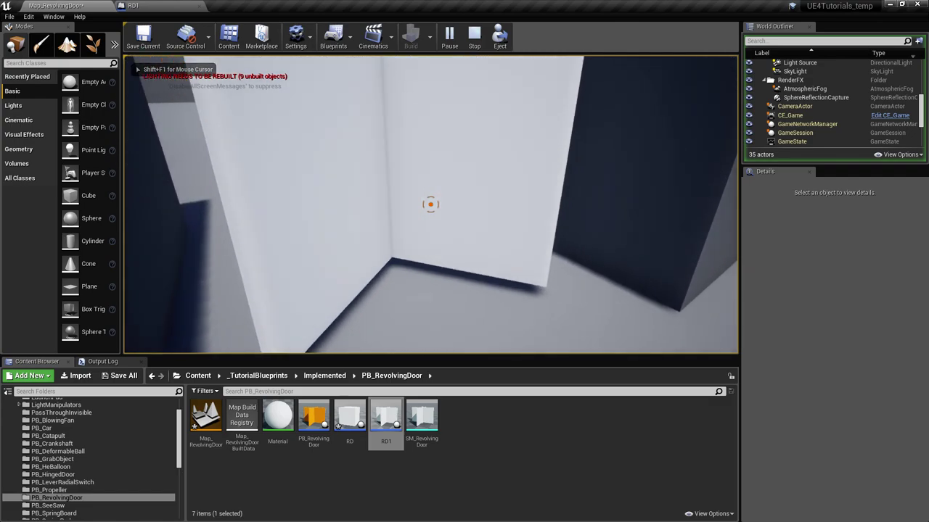
key(w)
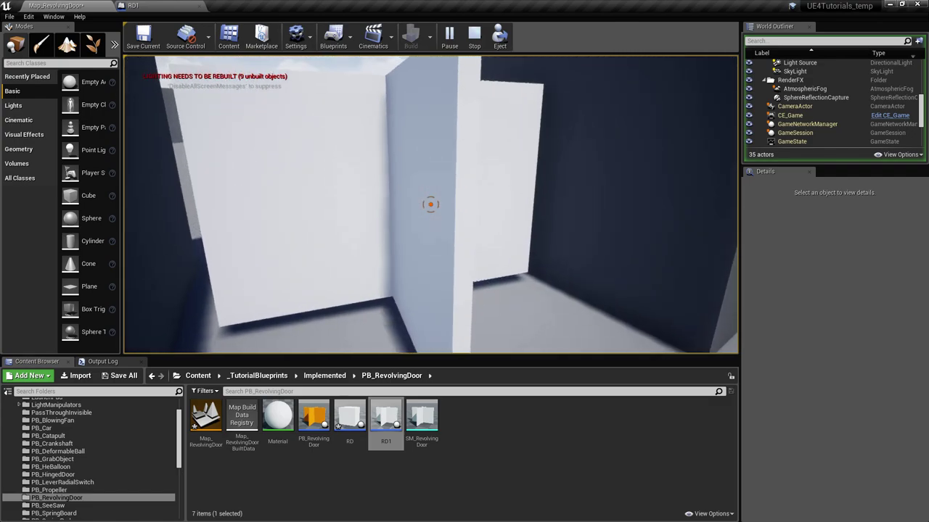
key(w)
key(s)
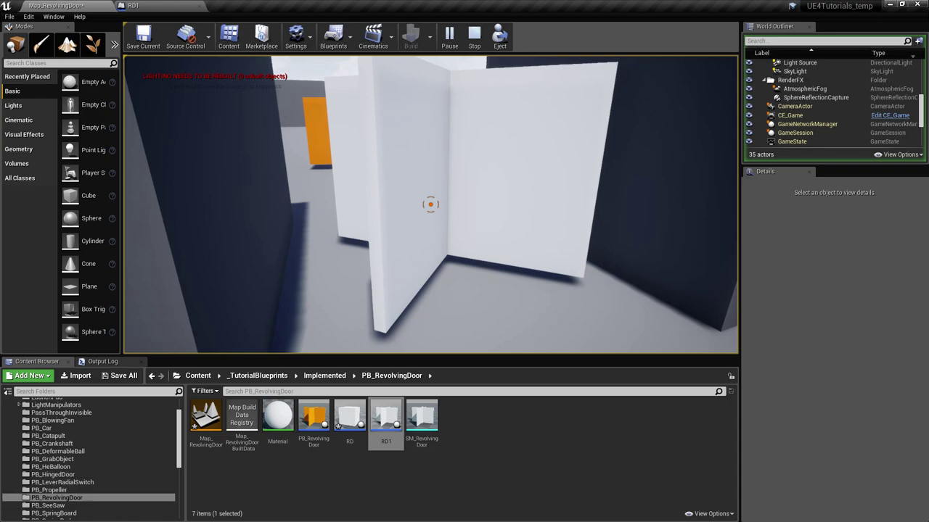
- Set the RotationSpeed variable's default value to -0.2, then compile and save the RD1 Blueprint
click(182, 6)
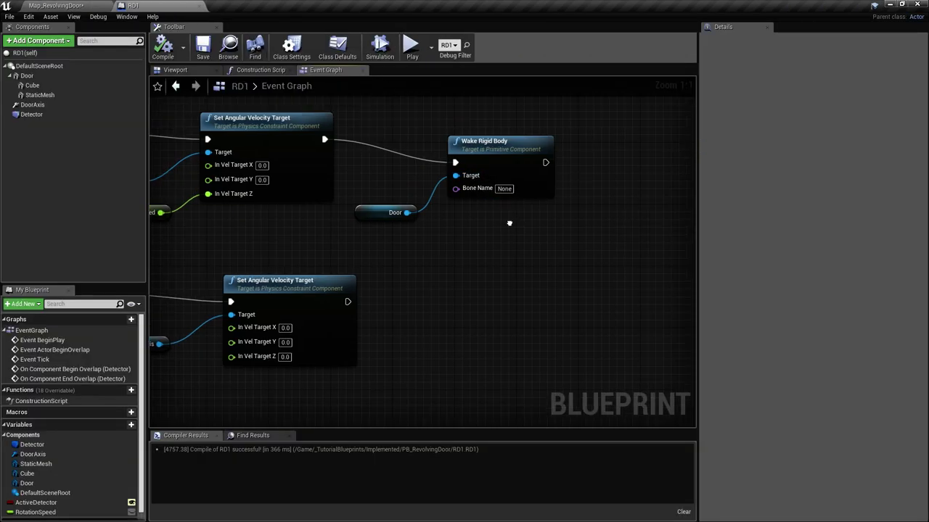
click(50, 511)
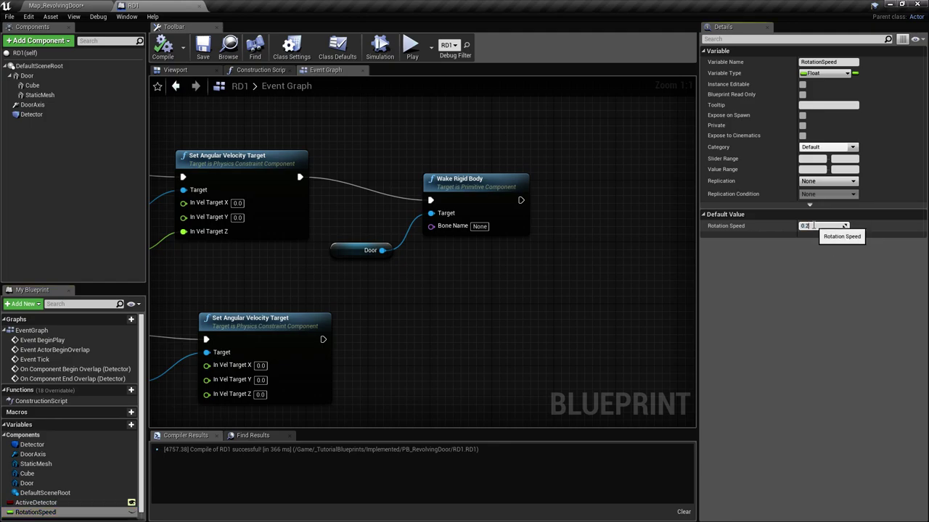
click(204, 48)
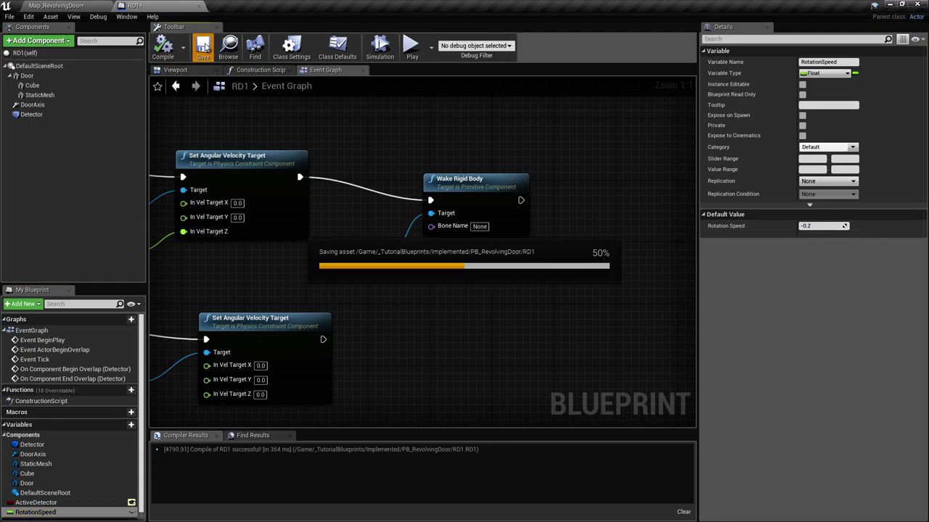
- Play-test the level with the new RotationSpeed, repeatedly walking into the RD1 revolving door and backing away, and end the session
click(58, 5)
click(450, 34)
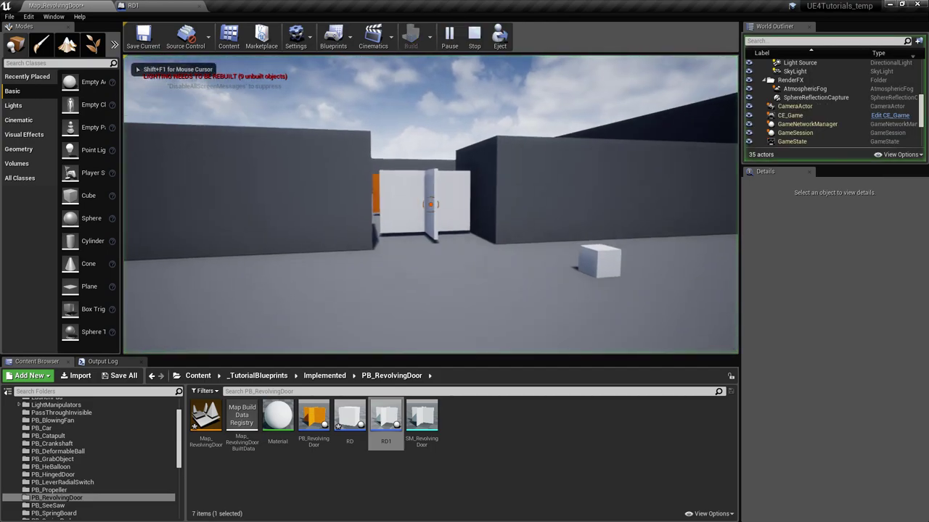
key(w)
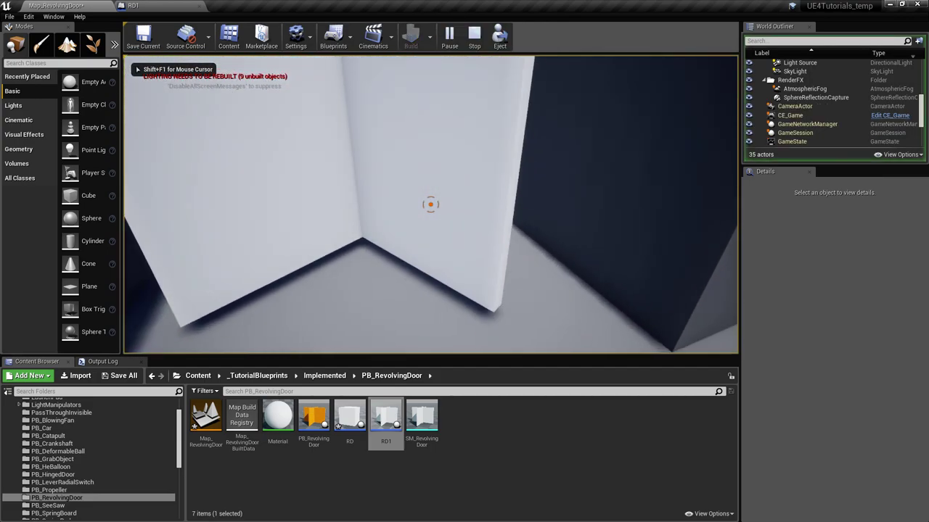
key(s)
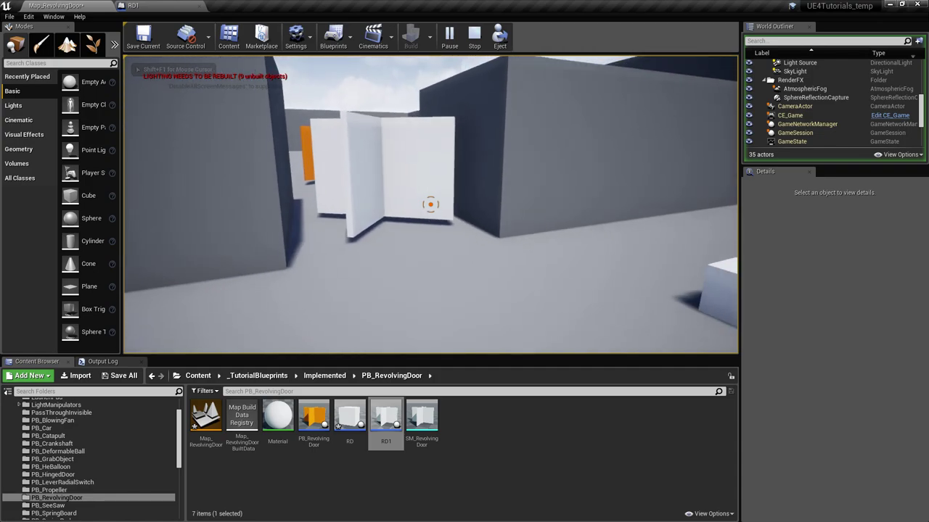
key(w)
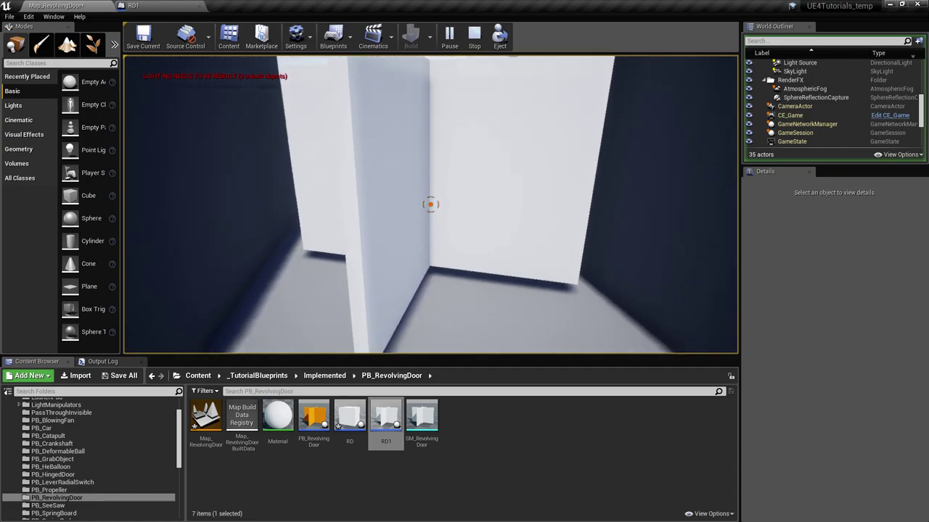
key(s)
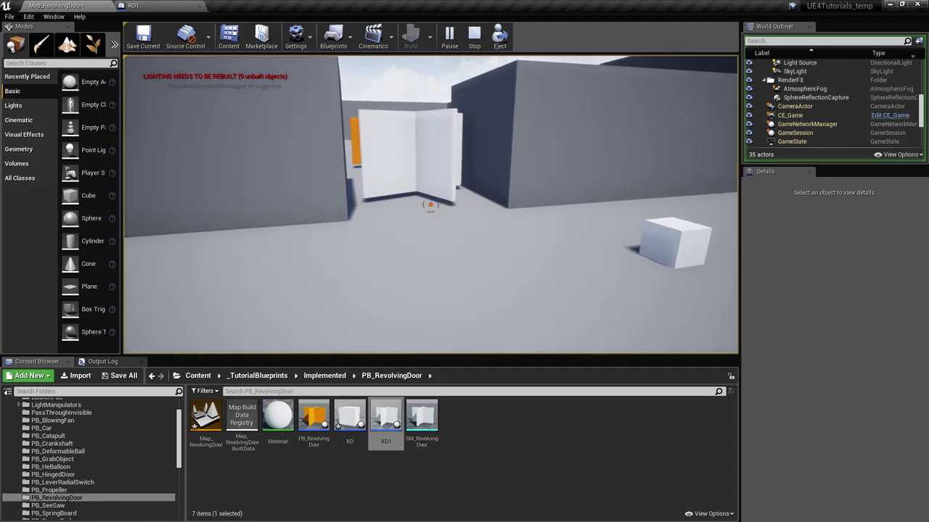
key(w)
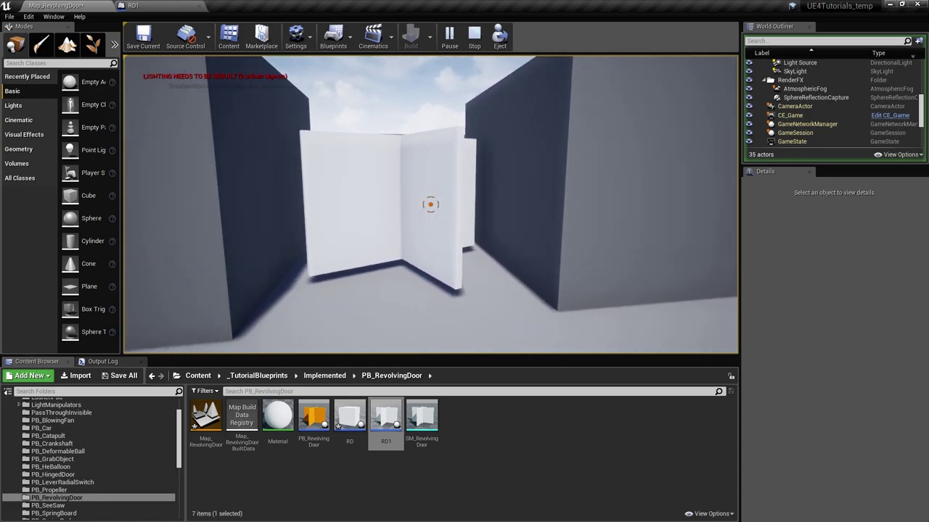
key(Escape)
- Inspect the Door component of the RD1 Blueprint in its 3D preview
click(157, 5)
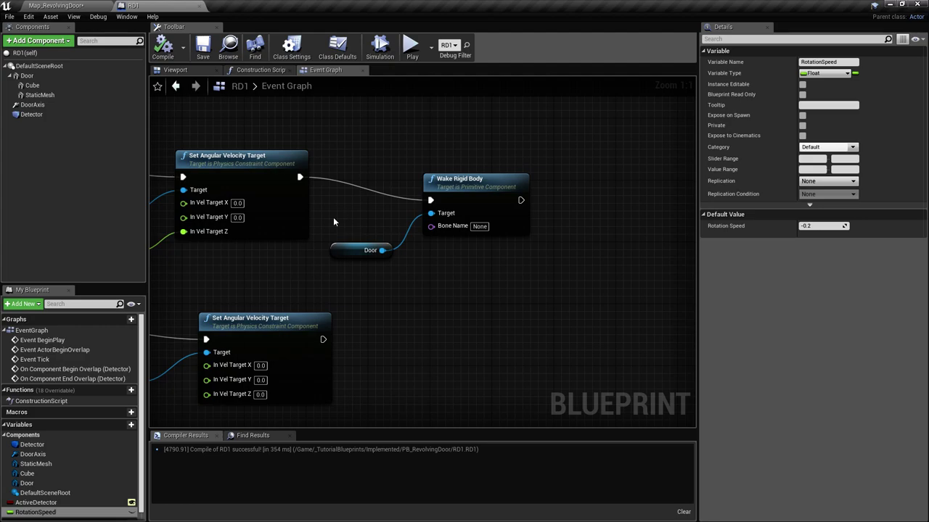
click(192, 71)
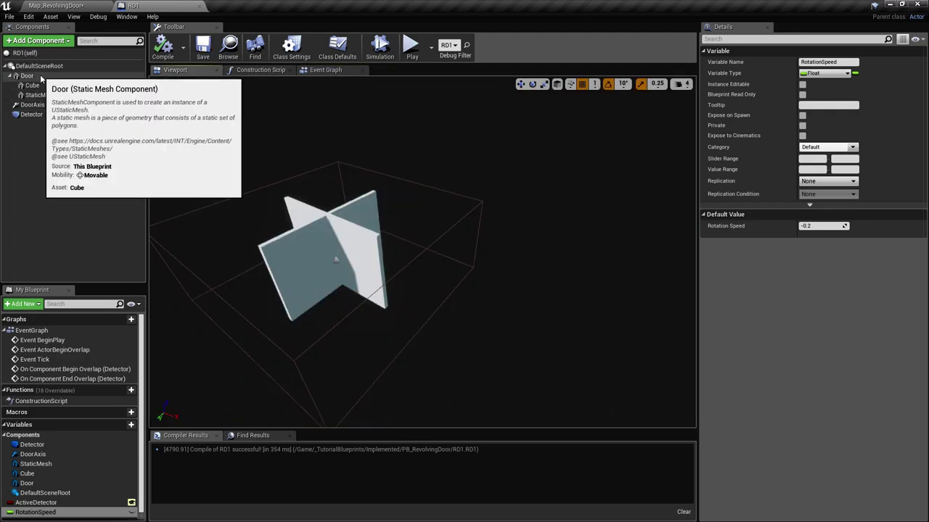
click(36, 76)
mouse_move(422, 251)
right_down()
mouse_move(348, 247)
mouse_move(422, 251)
right_up()
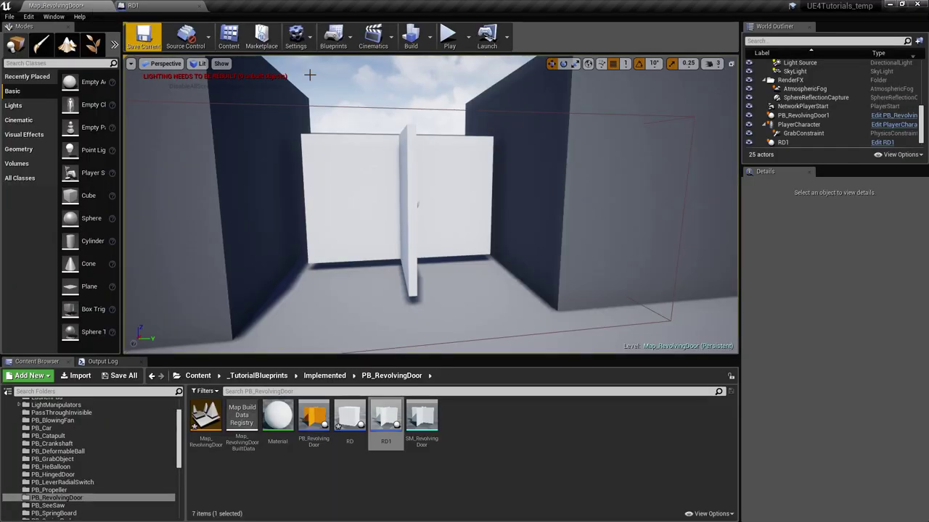
- Play-test the level, grabbing the small white cube and using it against the revolving door, and end the session
click(450, 38)
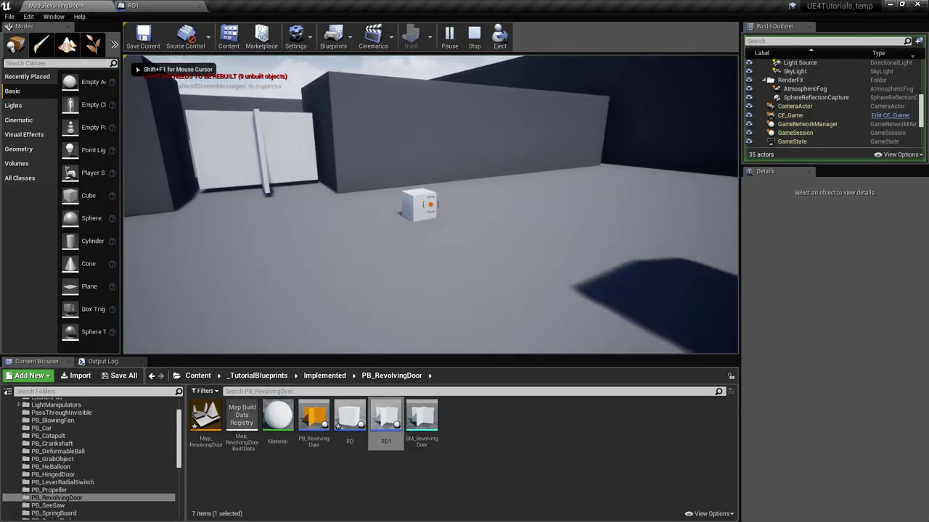
click(430, 205)
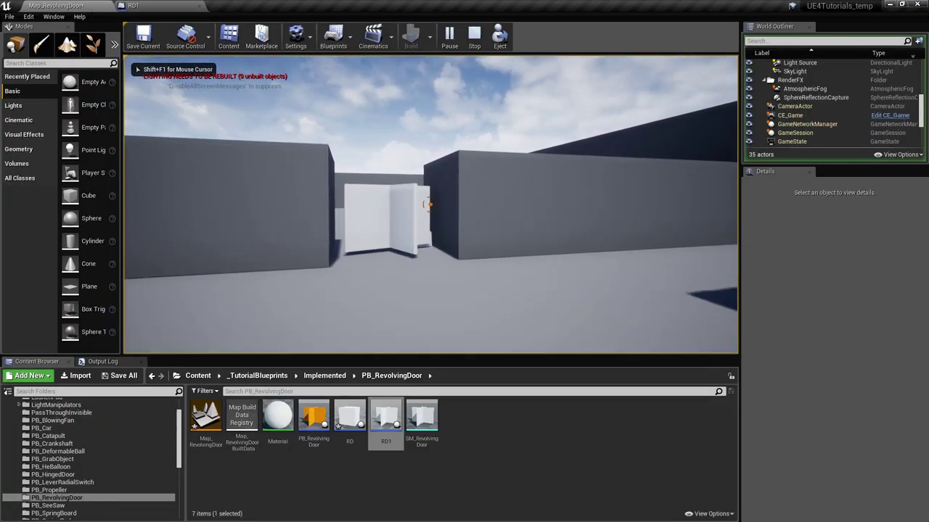
key(w)
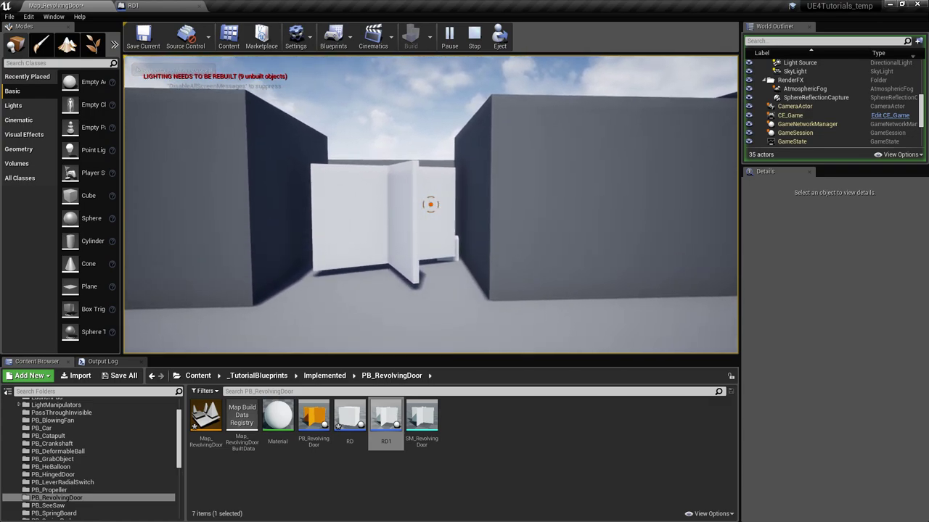
key(w)
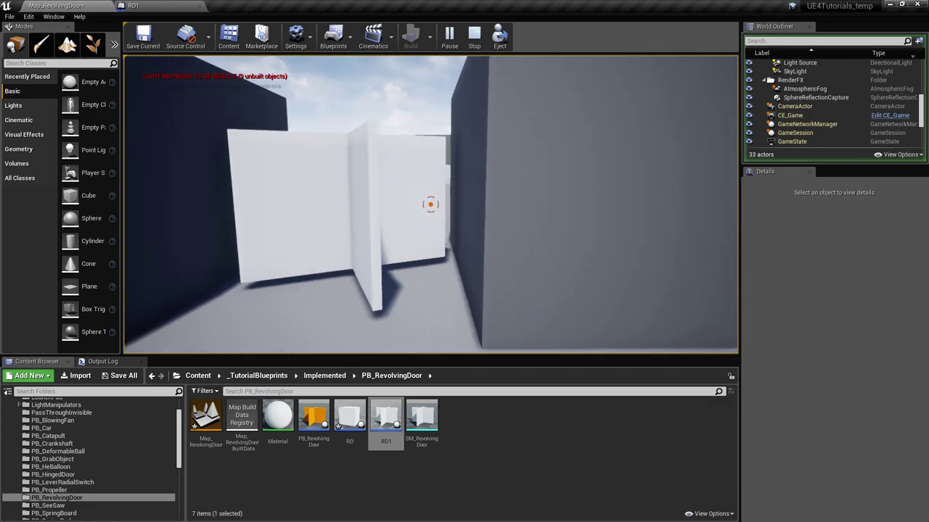
key(Escape)
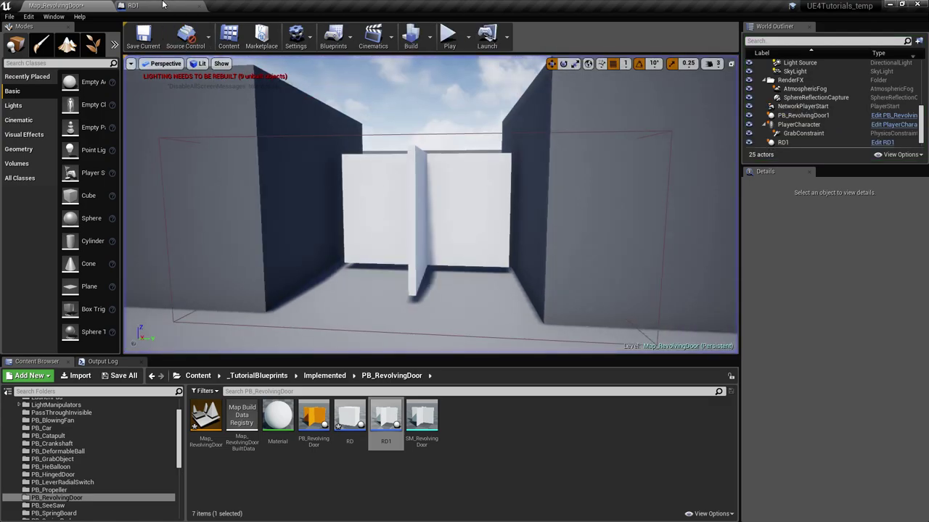
- Review the DoorAxis constraint's linear limits, angular limits and angular motor settings in the RD1 Blueprint
click(133, 5)
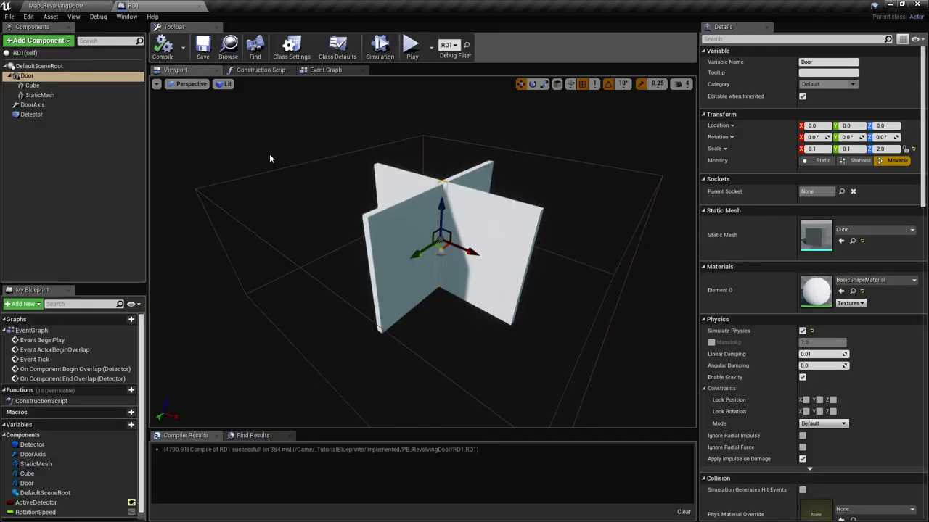
click(33, 105)
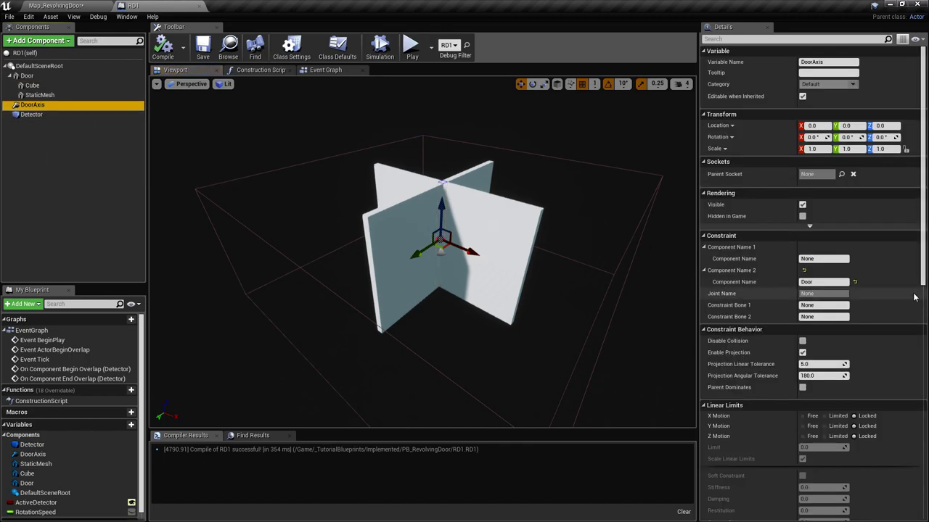
scroll(914, 297, down, 15)
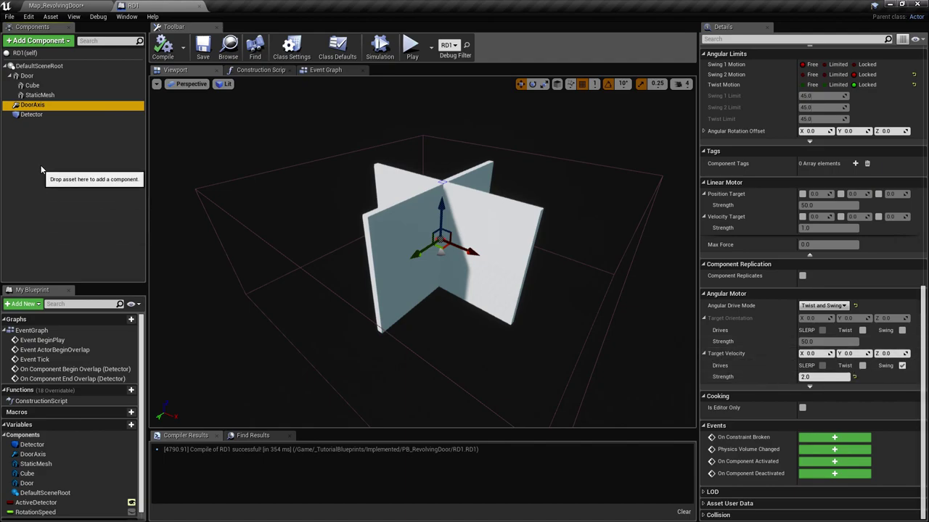
- Override the Door component's mass with 100 kg in its physics settings, then compile and save the RD1 Blueprint
click(64, 76)
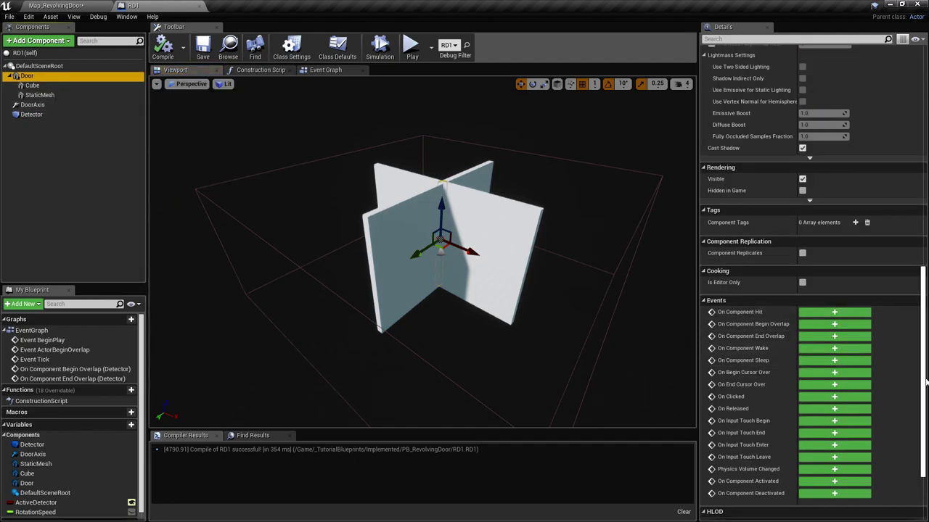
scroll(925, 382, up, 10)
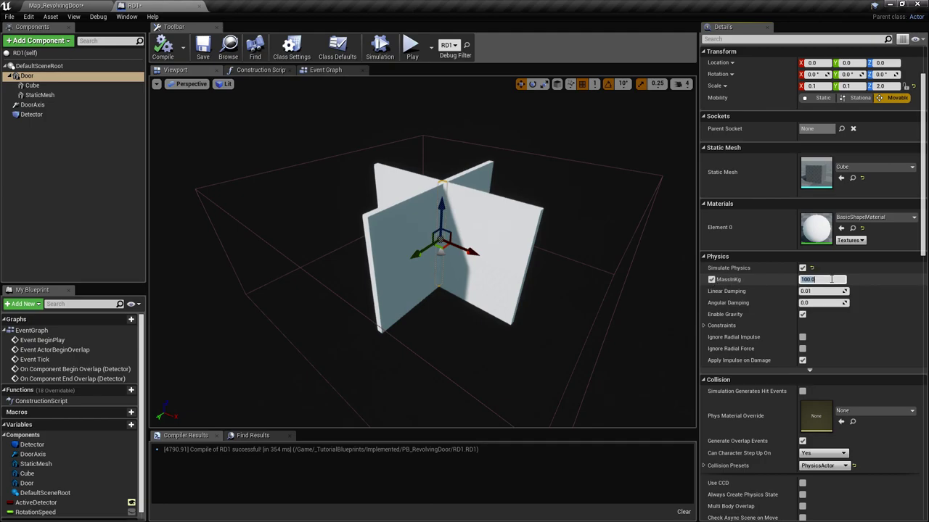
click(202, 49)
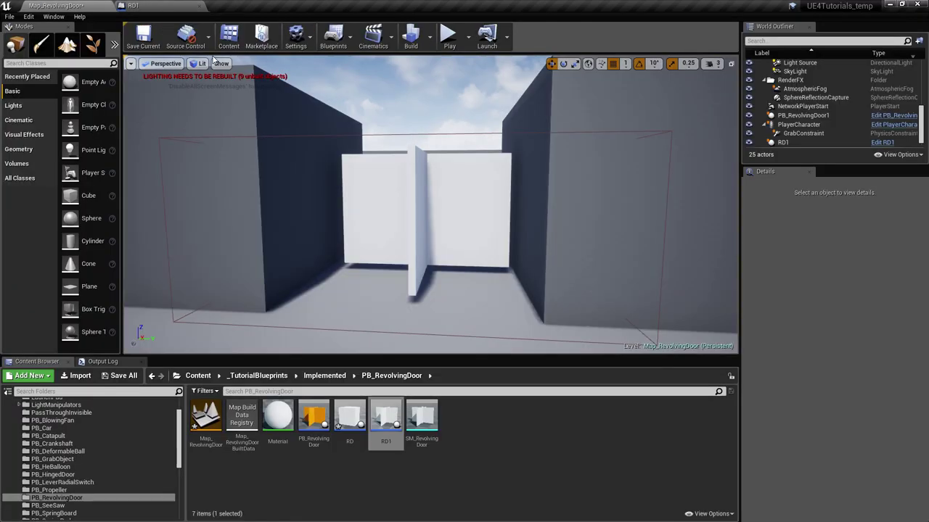
- Play-test walking up to the door with its 100 kg mass, then recheck the Door component's physics settings in RD1
click(448, 44)
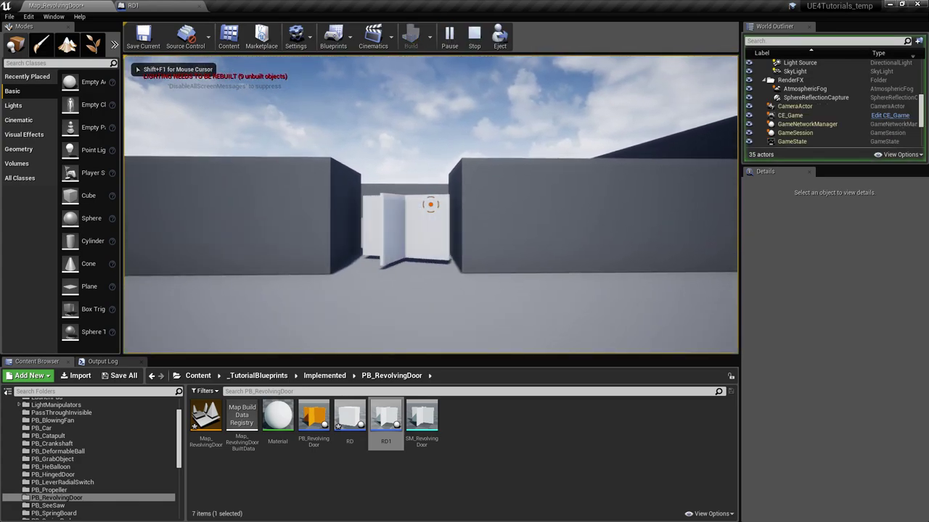
key(w)
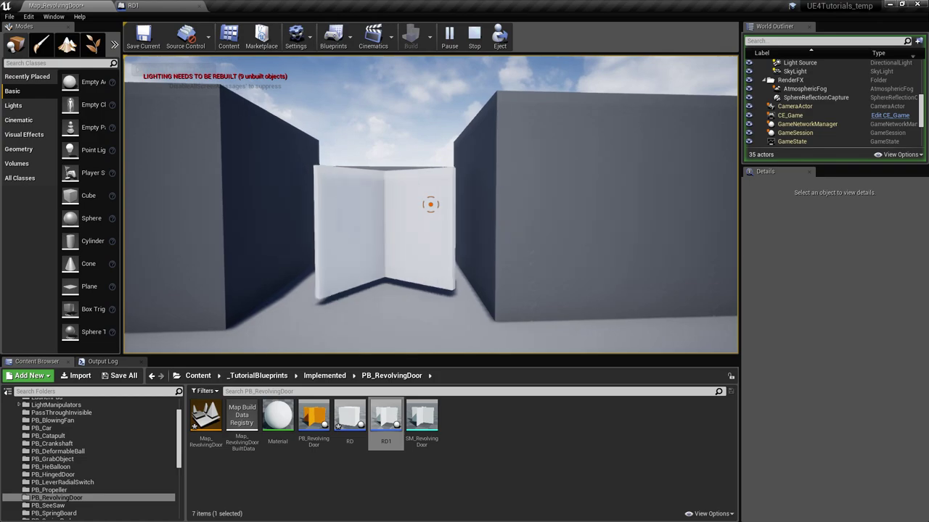
key(Escape)
click(131, 5)
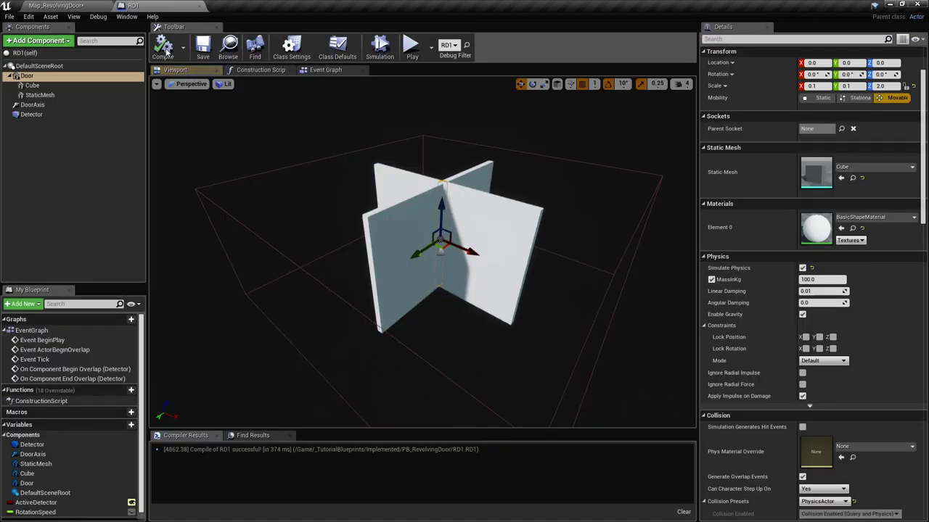
click(62, 77)
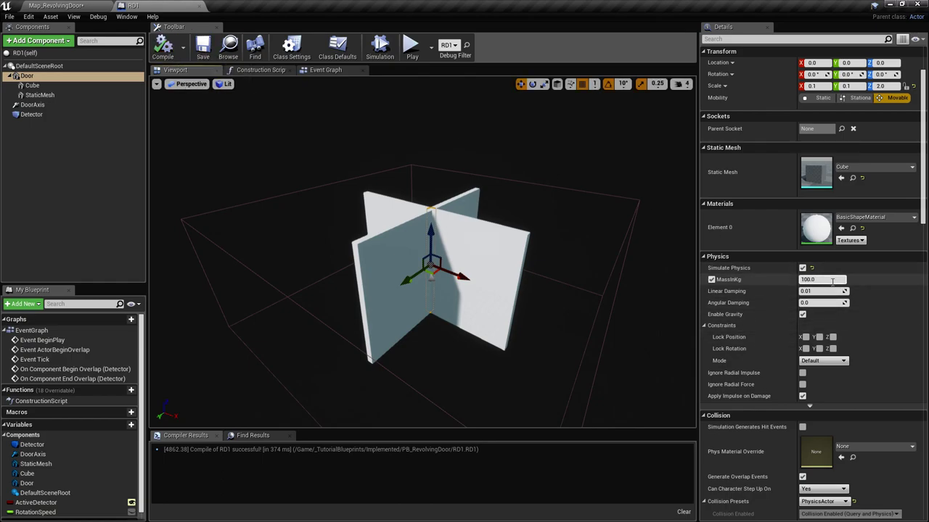
- Play-test the 100 kg door by grabbing the small cube, bringing it to the revolving panels and releasing it, and end the session
click(76, 5)
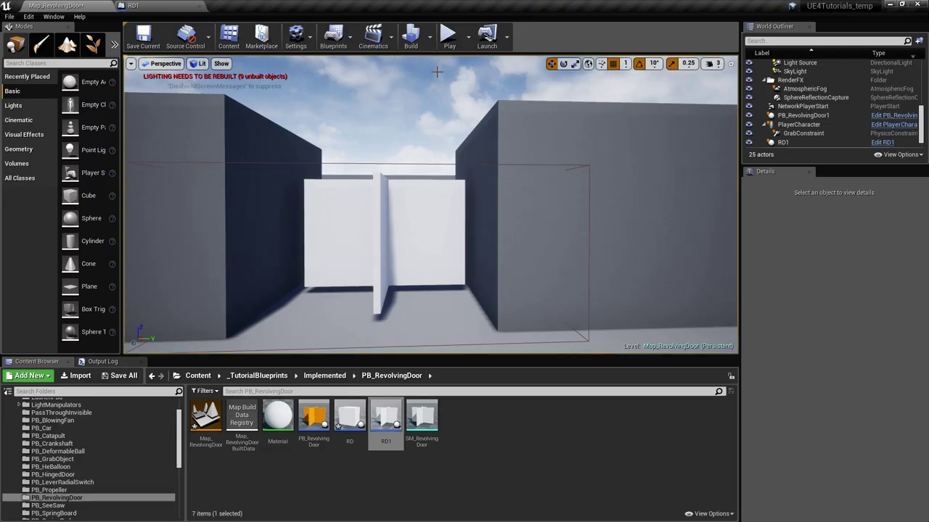
click(449, 38)
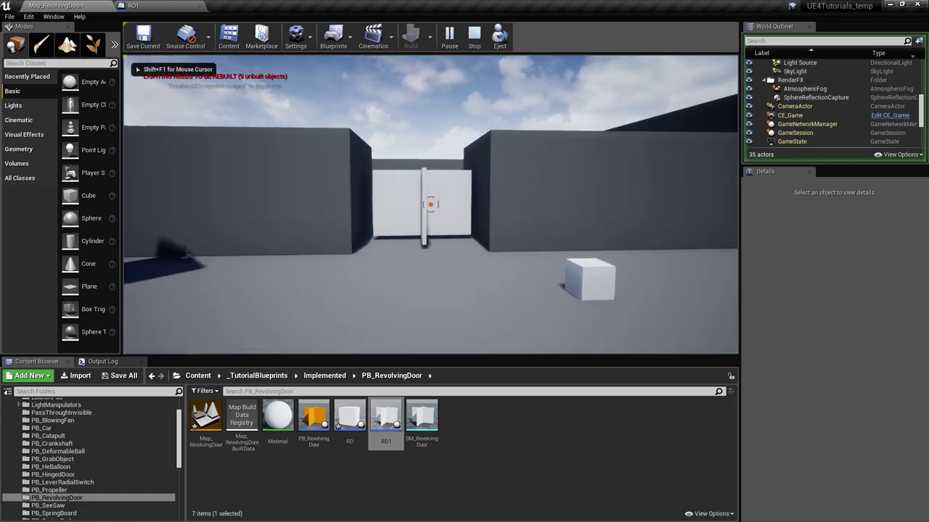
click(431, 204)
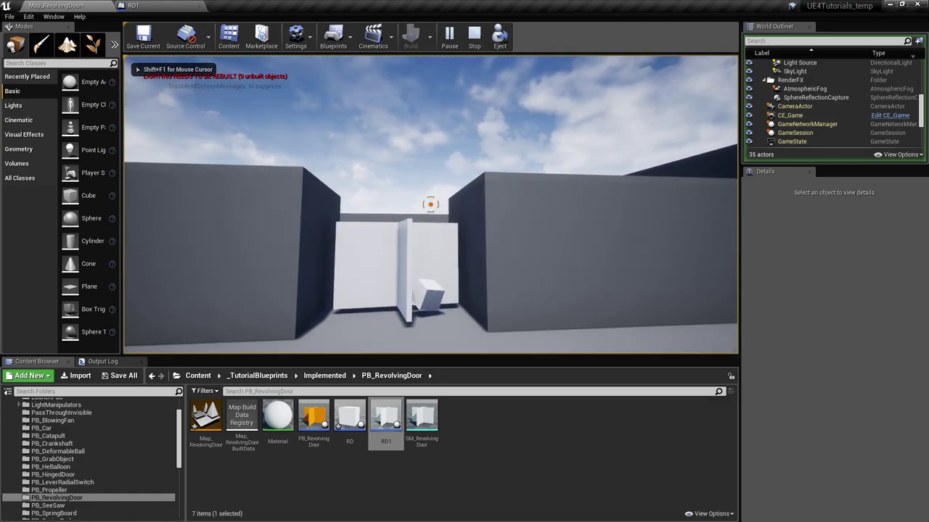
key(s)
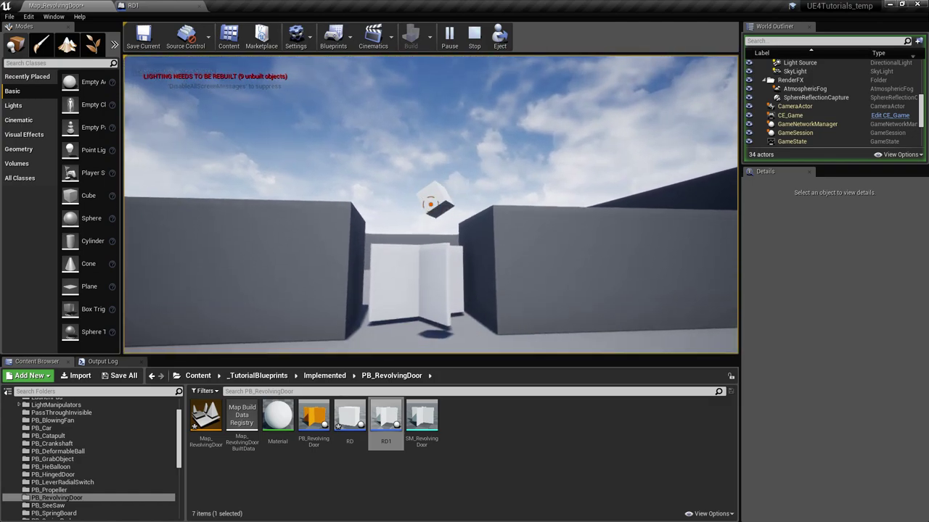
click(430, 204)
key(Escape)
- Set the Door component's MassInKg to 1000 and save the RD1 Blueprint
click(145, 6)
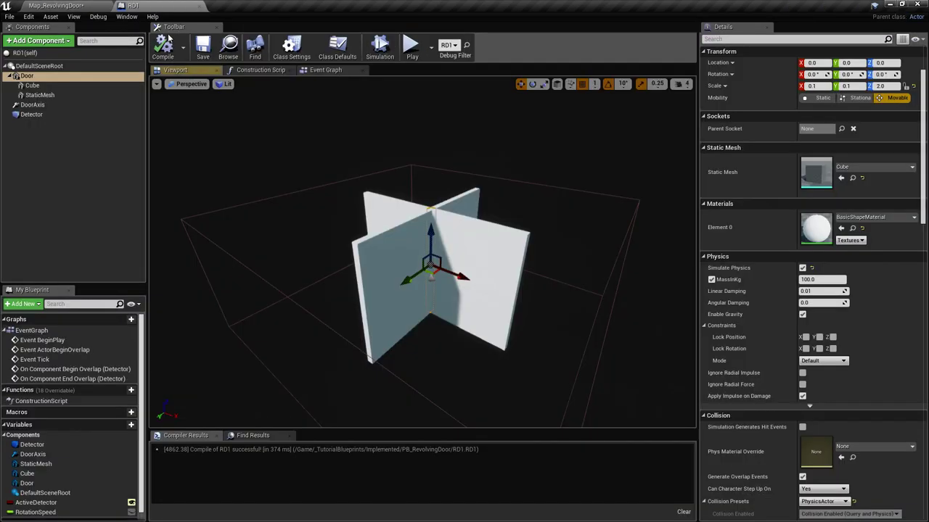
click(818, 280)
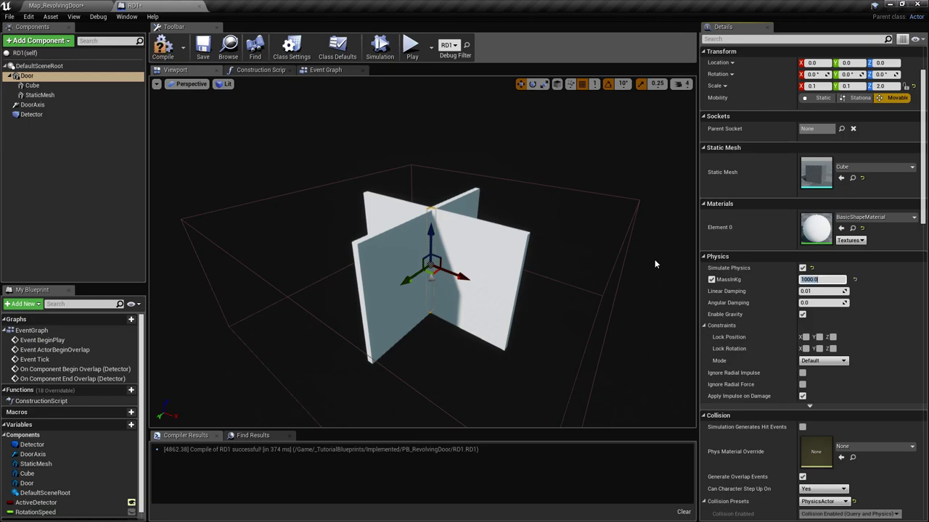
- Play-test the level with the 1000 kg door by grabbing the small cube, bringing it into the revolving panels and releasing it
click(71, 5)
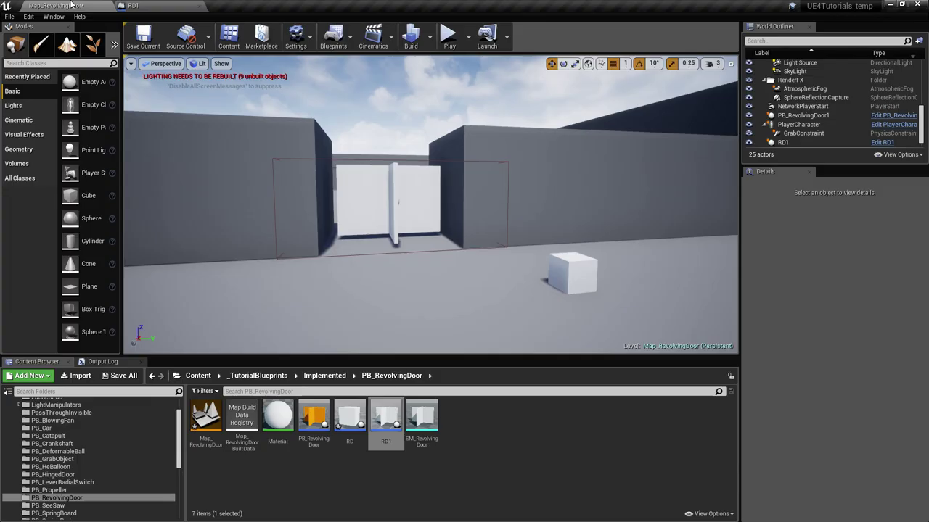
click(449, 37)
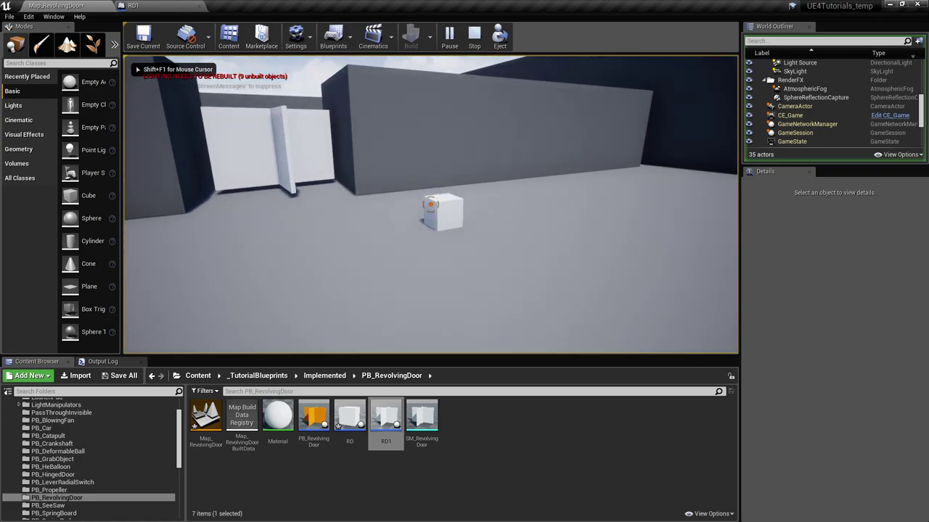
click(431, 205)
key(s)
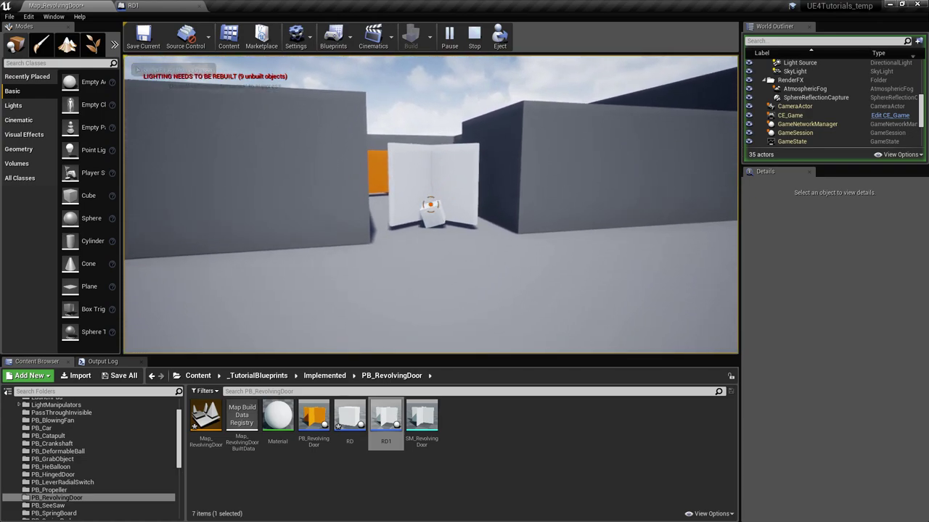
click(431, 205)
key(d)
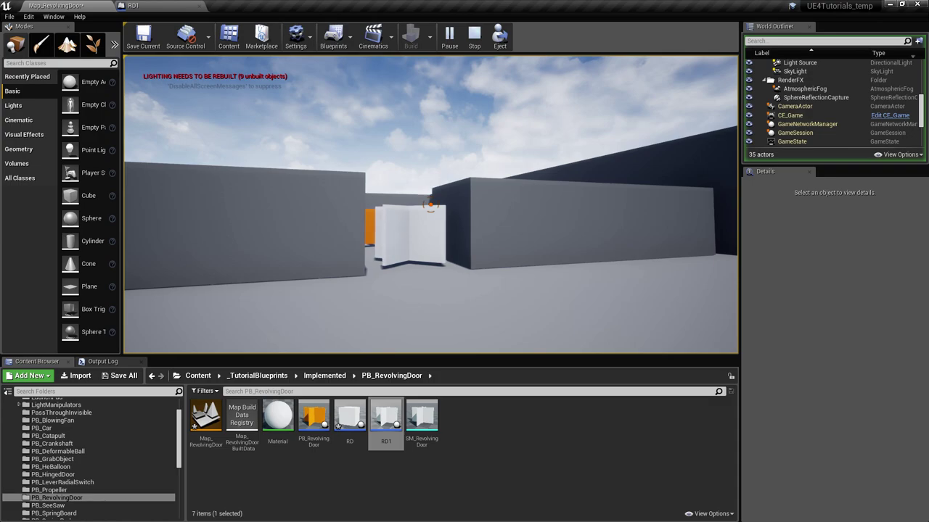
- Move in front of the revolving door to watch it turn, end the play session and save the level map
key(w)
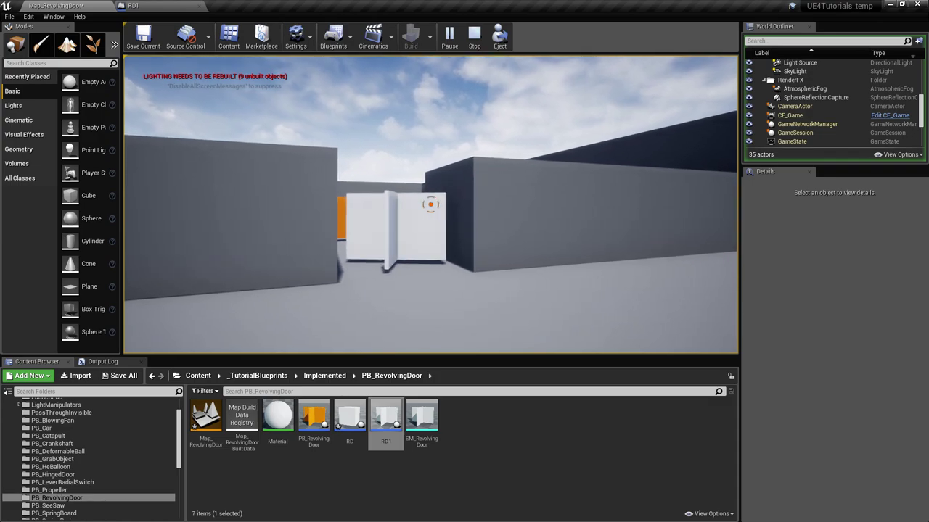
key(d)
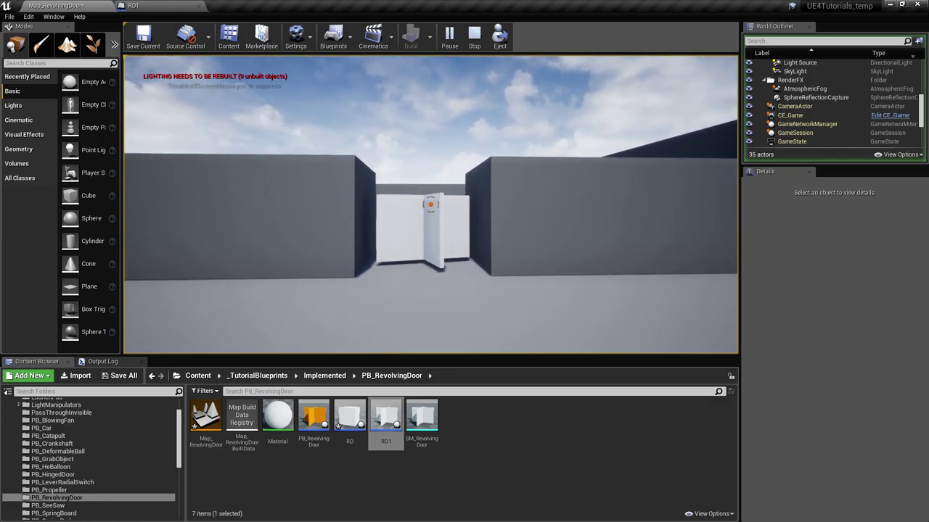
key(Escape)
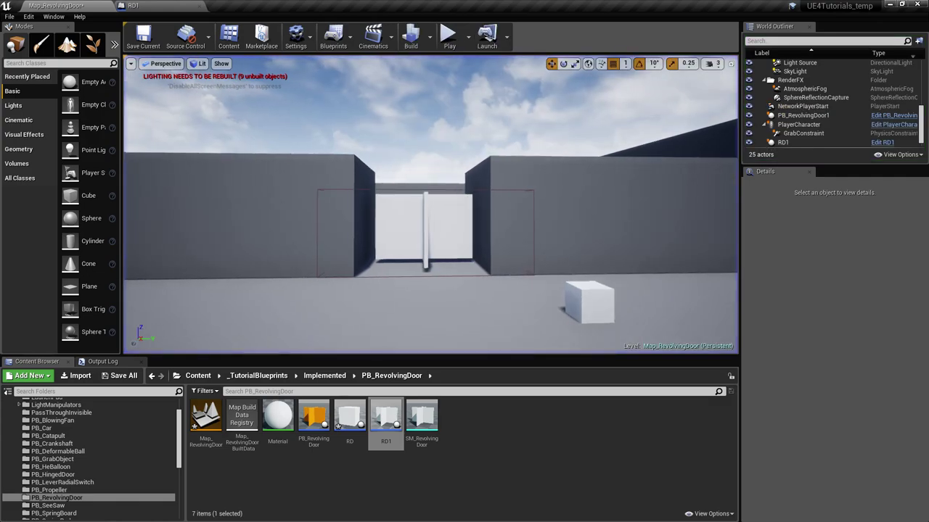
key(ctrl+s)
- Examine the DoorAxis component's constraint, angular limit and angular motor settings in RD1, then return to the door in the level
click(163, 9)
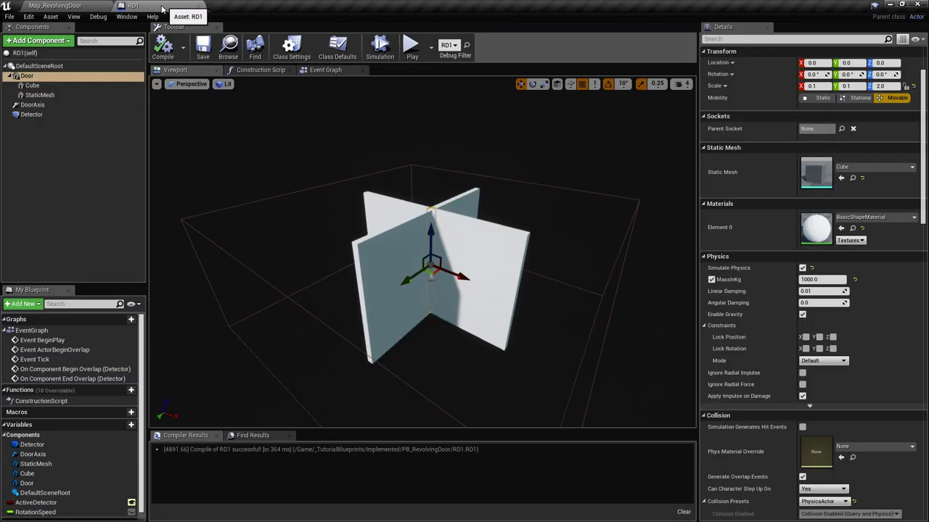
click(55, 105)
scroll(836, 246, down, 10)
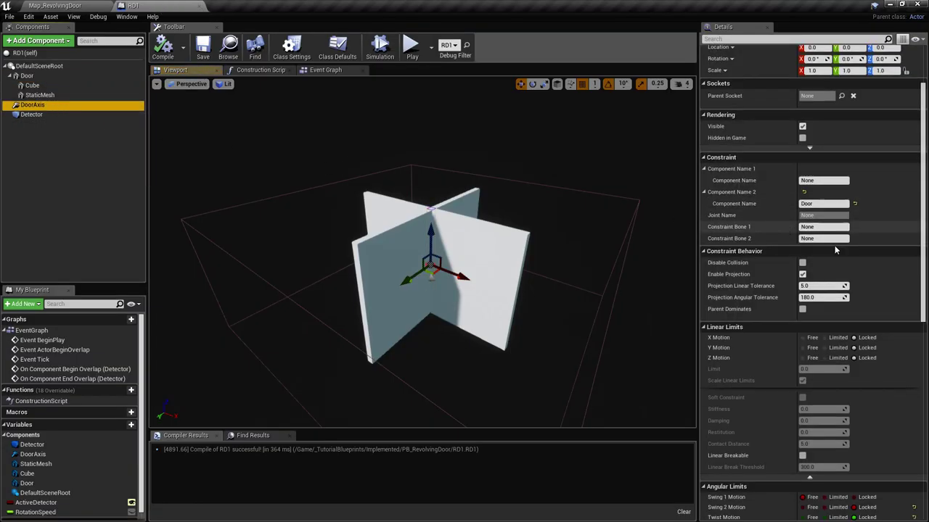
scroll(852, 266, down, 5)
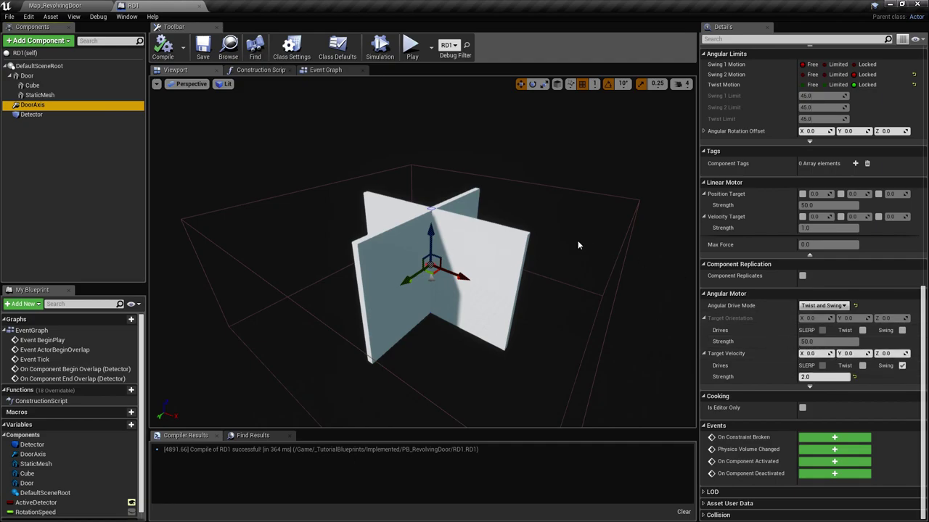
right_drag(578, 245, 566, 250)
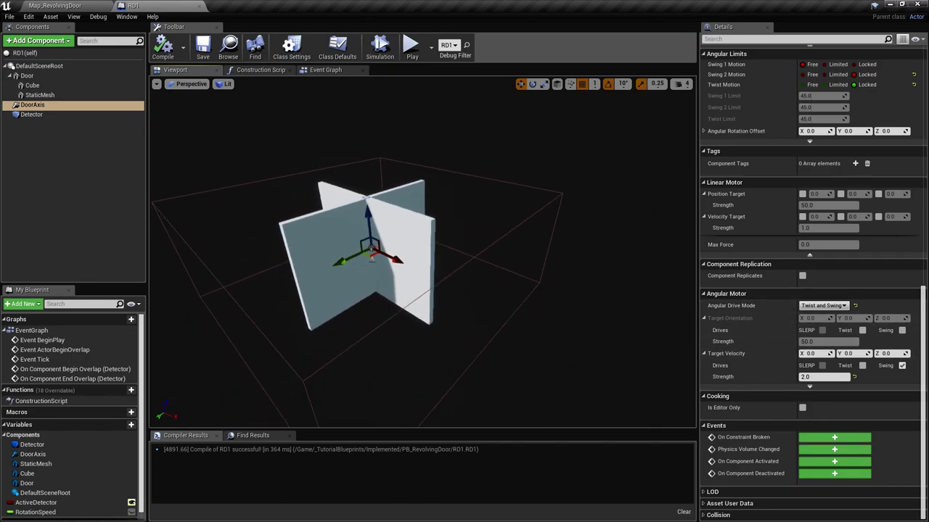
drag(571, 245, 544, 244)
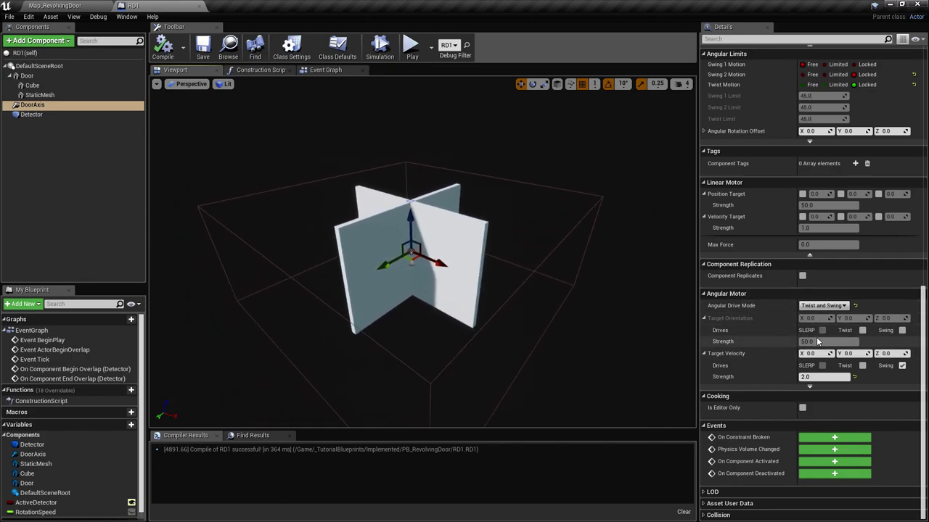
click(55, 5)
mouse_move(406, 179)
right_down()
mouse_move(444, 188)
mouse_move(408, 190)
mouse_move(399, 175)
right_up()
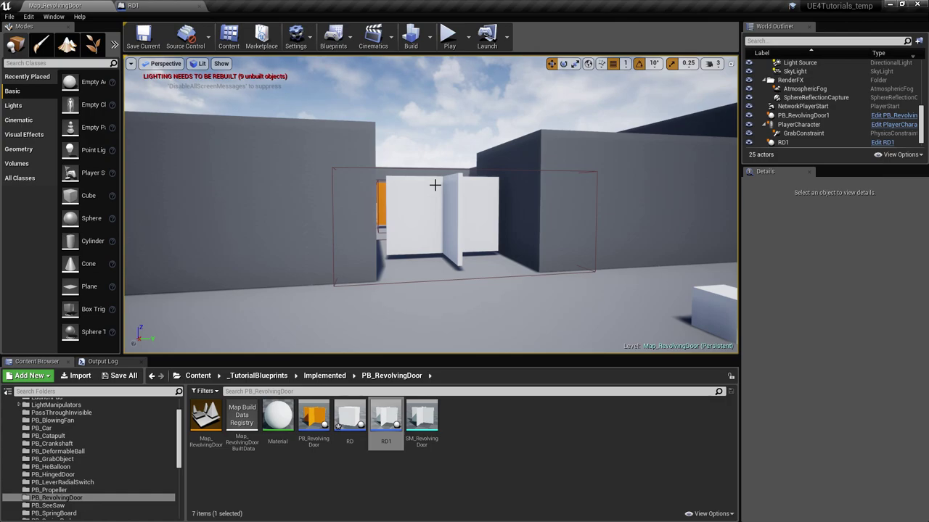